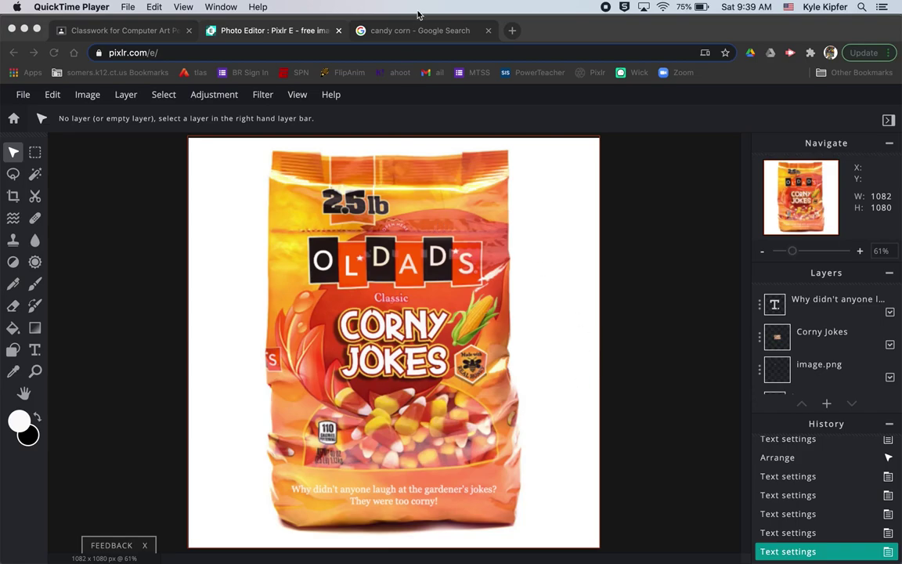
- Compare the finished Corny Jokes bag design with the original candy corn bag photo in the Google image results
{"action": "left_click", "coordinate": [596, 29]}
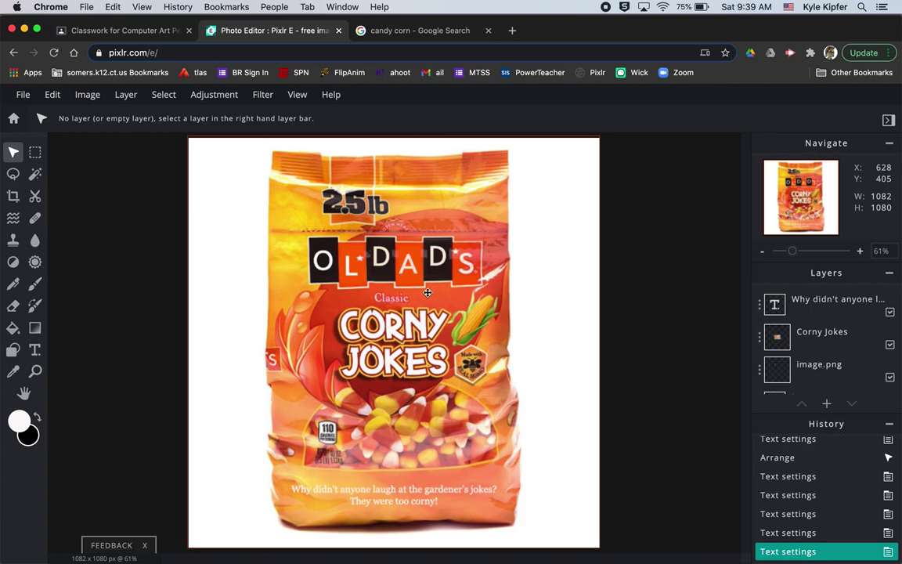
{"action": "left_click", "coordinate": [432, 33]}
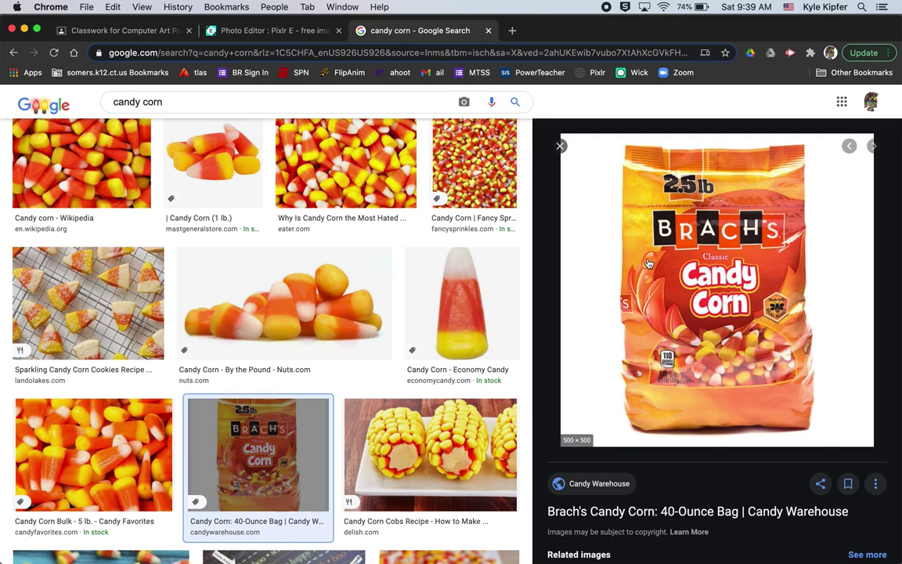
{"action": "left_click", "coordinate": [285, 33]}
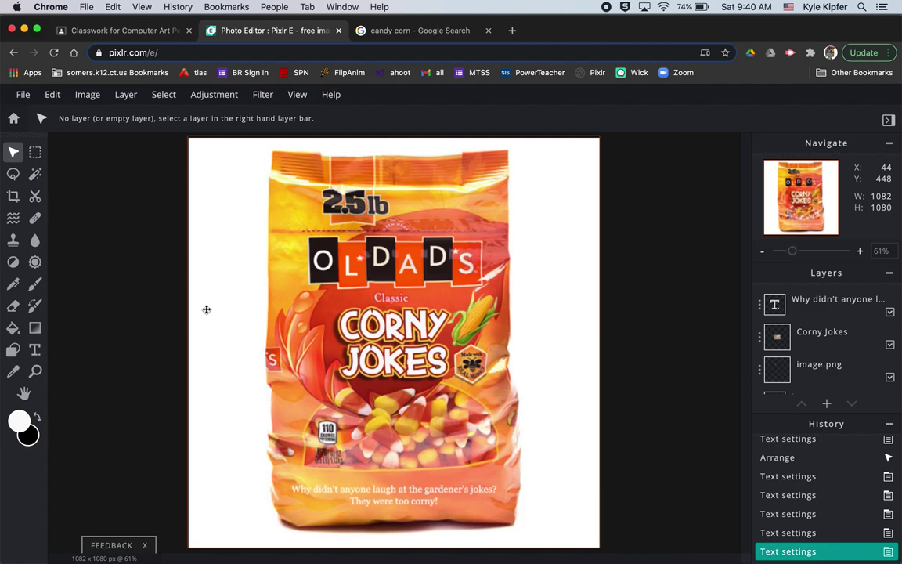
- Copy the large preview image of the Brach's Candy Corn bag from the Google image results
{"action": "left_click", "coordinate": [423, 32]}
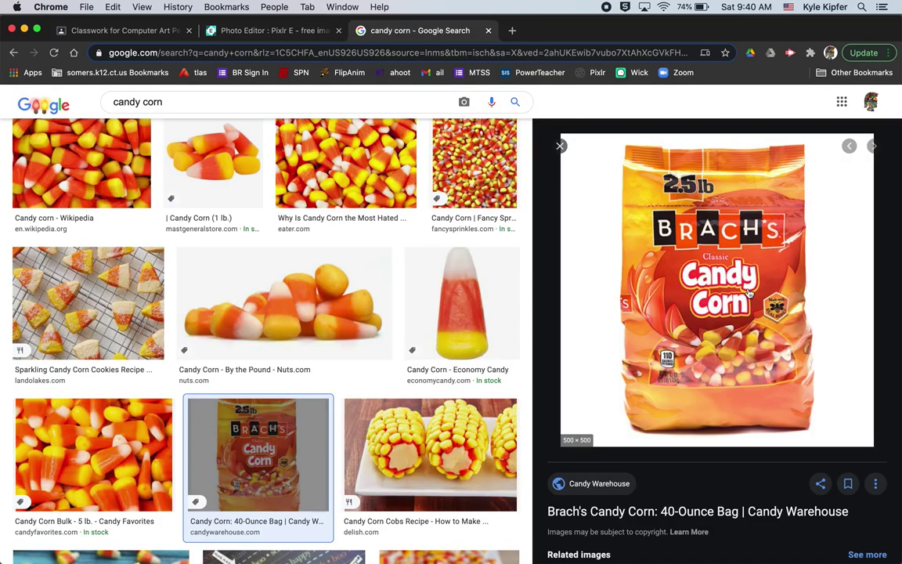
{"action": "right_click", "coordinate": [707, 295]}
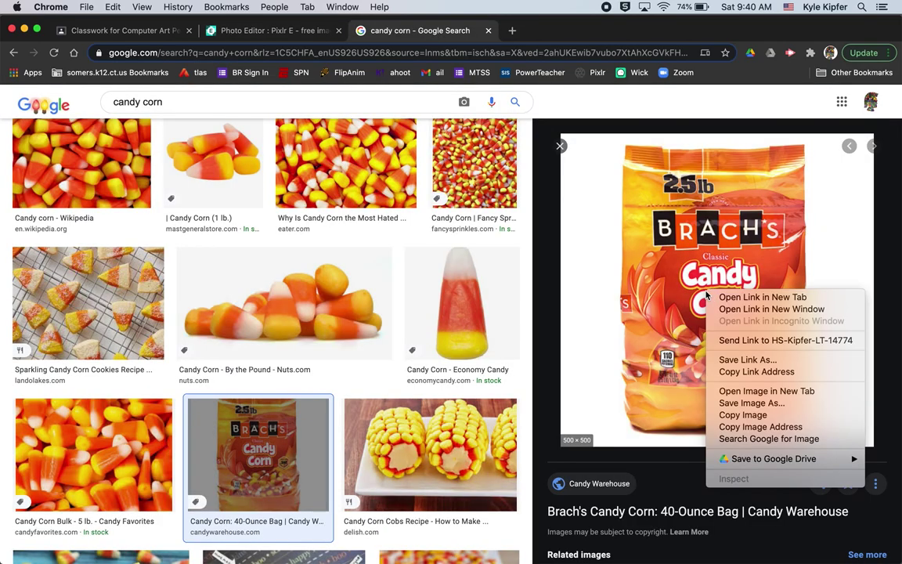
{"action": "left_click", "coordinate": [740, 415]}
- Create a new blank 1920 × 1080 px image named fakefood in Pixlr E
{"action": "left_click", "coordinate": [286, 33]}
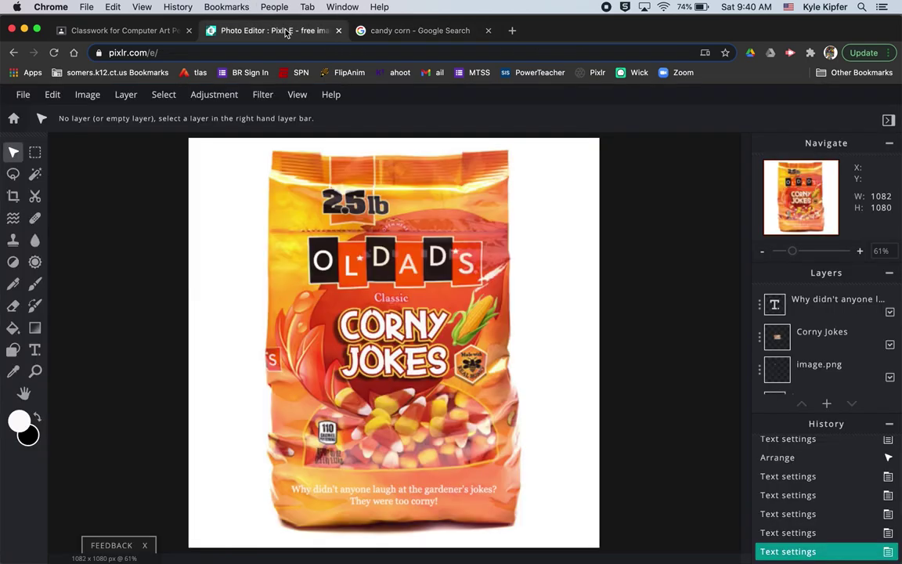
{"action": "left_click", "coordinate": [13, 122]}
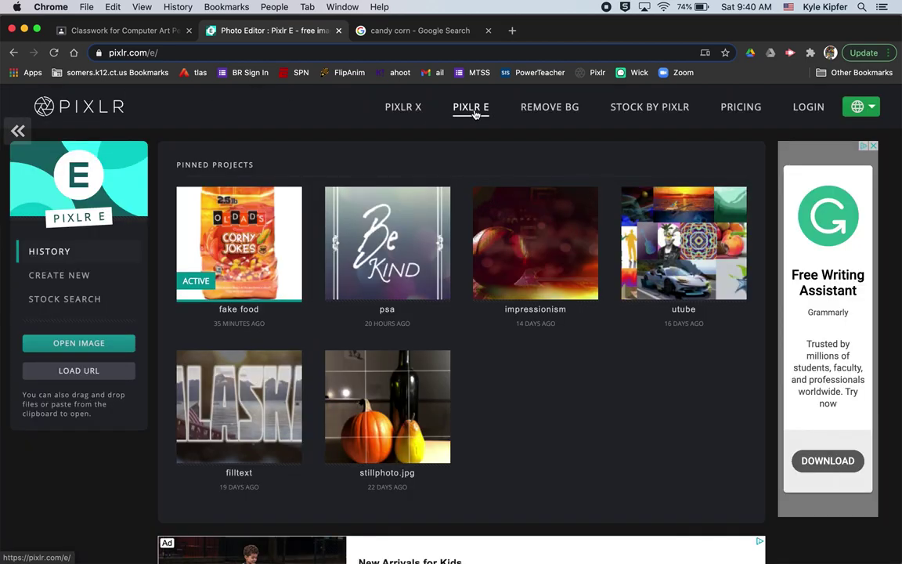
{"action": "left_click", "coordinate": [79, 278]}
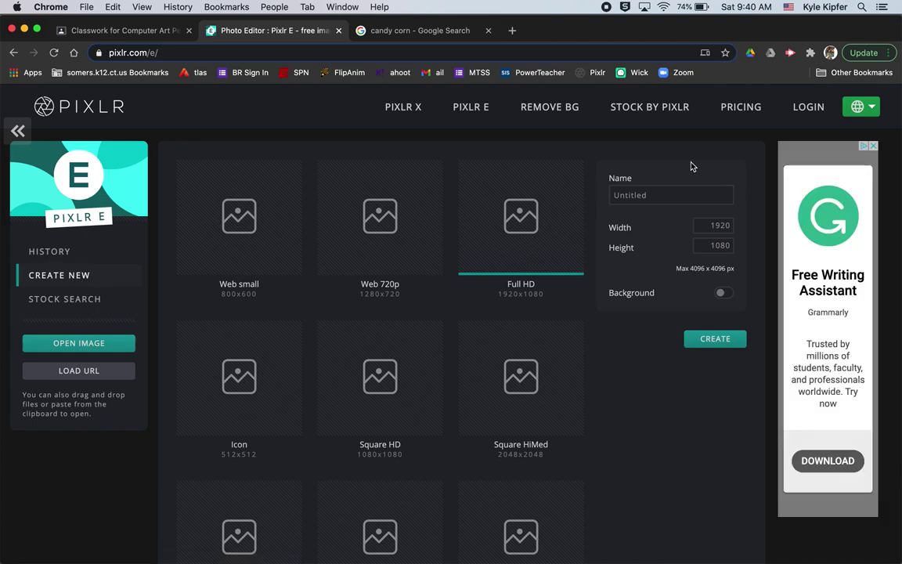
{"action": "left_click", "coordinate": [659, 196]}
{"action": "type", "text": "fakefood"}
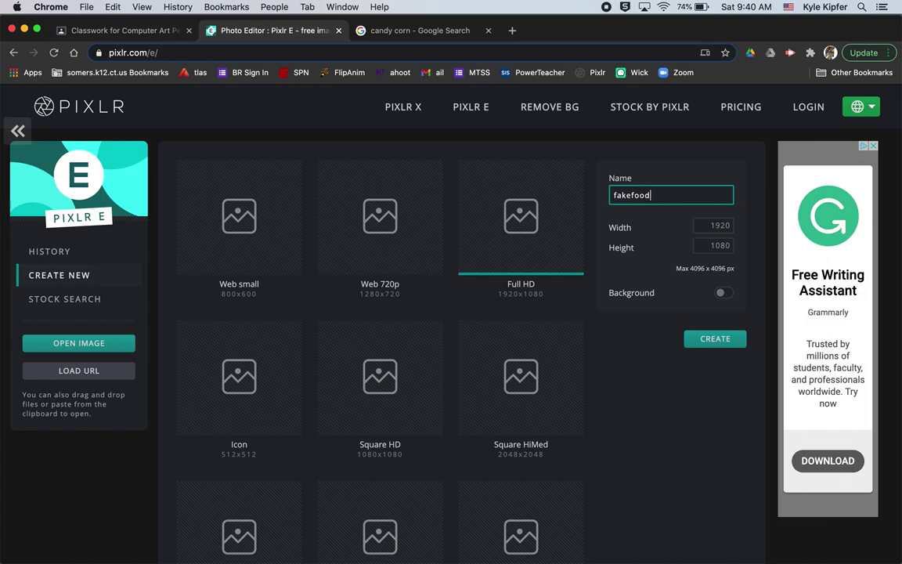
{"action": "left_click", "coordinate": [715, 338]}
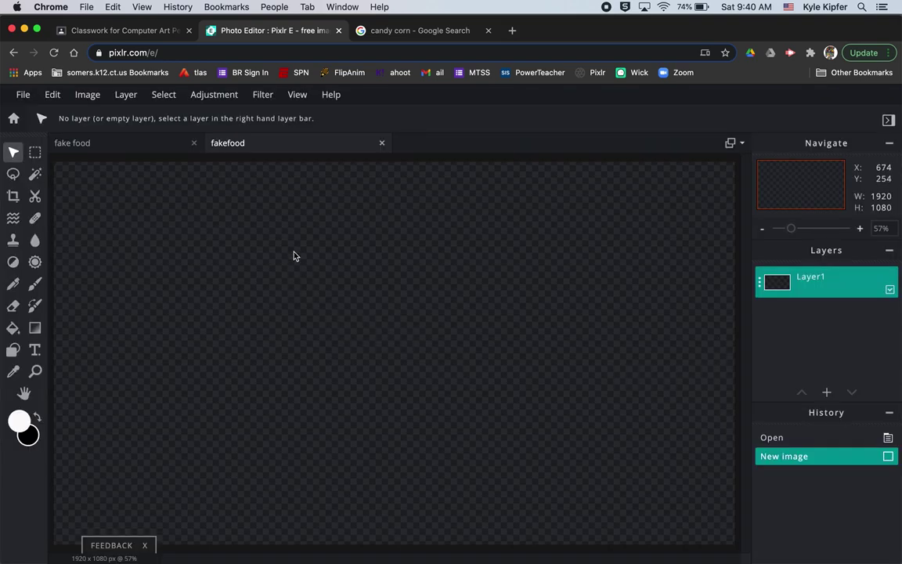
- Paste the copied candy bag image and enlarge it proportionally to about 1082 × 1082 px, filling the canvas height
{"action": "key", "text": "super+v"}
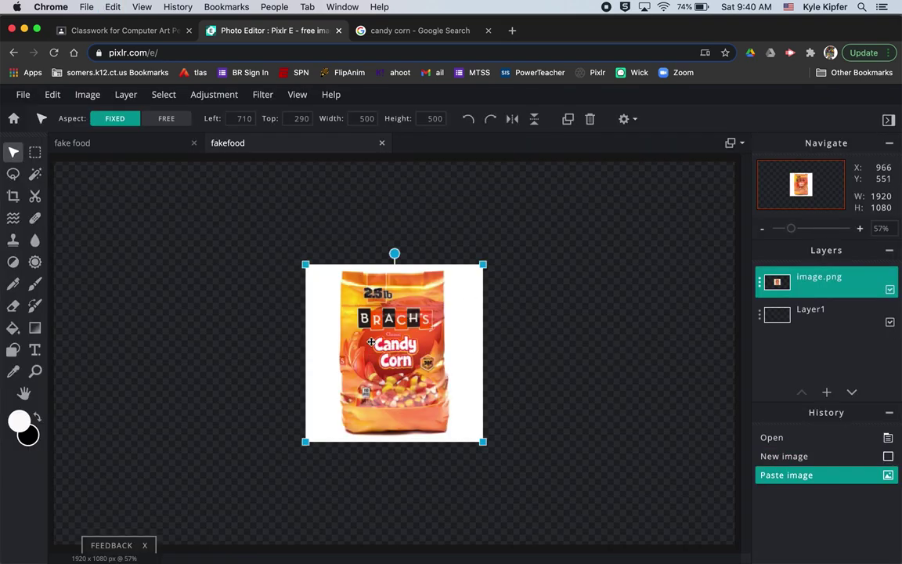
{"action": "left_click_drag", "start_coordinate": [305, 264], "coordinate": [203, 162]}
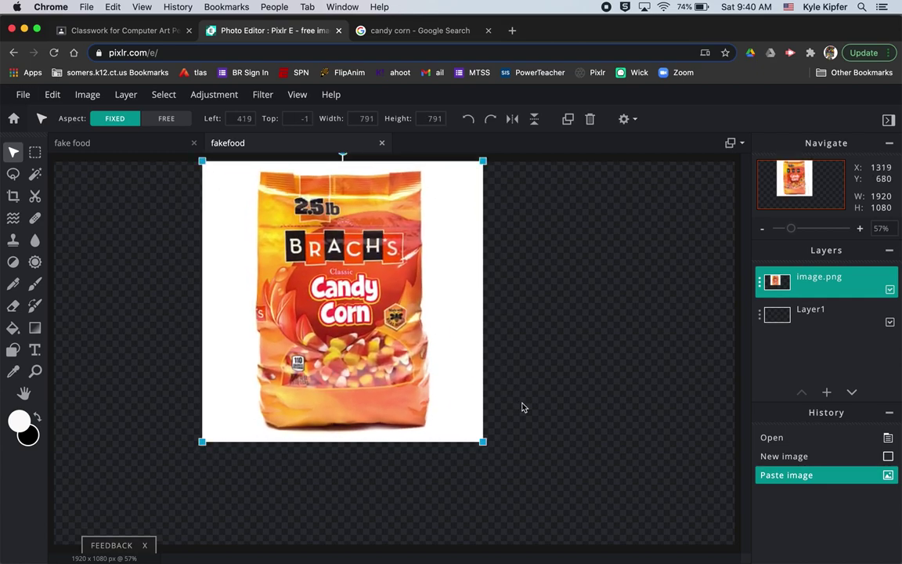
{"action": "left_click_drag", "start_coordinate": [484, 443], "coordinate": [580, 514]}
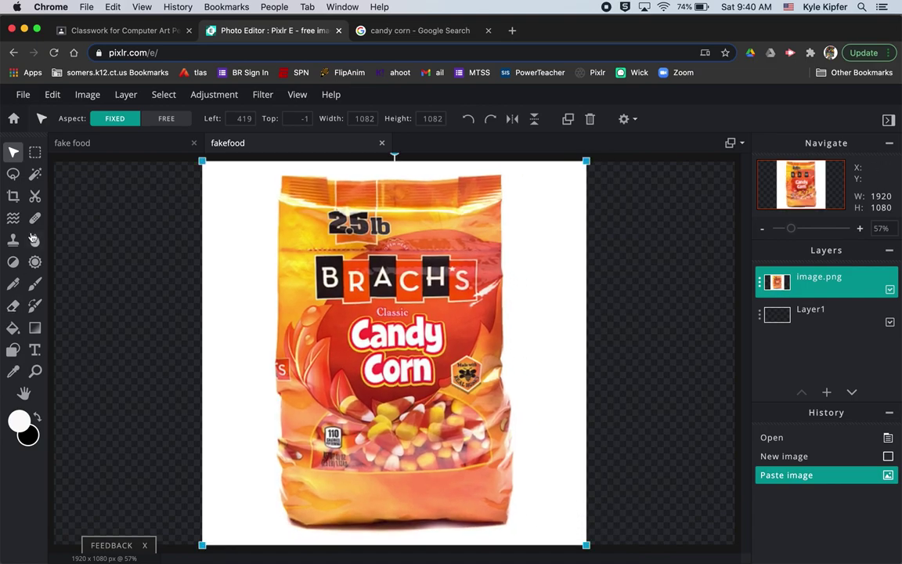
- Crop the empty canvas on both sides of the bag image to about 1074 × 1080 px and deselect the layer
{"action": "left_click", "coordinate": [12, 197]}
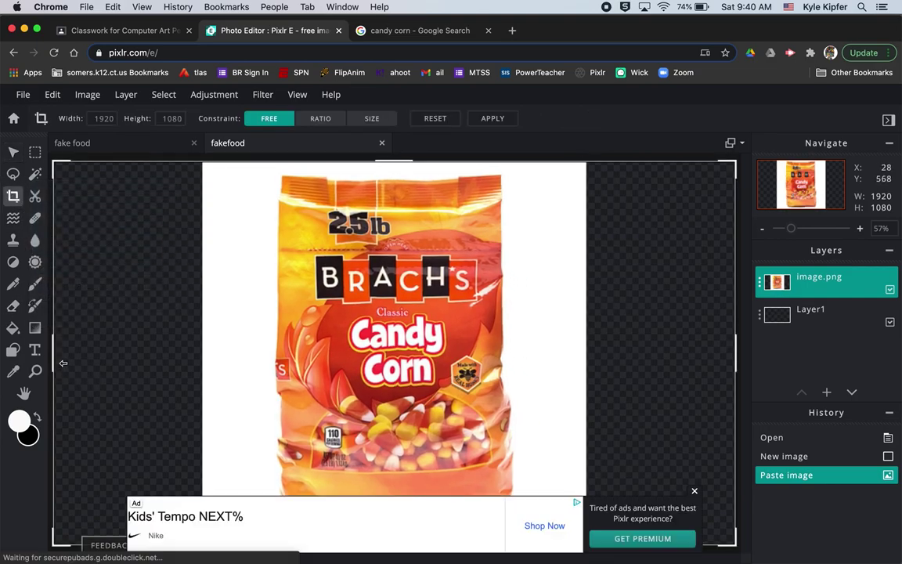
{"action": "left_click_drag", "start_coordinate": [54, 357], "coordinate": [204, 361]}
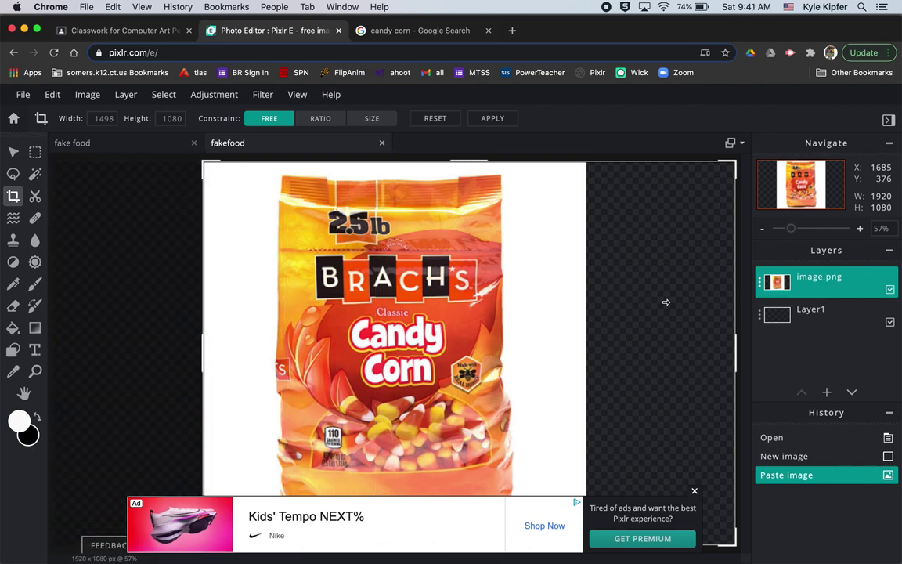
{"action": "left_click_drag", "start_coordinate": [736, 351], "coordinate": [585, 347]}
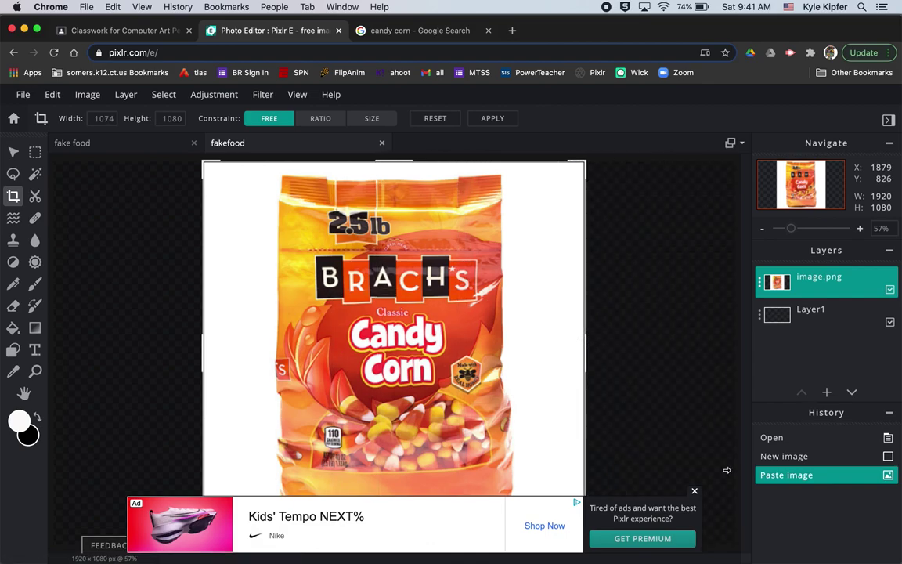
{"action": "left_click", "coordinate": [695, 492]}
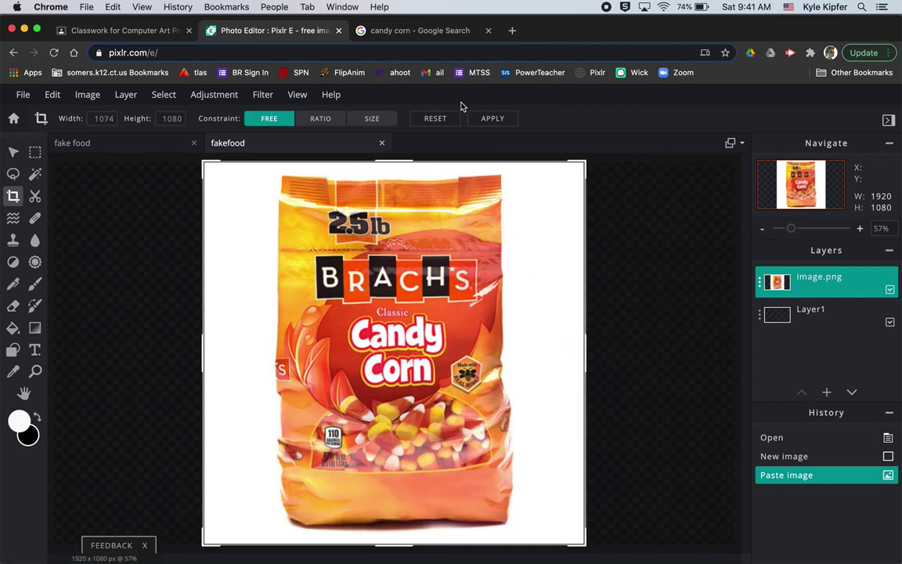
{"action": "left_click", "coordinate": [493, 118]}
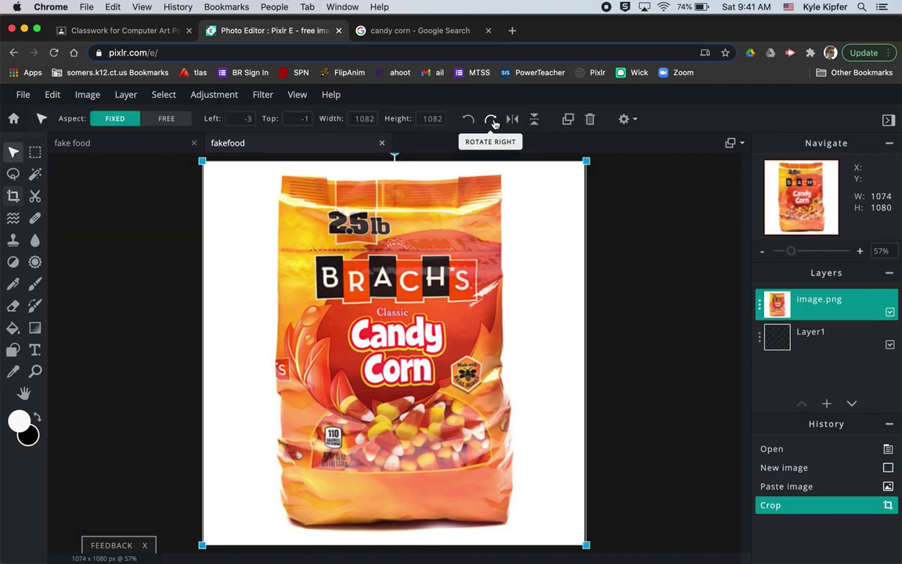
{"action": "left_click", "coordinate": [649, 319]}
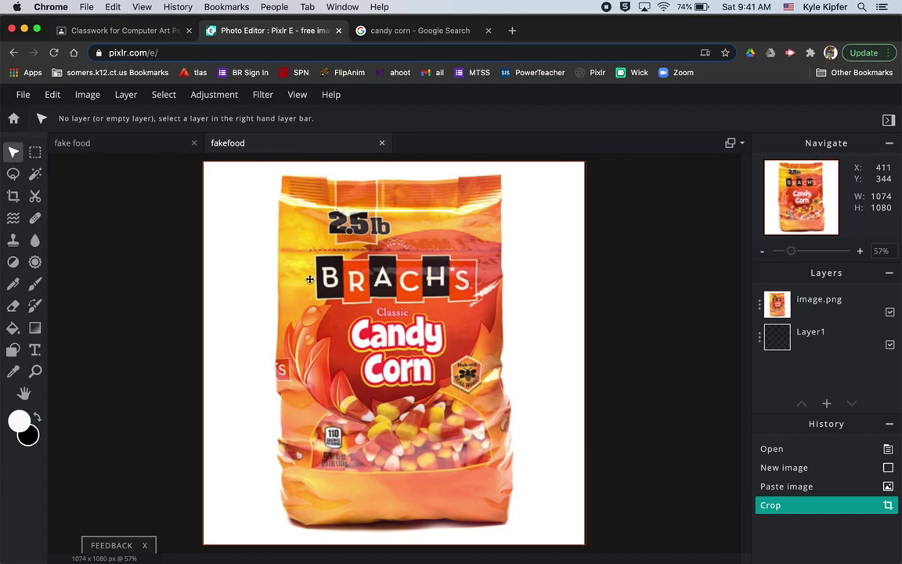
- Add an empty layer above the bag image for covering the brand letters
{"action": "left_click", "coordinate": [34, 372]}
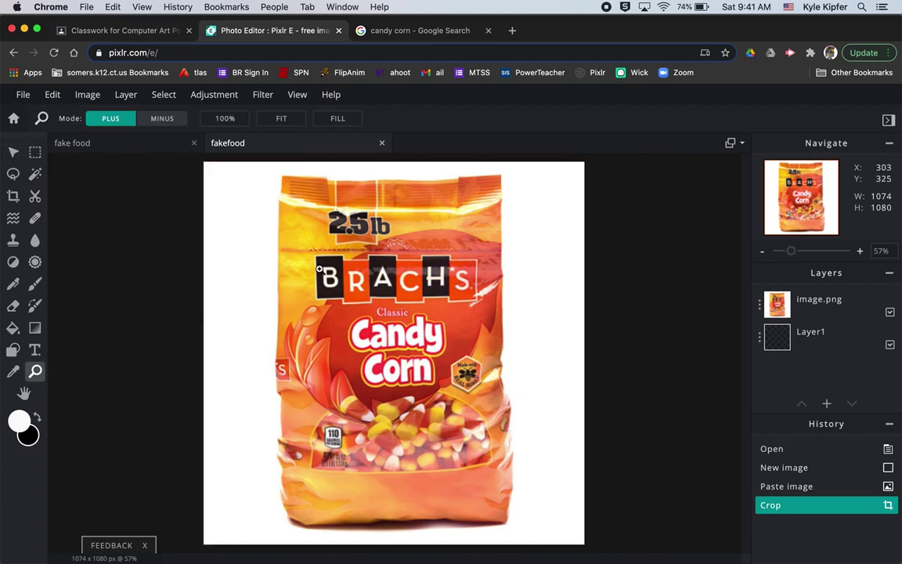
{"action": "left_click", "coordinate": [300, 250]}
{"action": "left_click", "coordinate": [287, 249]}
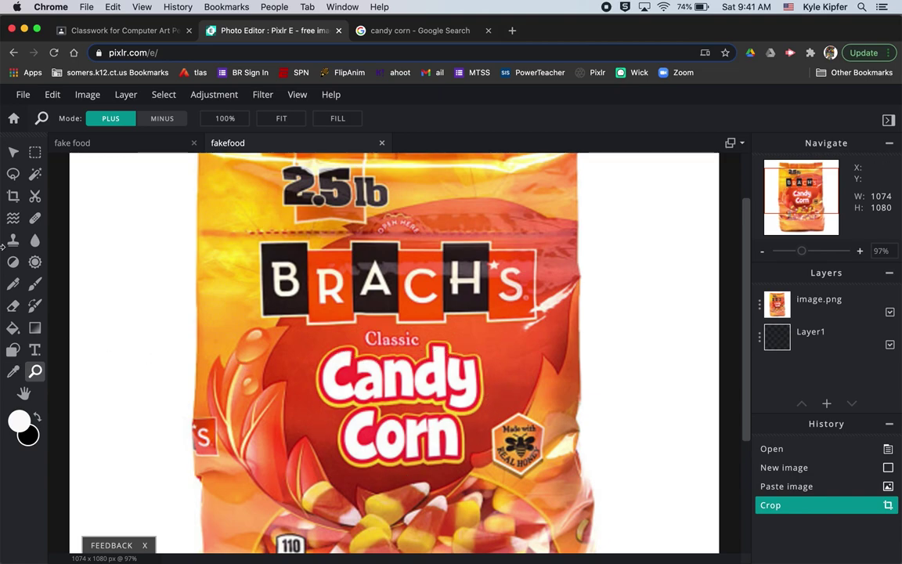
{"action": "left_click", "coordinate": [35, 152]}
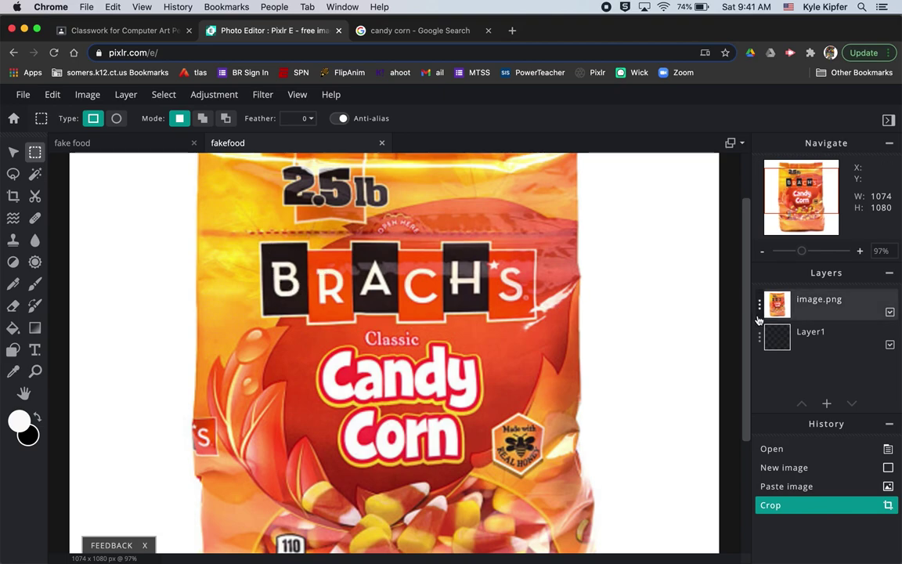
{"action": "left_click", "coordinate": [828, 404]}
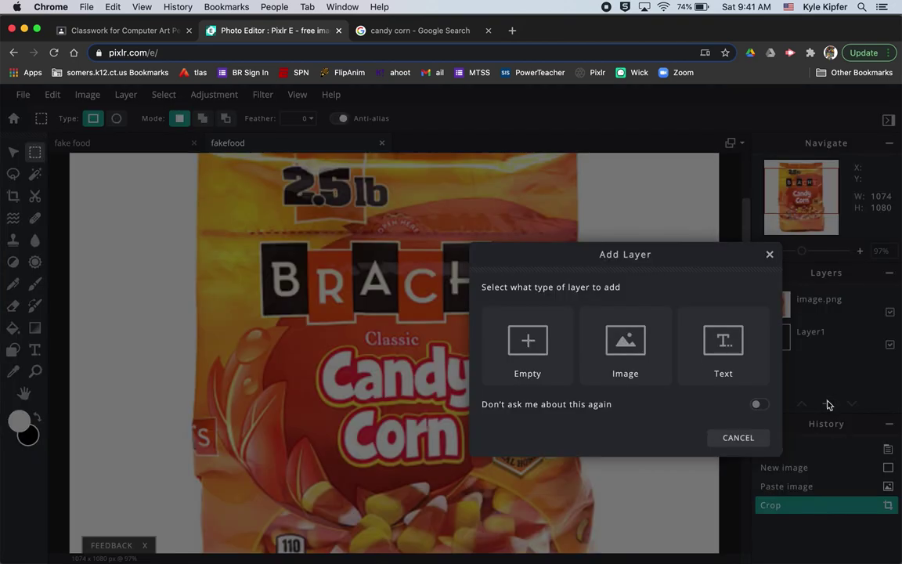
{"action": "left_click", "coordinate": [539, 333]}
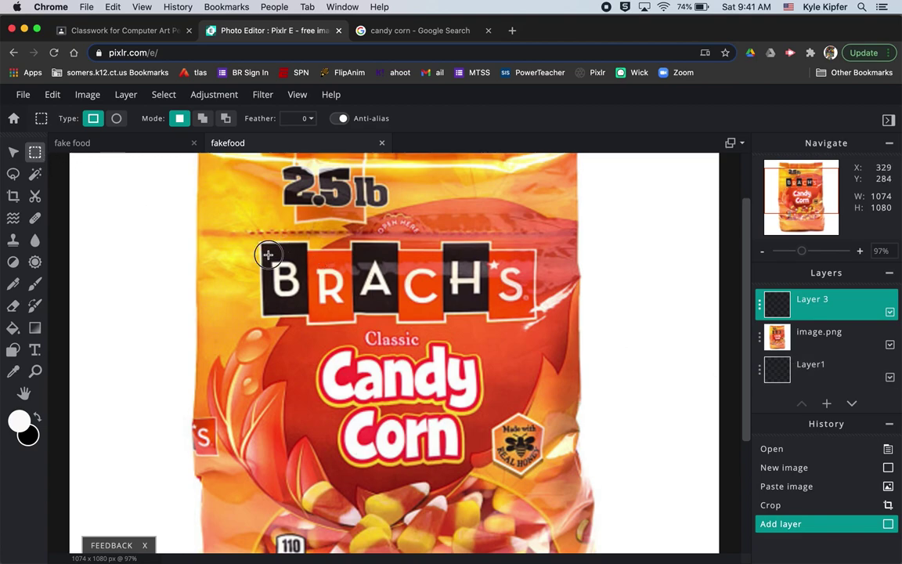
- Cover the letter B with a rectangular selection of about 57 × 85 px filled with black sampled from its tile, then deselect
{"action": "left_click_drag", "start_coordinate": [269, 255], "coordinate": [302, 304]}
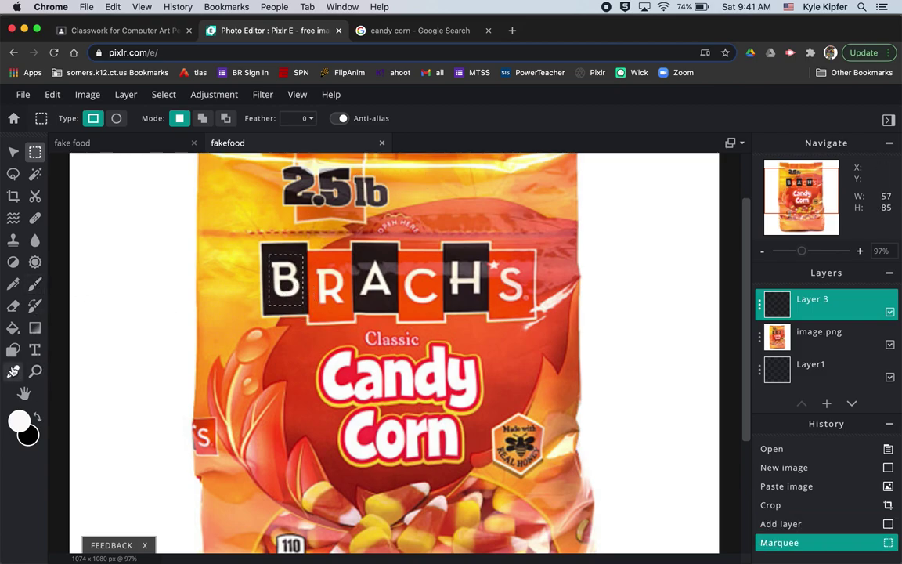
{"action": "left_click", "coordinate": [13, 371]}
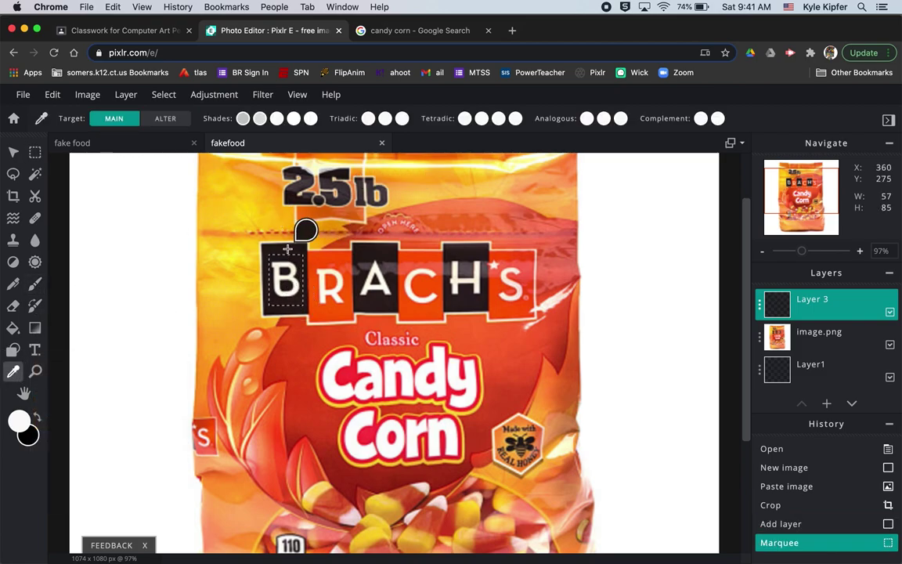
{"action": "left_click", "coordinate": [288, 250]}
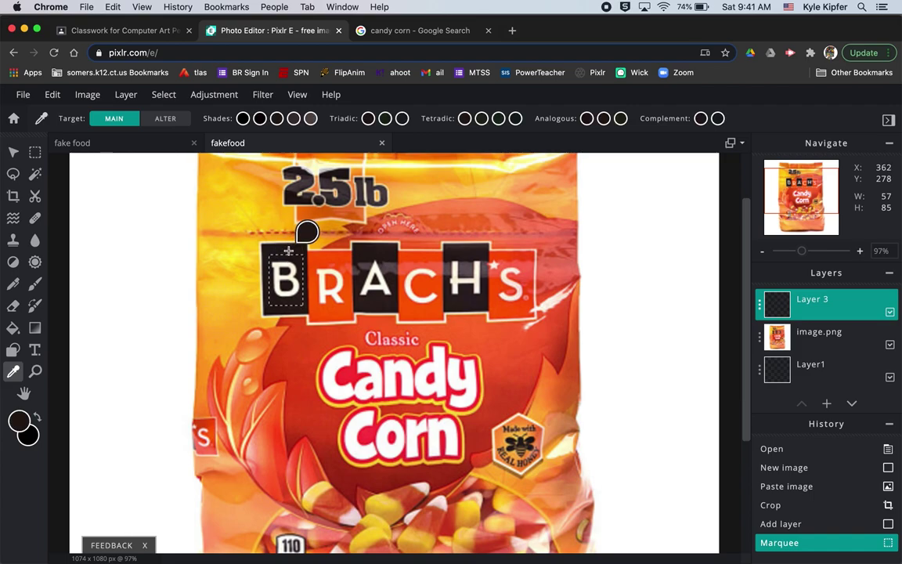
{"action": "left_click", "coordinate": [13, 328]}
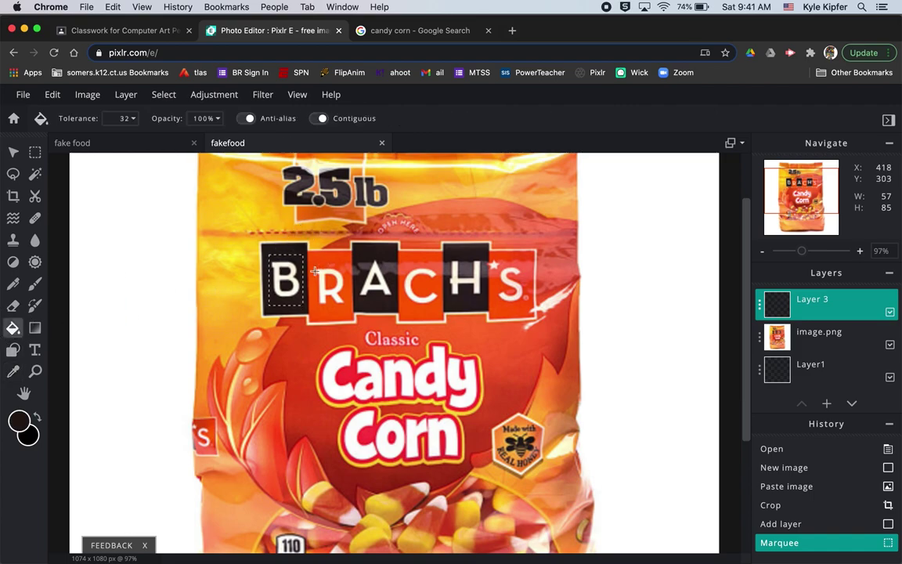
{"action": "left_click", "coordinate": [285, 278]}
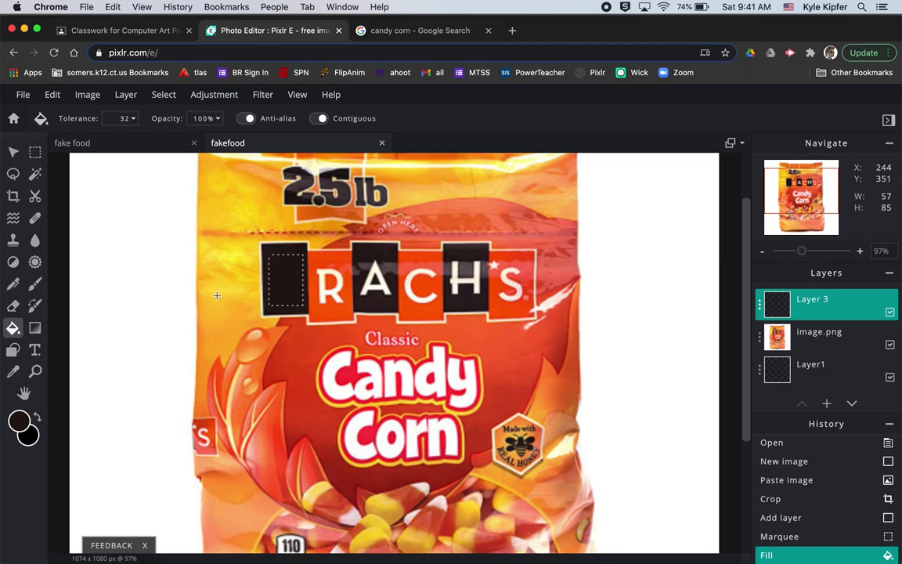
{"action": "key", "text": "super+d"}
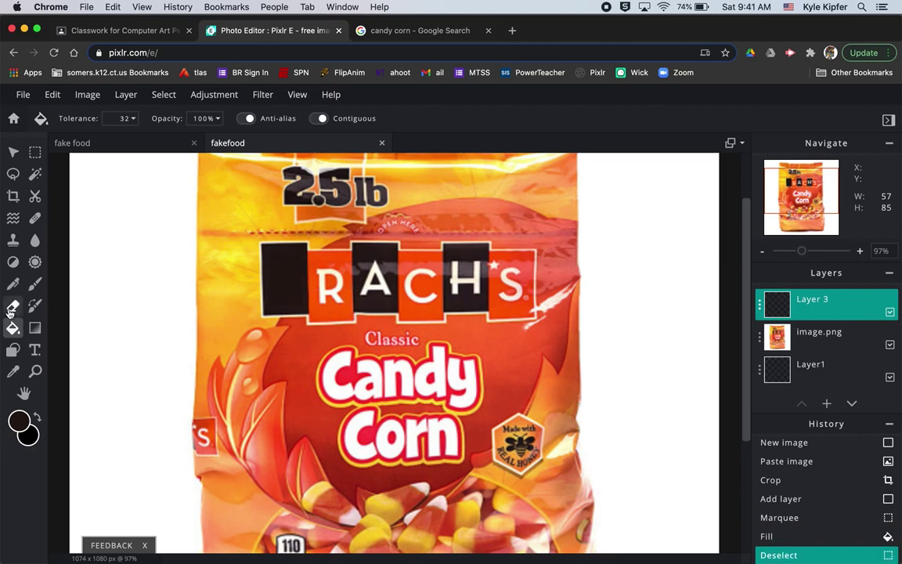
- Cover the letter R with a lasso selection of about 59 × 88 px filled with orange sampled from its tile, then deselect
{"action": "left_click", "coordinate": [13, 173]}
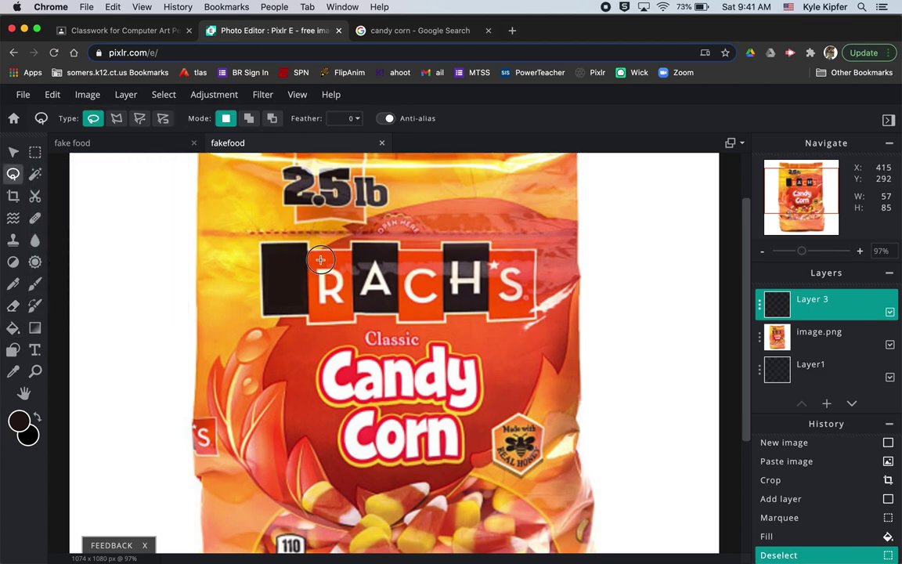
{"action": "mouse_move", "coordinate": [315, 260]}
{"action": "left_mouse_down"}
{"action": "mouse_move", "coordinate": [313, 301]}
{"action": "mouse_move", "coordinate": [332, 319]}
{"action": "mouse_move", "coordinate": [346, 282]}
{"action": "mouse_move", "coordinate": [338, 267]}
{"action": "mouse_move", "coordinate": [315, 261]}
{"action": "left_mouse_up"}
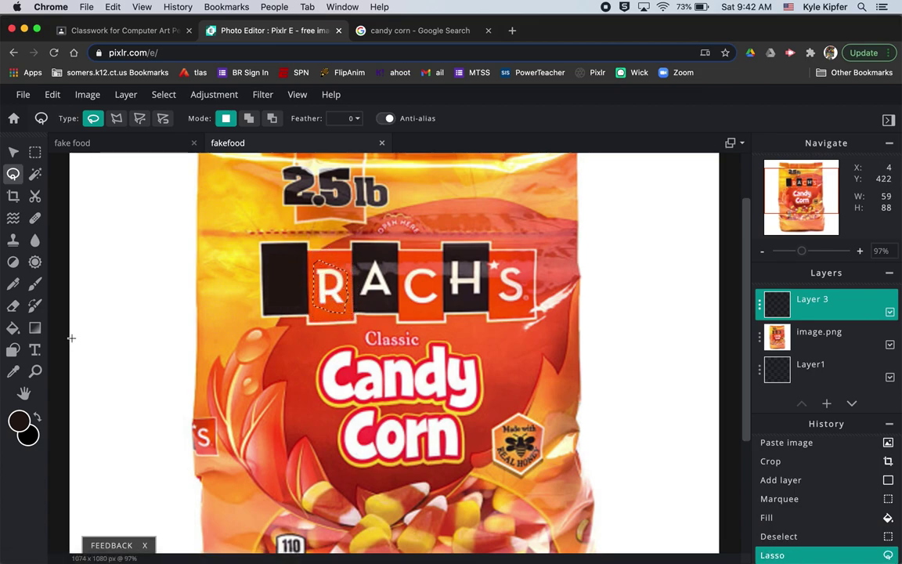
{"action": "left_click", "coordinate": [14, 372]}
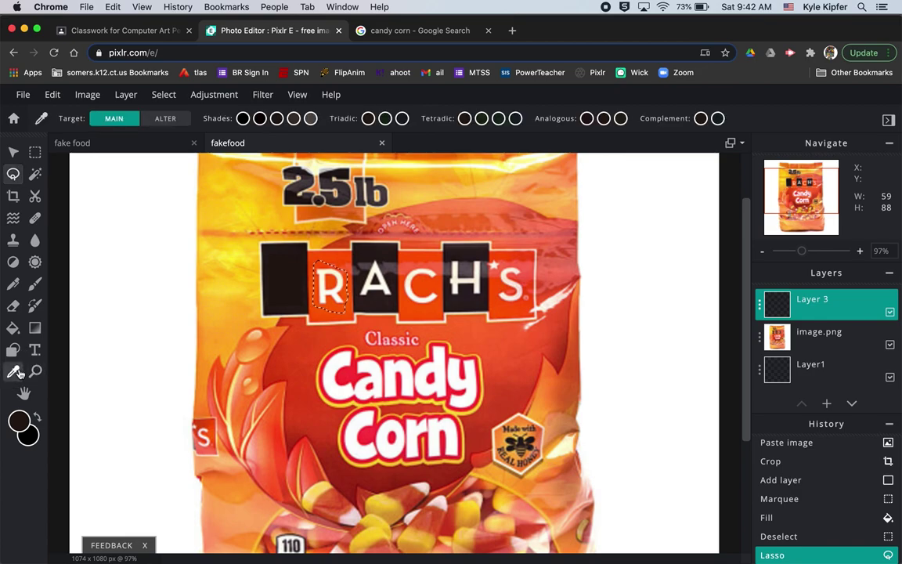
{"action": "left_click", "coordinate": [337, 252]}
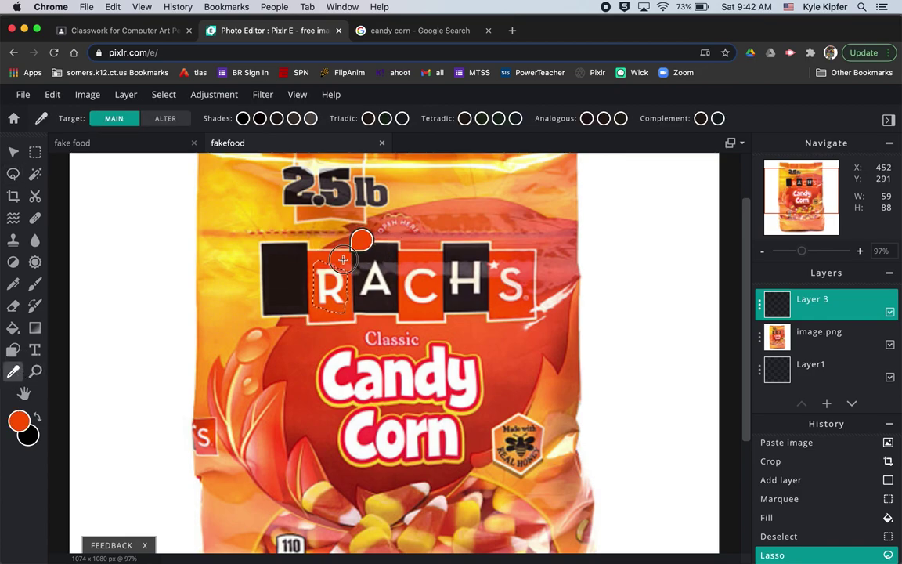
{"action": "left_click", "coordinate": [13, 328]}
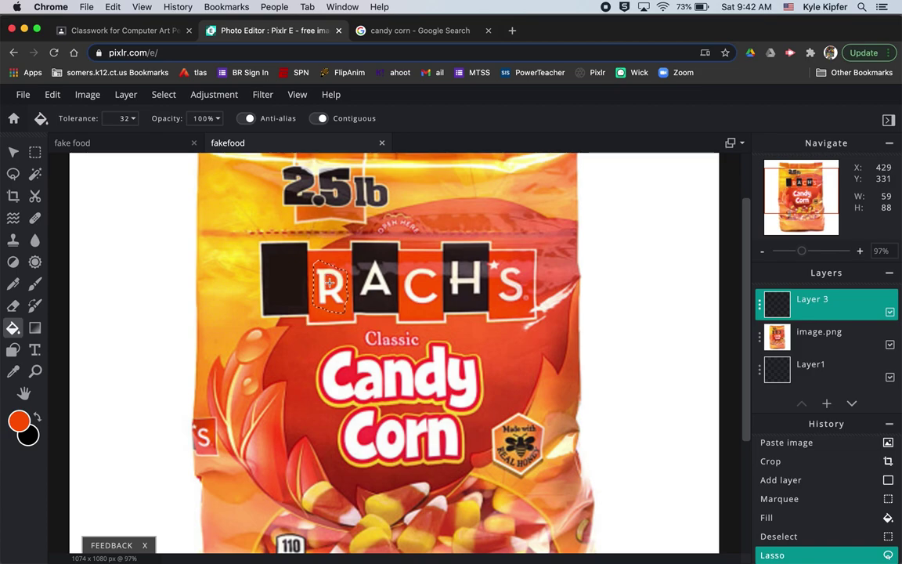
{"action": "left_click", "coordinate": [330, 283]}
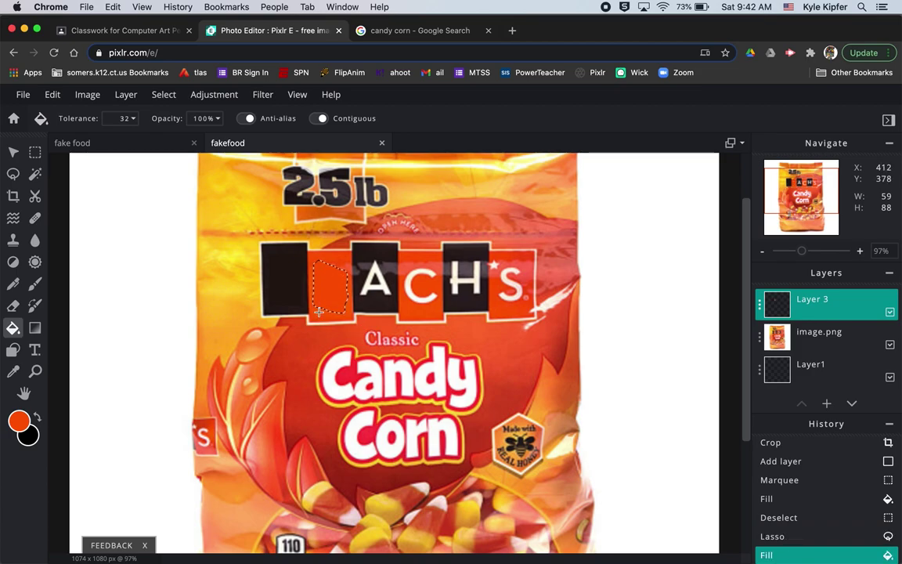
{"action": "key", "text": "super+d"}
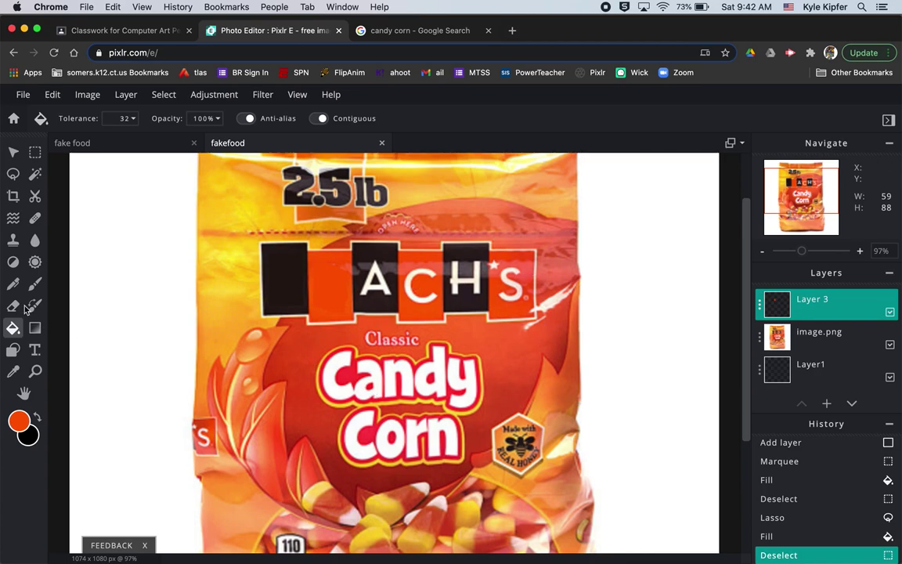
- Lasso around the "Candy Corn" lettering, about 317 × 241 px, clear it from the image.png layer, and deselect
{"action": "left_click", "coordinate": [13, 174]}
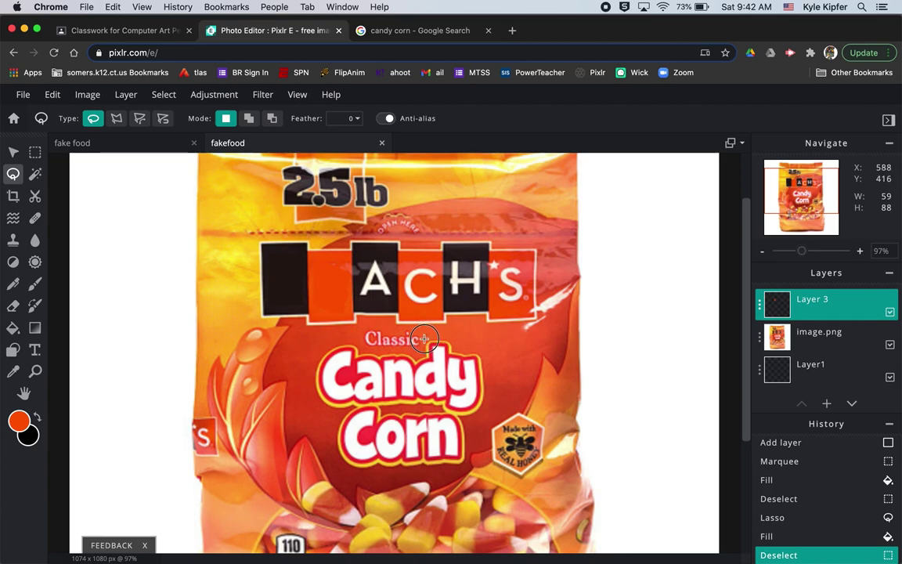
{"action": "mouse_move", "coordinate": [408, 351]}
{"action": "left_mouse_down"}
{"action": "mouse_move", "coordinate": [352, 340]}
{"action": "mouse_move", "coordinate": [312, 360]}
{"action": "mouse_move", "coordinate": [313, 397]}
{"action": "mouse_move", "coordinate": [327, 415]}
{"action": "mouse_move", "coordinate": [338, 467]}
{"action": "mouse_move", "coordinate": [367, 477]}
{"action": "mouse_move", "coordinate": [459, 471]}
{"action": "mouse_move", "coordinate": [492, 415]}
{"action": "mouse_move", "coordinate": [501, 352]}
{"action": "mouse_move", "coordinate": [484, 337]}
{"action": "mouse_move", "coordinate": [429, 333]}
{"action": "left_mouse_up"}
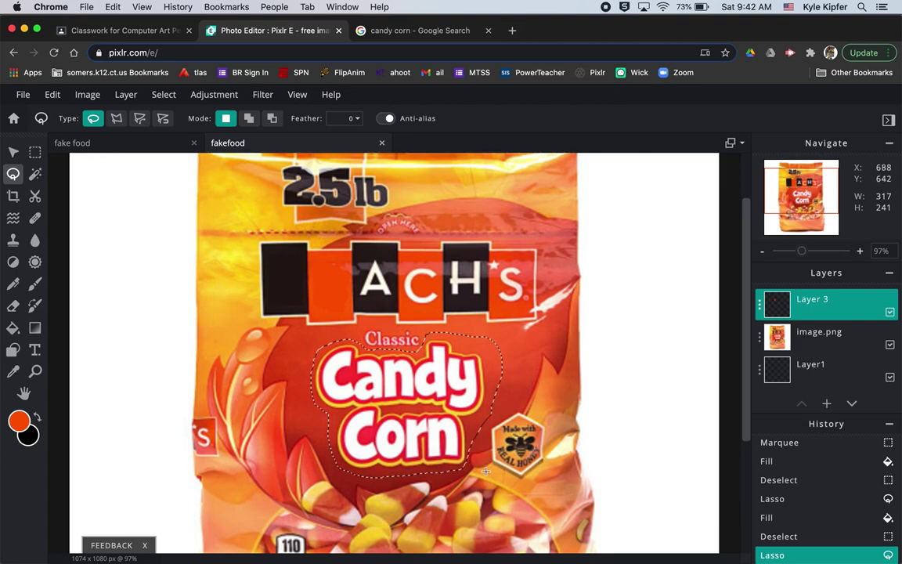
{"action": "left_click", "coordinate": [822, 340]}
{"action": "key", "text": "Delete"}
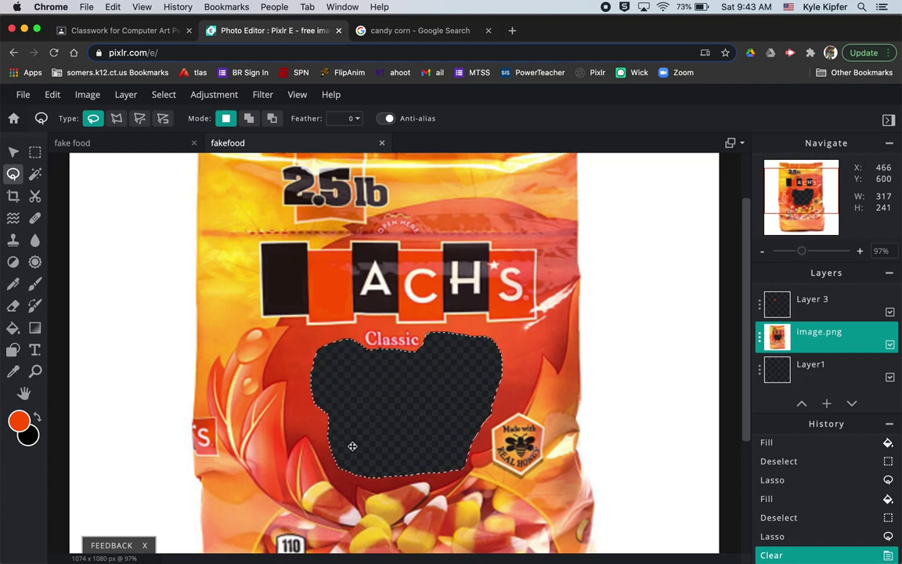
{"action": "key", "text": "super+d"}
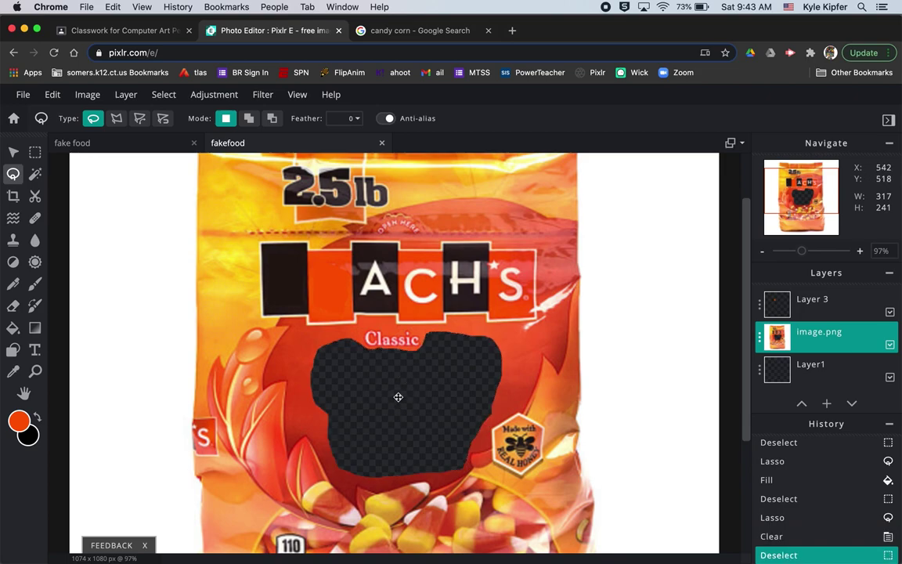
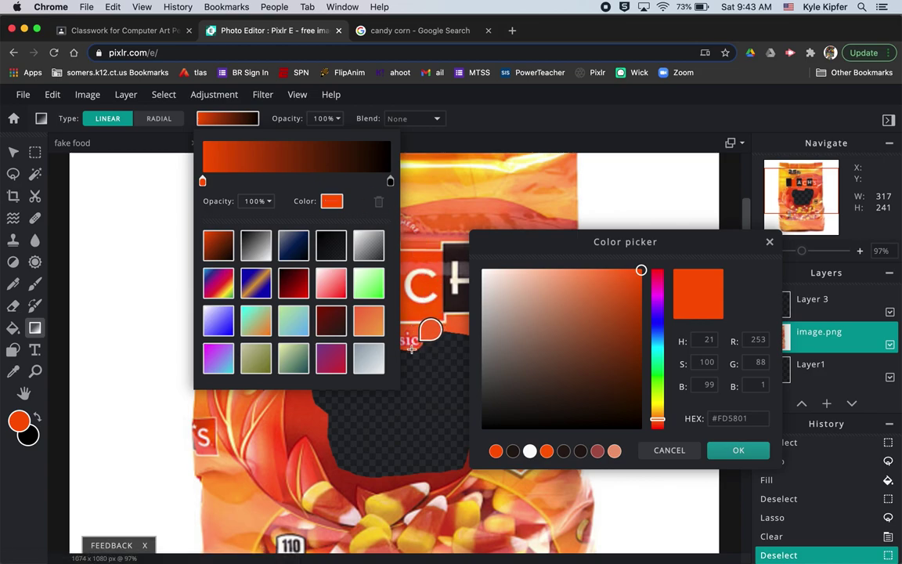
- Set the linear gradient from orange-red sampled just below "Classic" to dark red sampled from the bag just below the cutout
{"action": "left_click", "coordinate": [412, 345]}
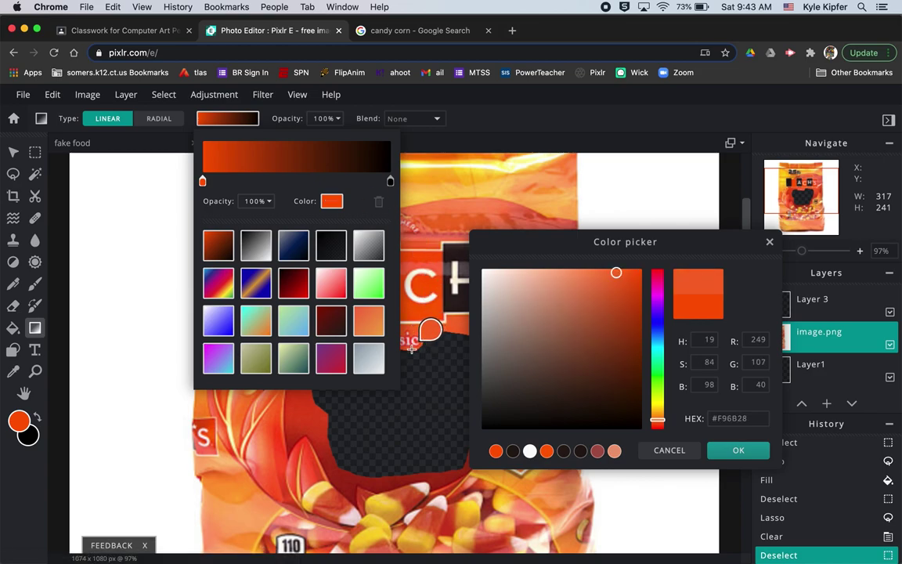
{"action": "left_click", "coordinate": [390, 182]}
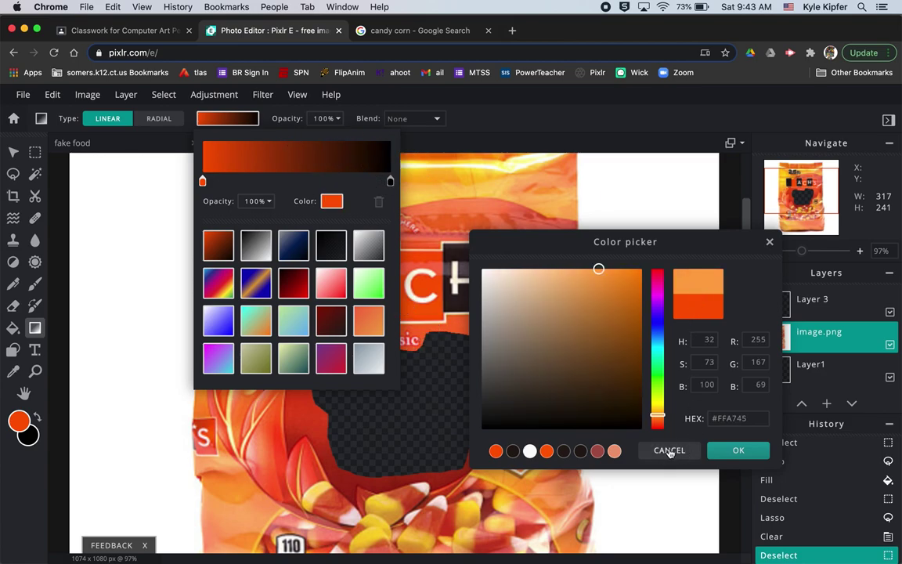
{"action": "left_click", "coordinate": [413, 350]}
{"action": "left_click", "coordinate": [737, 452]}
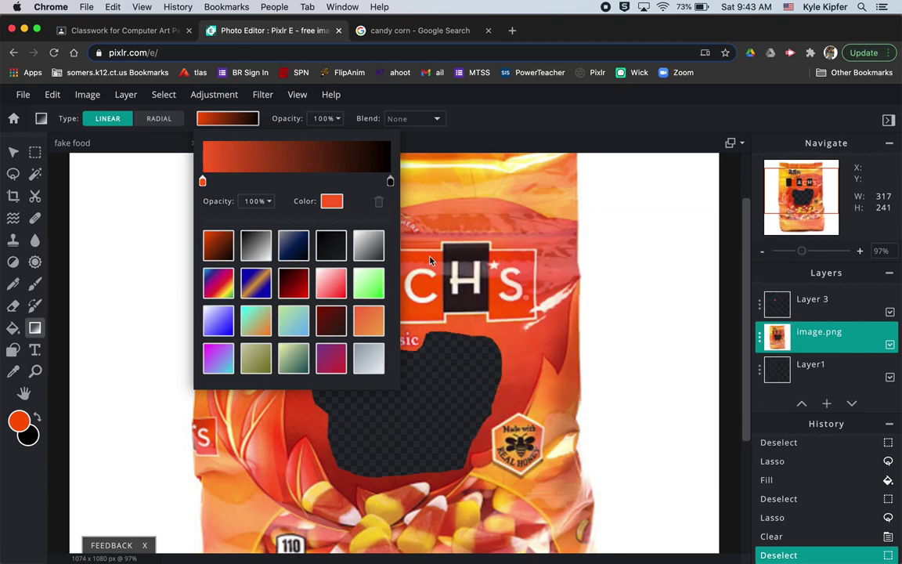
{"action": "left_click", "coordinate": [391, 183]}
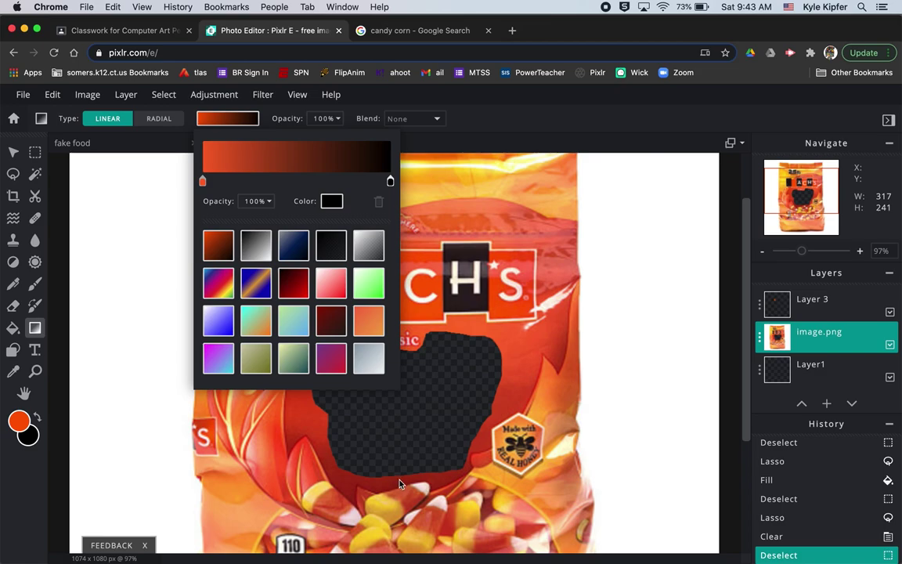
{"action": "left_click", "coordinate": [331, 201]}
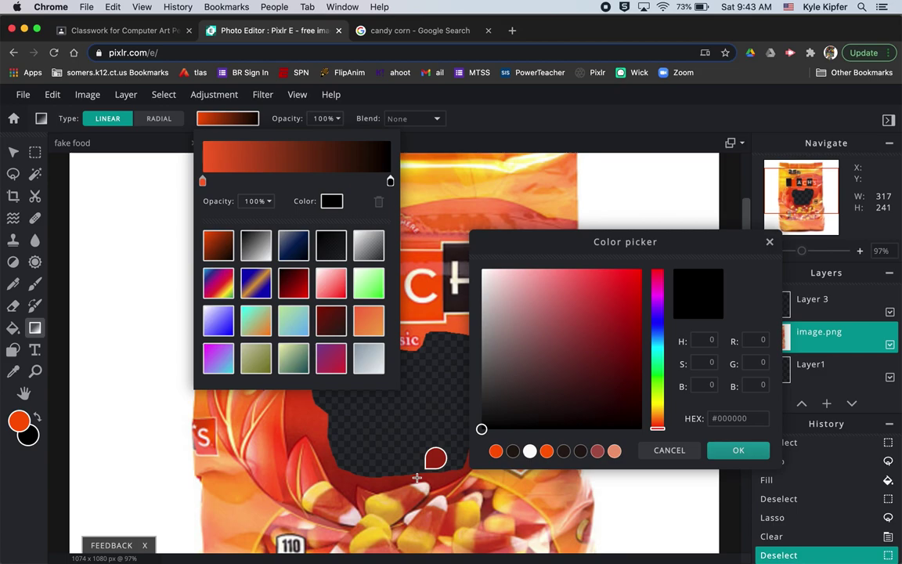
{"action": "left_click", "coordinate": [417, 478]}
{"action": "left_click", "coordinate": [738, 449]}
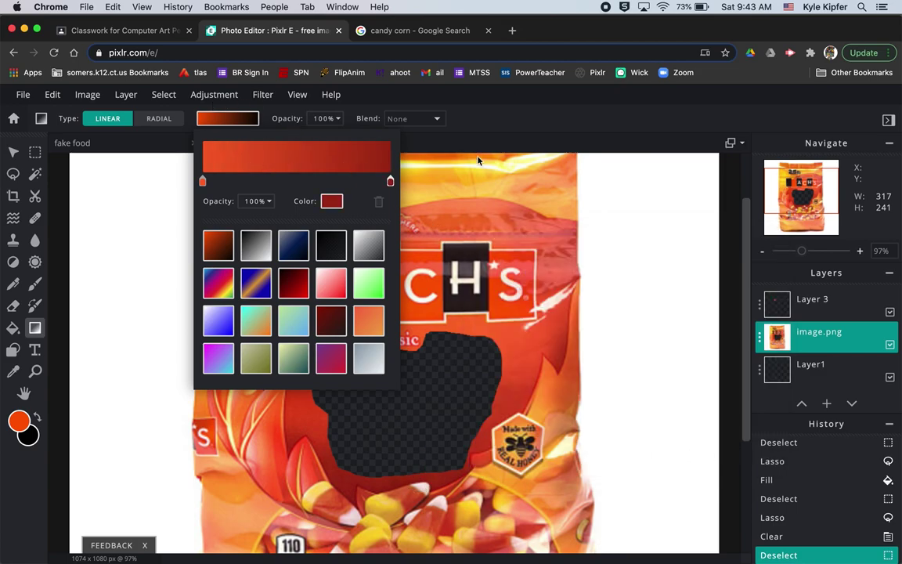
{"action": "left_click", "coordinate": [503, 145]}
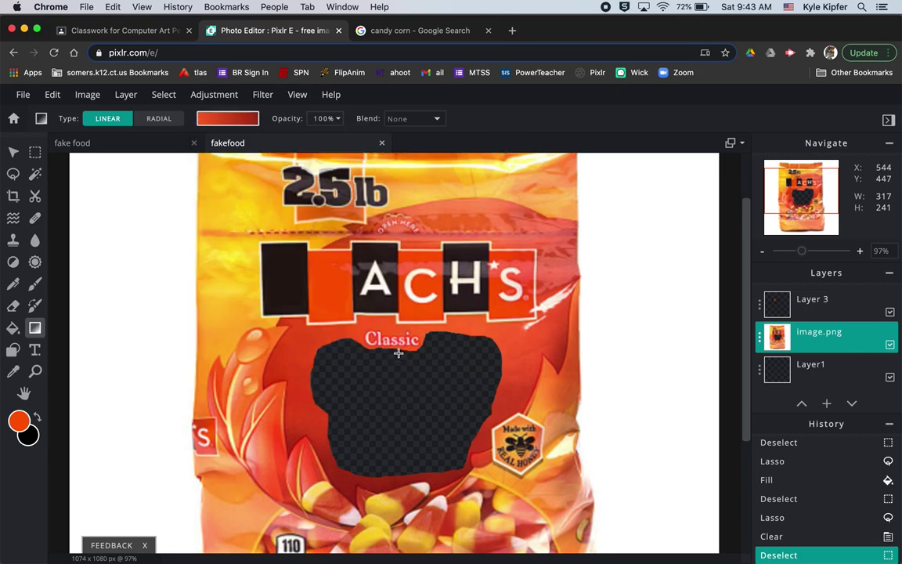
- Fill Layer1 beneath the bag image with a vertical gradient spanning the cutout from below "Classic" down to the candy pile
{"action": "left_click_drag", "start_coordinate": [399, 353], "coordinate": [399, 466]}
{"action": "key", "text": "super+z"}
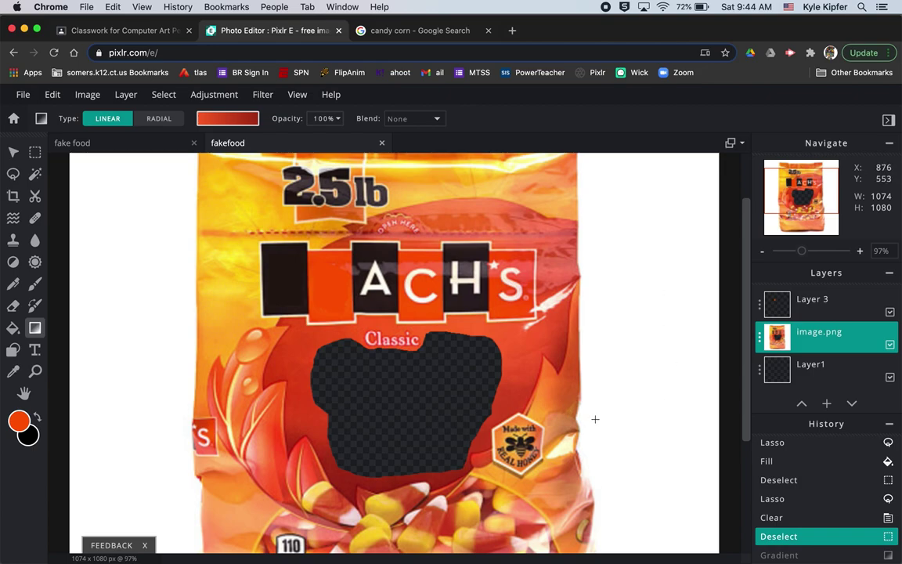
{"action": "left_click", "coordinate": [819, 368]}
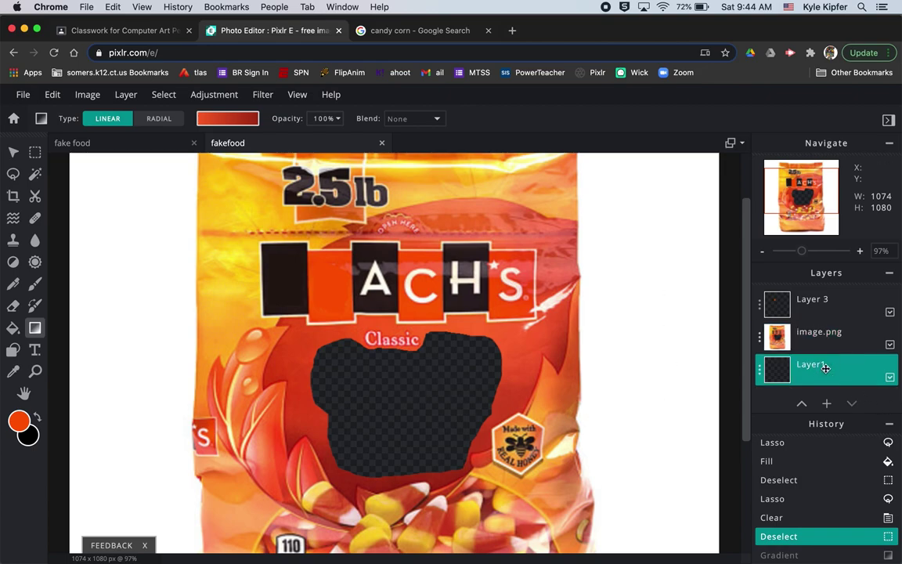
{"action": "left_click_drag", "start_coordinate": [399, 368], "coordinate": [398, 466]}
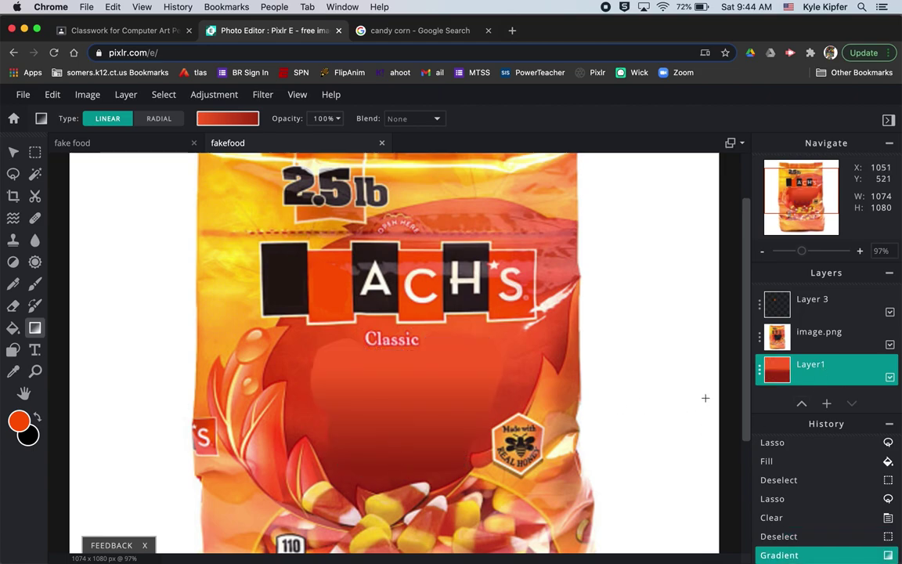
{"action": "key", "text": "super+z"}
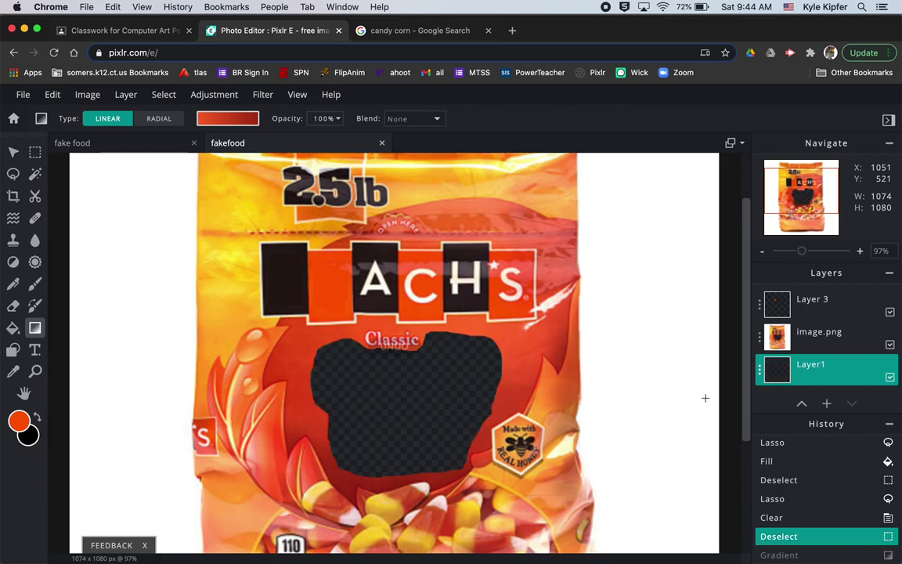
{"action": "left_click_drag", "start_coordinate": [402, 343], "coordinate": [402, 482]}
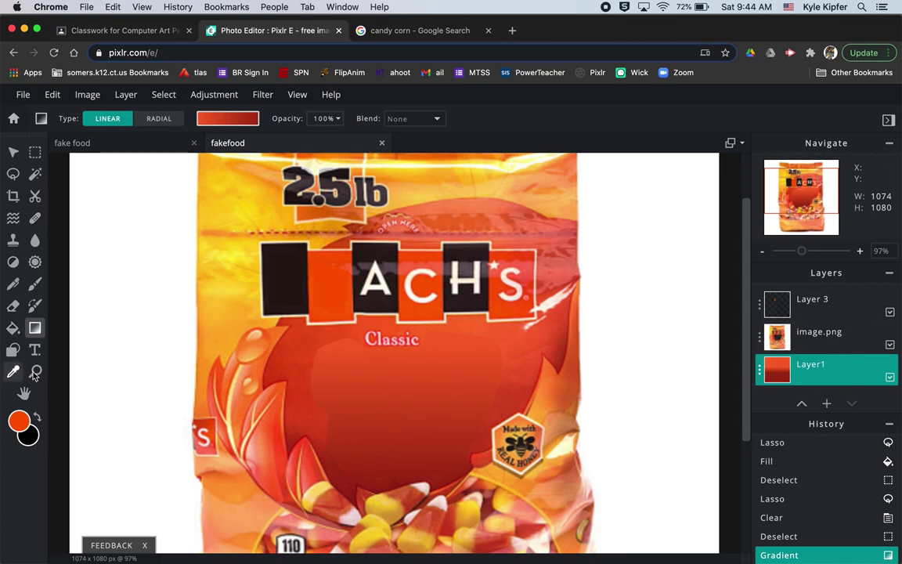
- Try to blend the cutout's edges into the gradient with size 50 Heal patch strokes on separate layers, and undo the last stroke
{"action": "left_click", "coordinate": [762, 252]}
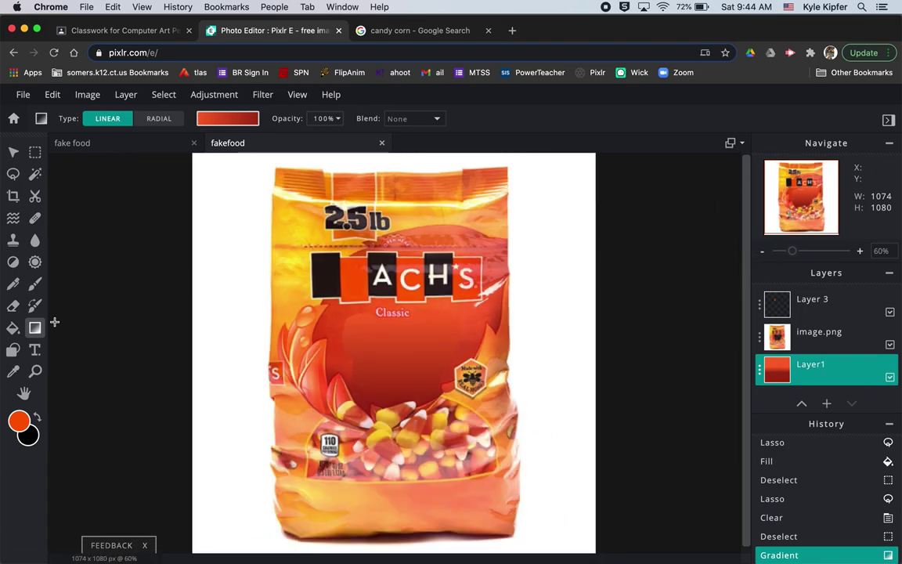
{"action": "key", "text": "z"}
{"action": "left_click", "coordinate": [343, 341]}
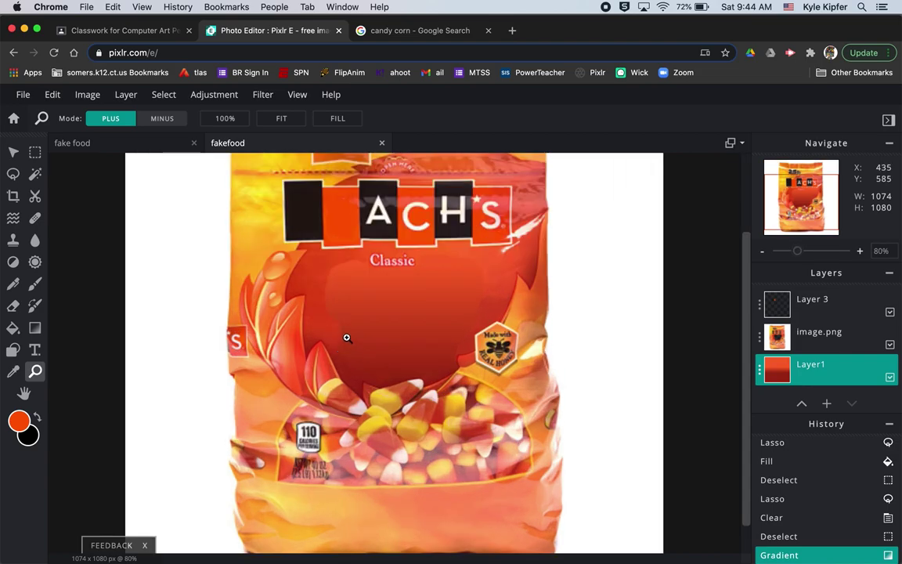
{"action": "left_click", "coordinate": [340, 295]}
{"action": "left_click", "coordinate": [324, 283]}
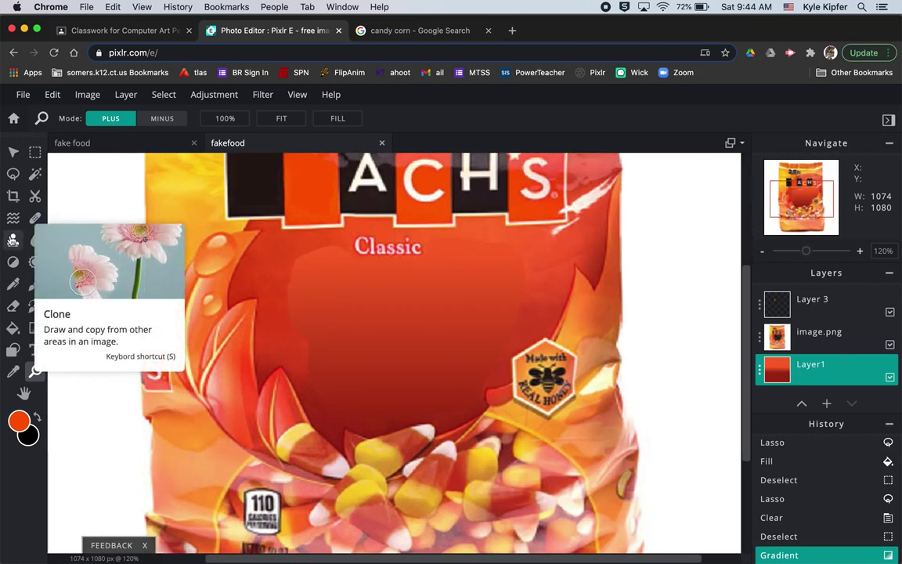
{"action": "left_click", "coordinate": [12, 239]}
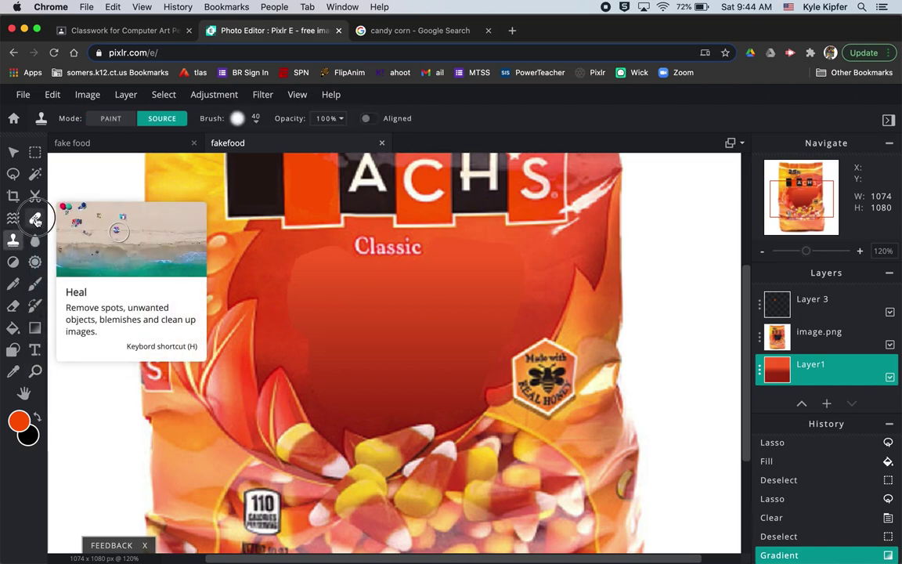
{"action": "left_click", "coordinate": [35, 219]}
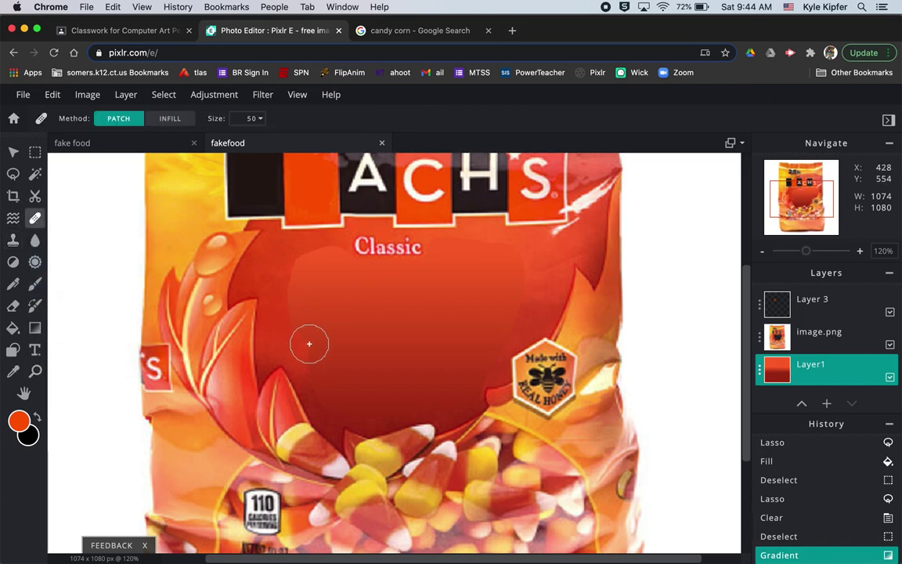
{"action": "mouse_move", "coordinate": [296, 264]}
{"action": "left_mouse_down"}
{"action": "mouse_move", "coordinate": [312, 314]}
{"action": "mouse_move", "coordinate": [293, 294]}
{"action": "mouse_move", "coordinate": [288, 321]}
{"action": "mouse_move", "coordinate": [314, 309]}
{"action": "mouse_move", "coordinate": [306, 361]}
{"action": "left_mouse_up"}
{"action": "left_click", "coordinate": [822, 347]}
{"action": "key", "text": "super+z"}
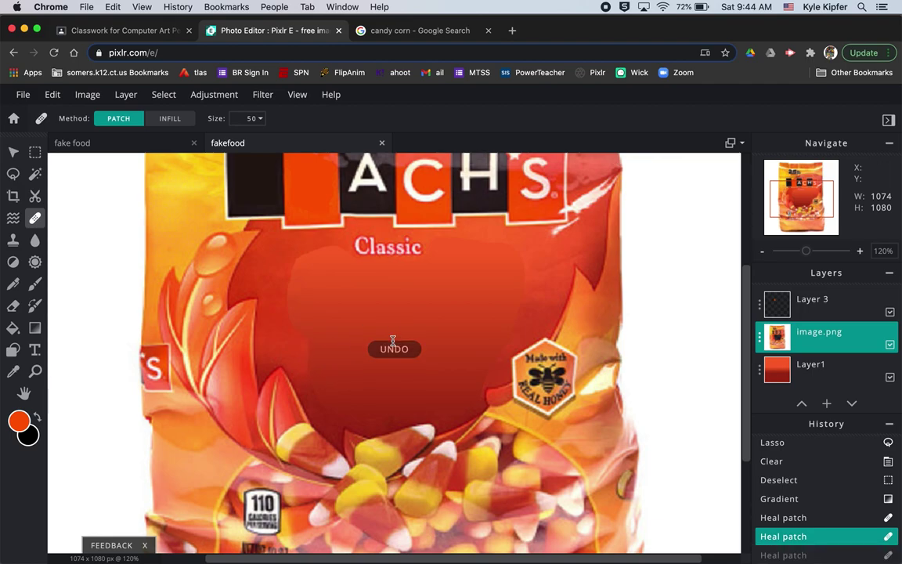
- Merge the image.png layer down into the gradient layer and smooth the seam around the cutout with Heal patch strokes at size 50
{"action": "left_click", "coordinate": [759, 336]}
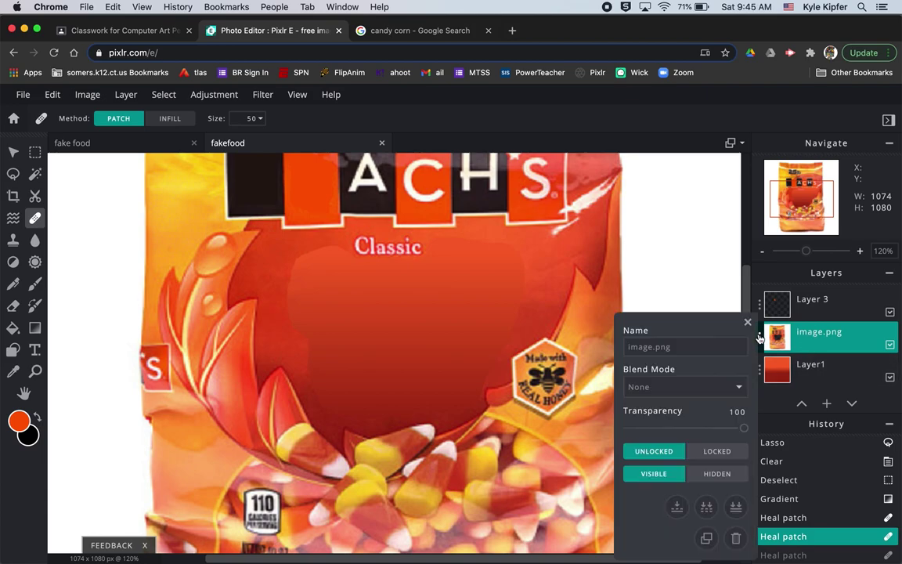
{"action": "left_click", "coordinate": [677, 508]}
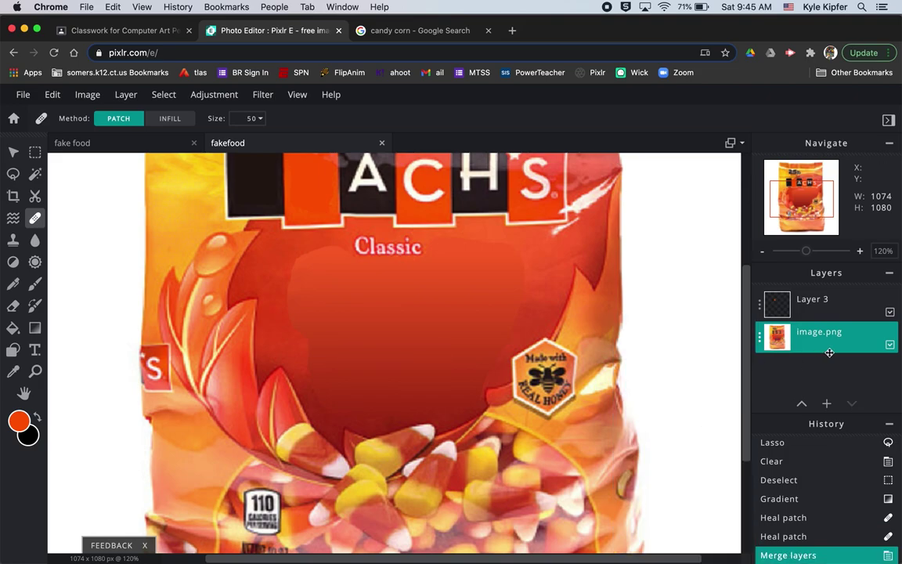
{"action": "mouse_move", "coordinate": [282, 308]}
{"action": "left_mouse_down"}
{"action": "mouse_move", "coordinate": [293, 287]}
{"action": "mouse_move", "coordinate": [307, 365]}
{"action": "mouse_move", "coordinate": [322, 378]}
{"action": "mouse_move", "coordinate": [303, 332]}
{"action": "mouse_move", "coordinate": [297, 263]}
{"action": "mouse_move", "coordinate": [318, 256]}
{"action": "mouse_move", "coordinate": [363, 270]}
{"action": "left_mouse_up"}
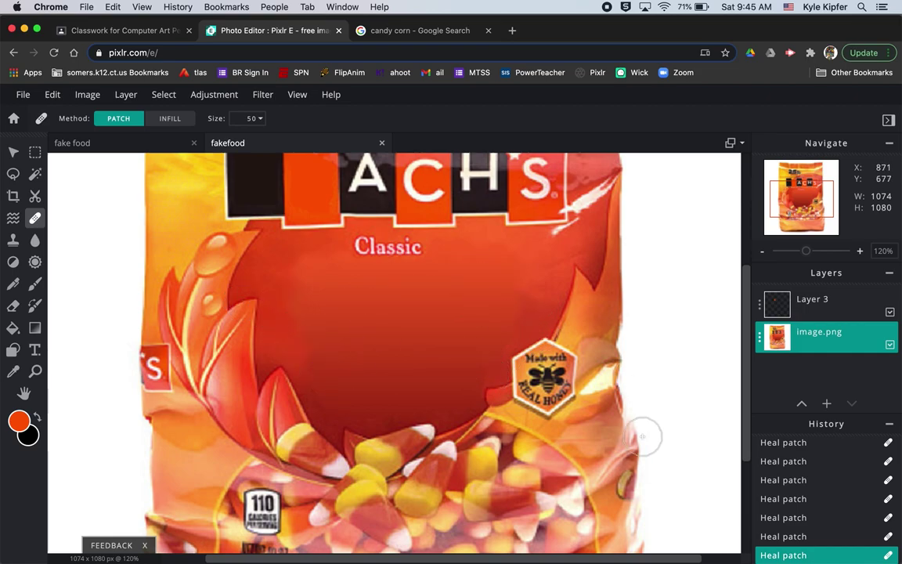
{"action": "key", "text": "z"}
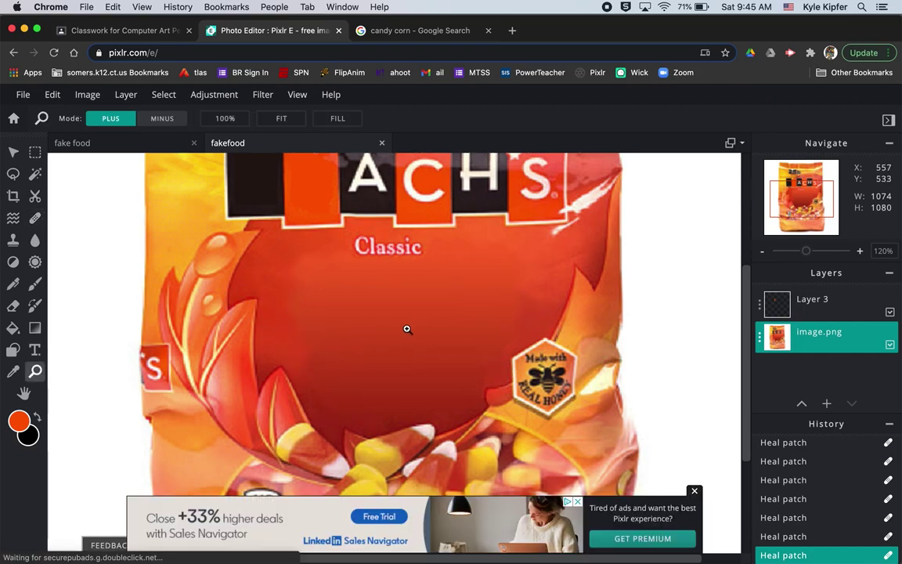
{"action": "left_click", "coordinate": [408, 329], "text": "alt"}
{"action": "left_click", "coordinate": [407, 329], "text": "alt"}
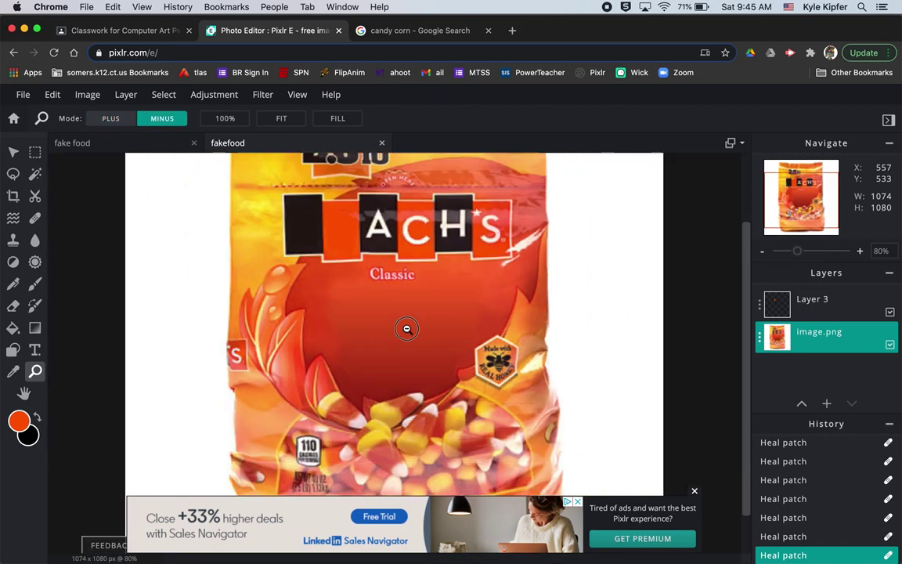
- Add a text layer over the bag's cleared red area reading "Conry Jokes" on two lines
{"action": "left_click", "coordinate": [694, 492]}
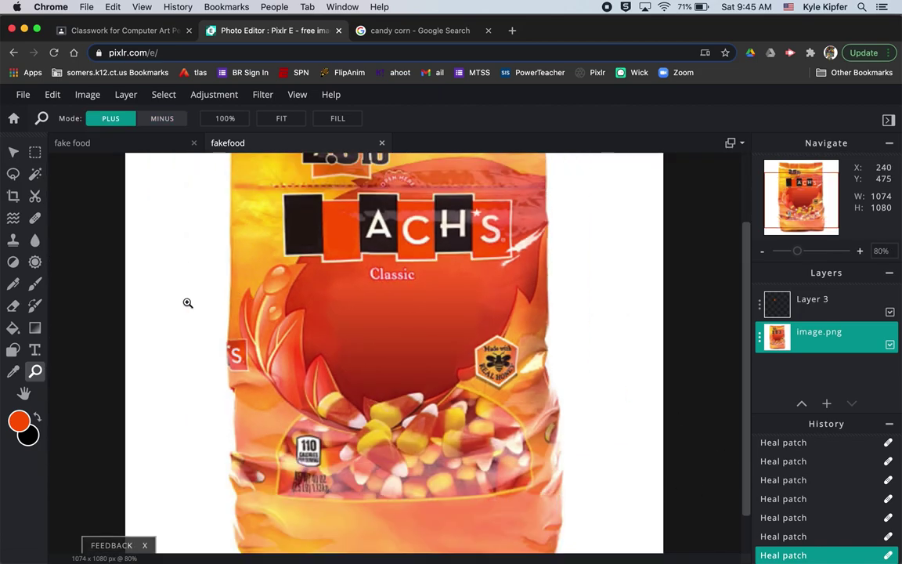
{"action": "left_click", "coordinate": [35, 353]}
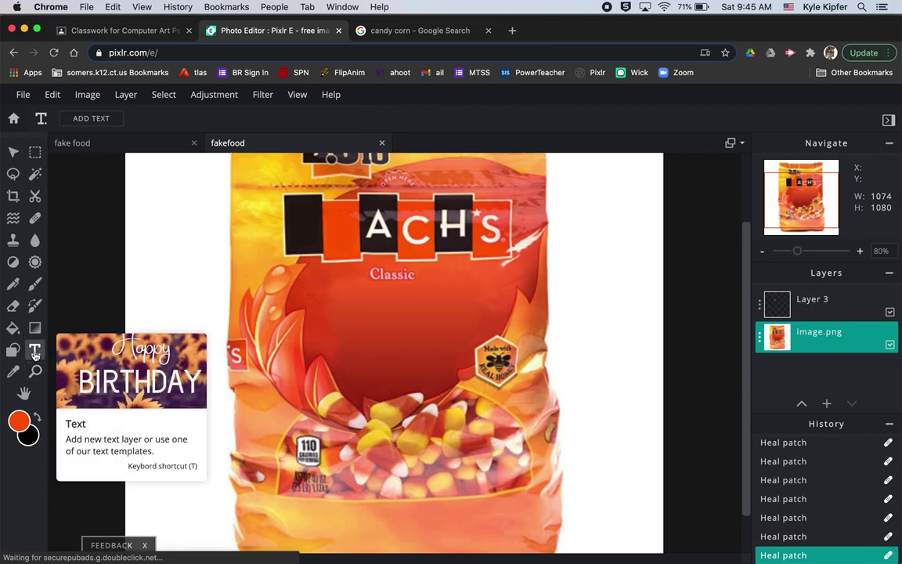
{"action": "left_click", "coordinate": [387, 326]}
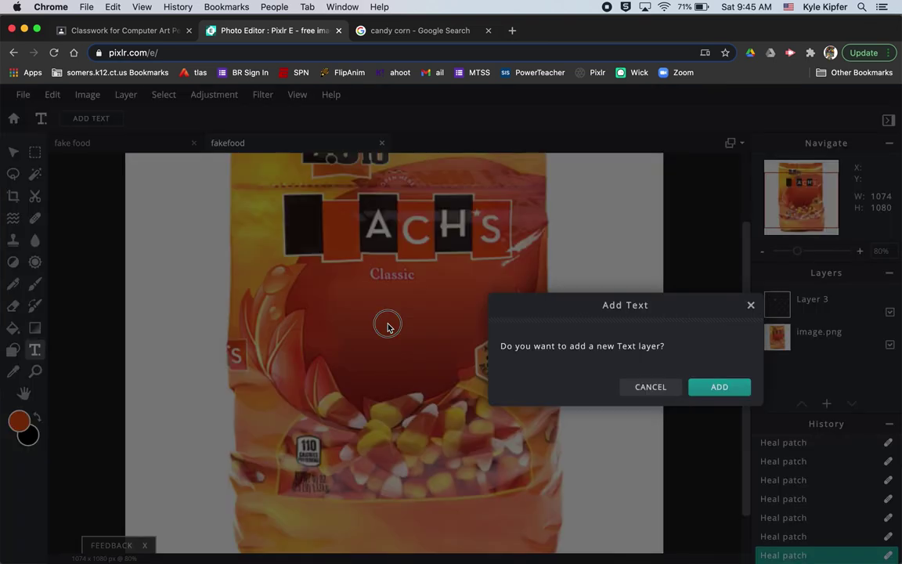
{"action": "left_click", "coordinate": [719, 388]}
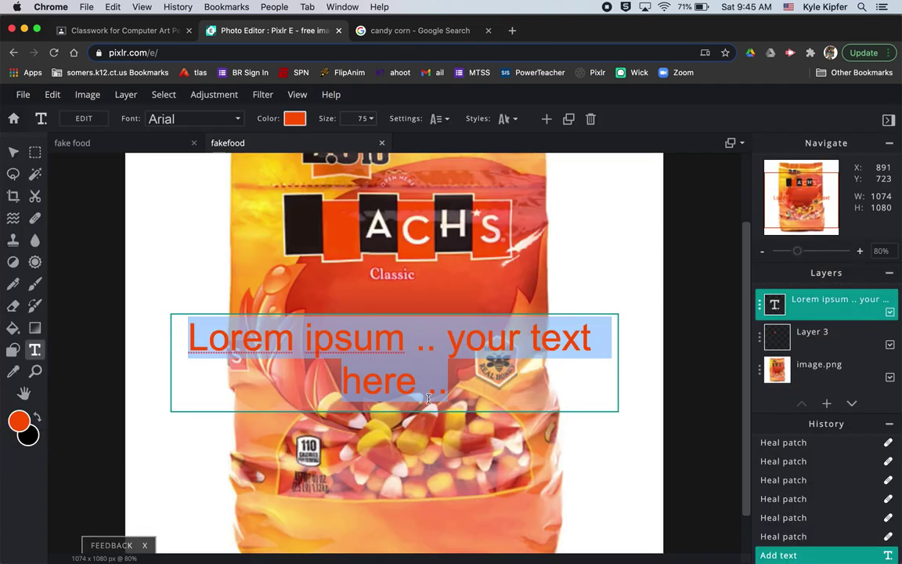
{"action": "type", "text": "C"}
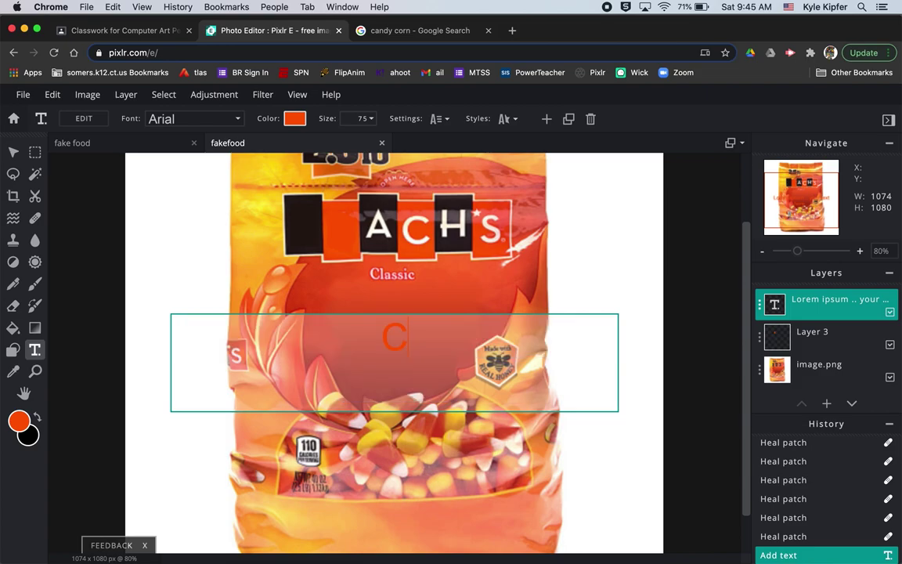
{"action": "type", "text": "onry"}
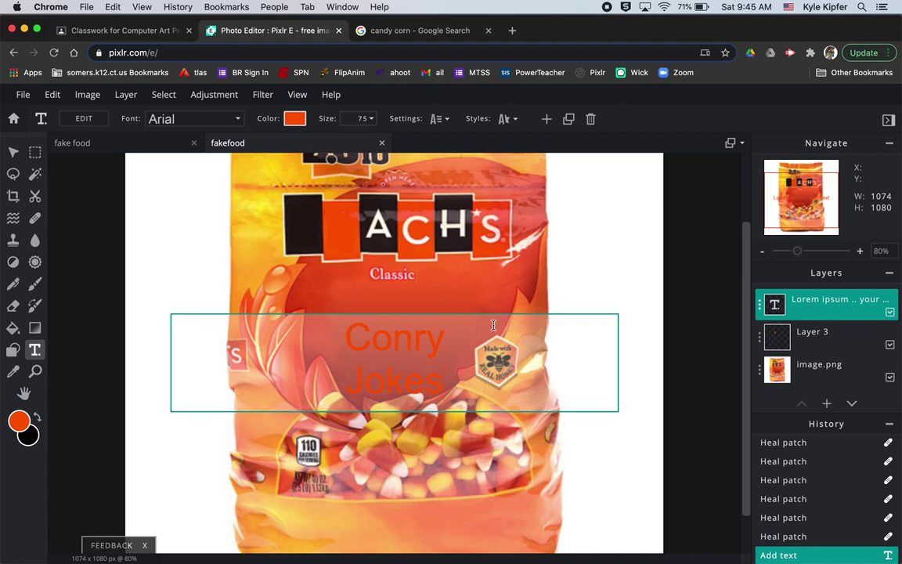
- Change the colour of the two-line text to white
{"action": "left_click_drag", "start_coordinate": [442, 383], "coordinate": [339, 323]}
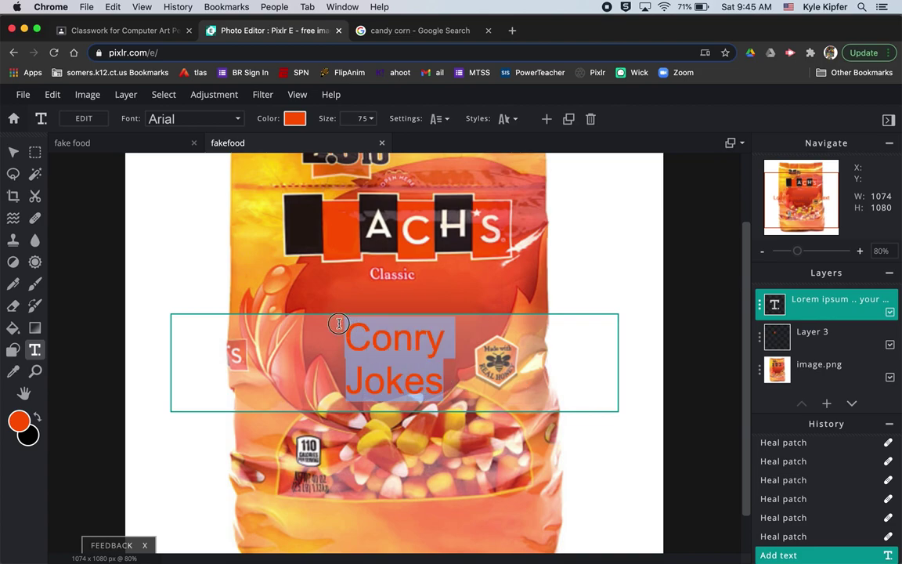
{"action": "left_click", "coordinate": [296, 118]}
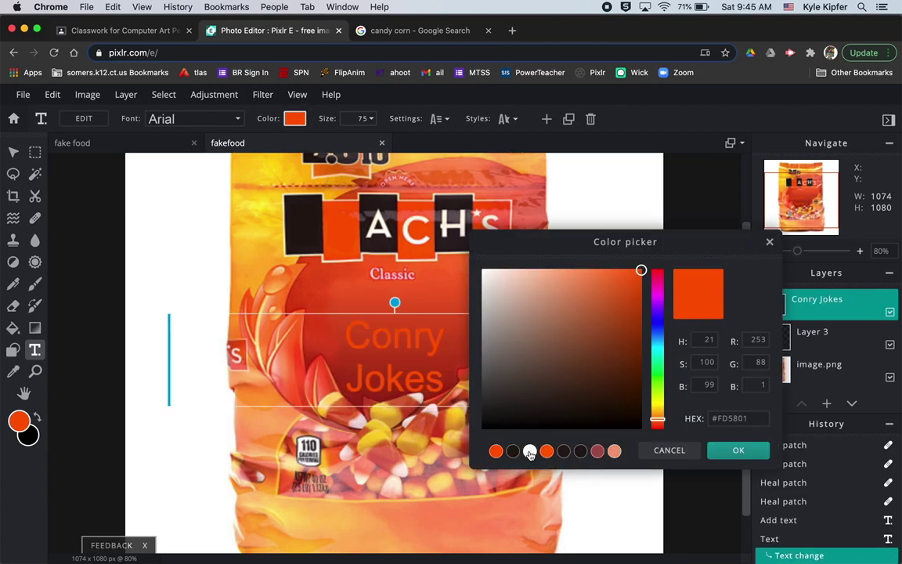
{"action": "left_click", "coordinate": [530, 452]}
{"action": "left_click", "coordinate": [737, 452]}
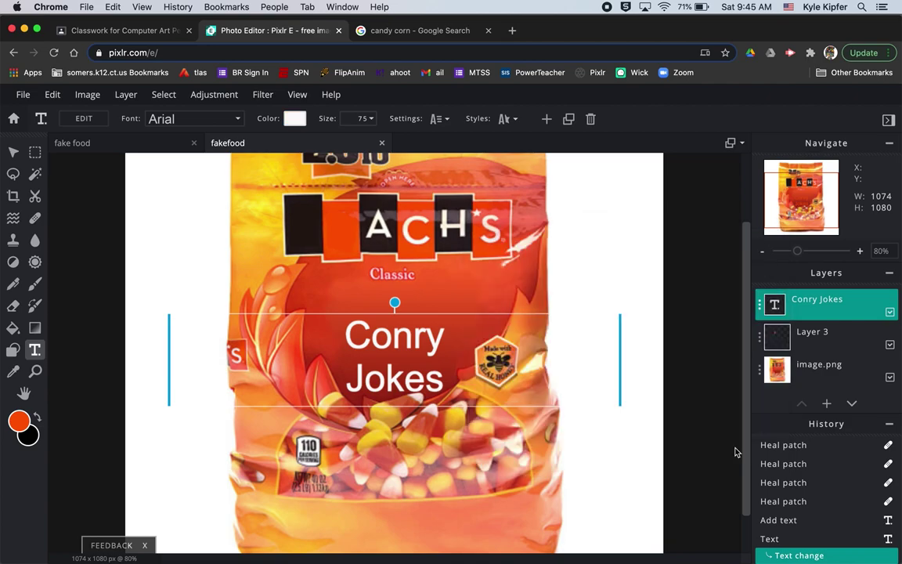
- Correct the spelling of the text's first word to "Corny"
{"action": "double_click", "coordinate": [424, 342]}
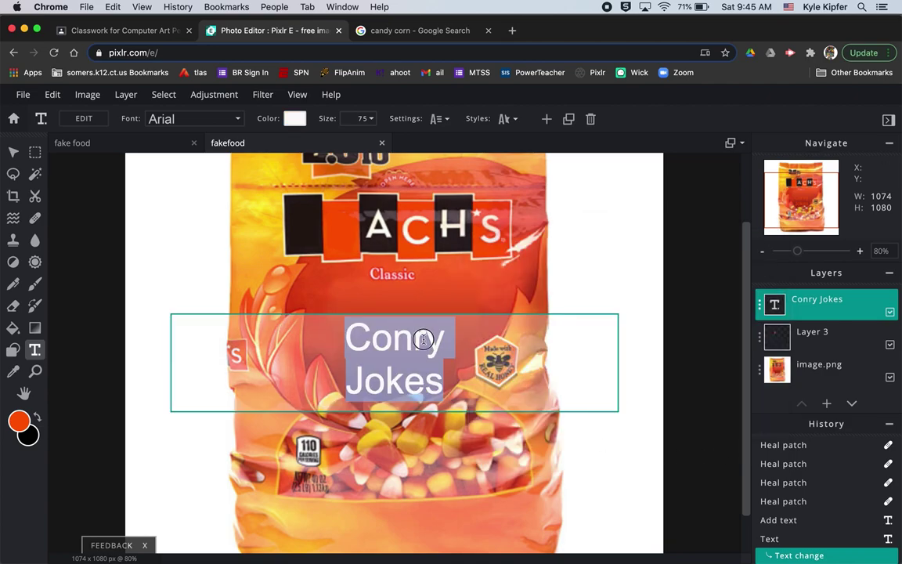
{"action": "left_click", "coordinate": [424, 339]}
{"action": "key", "text": "BackSpace"}
{"action": "key", "text": "BackSpace"}
{"action": "type", "text": "rn"}
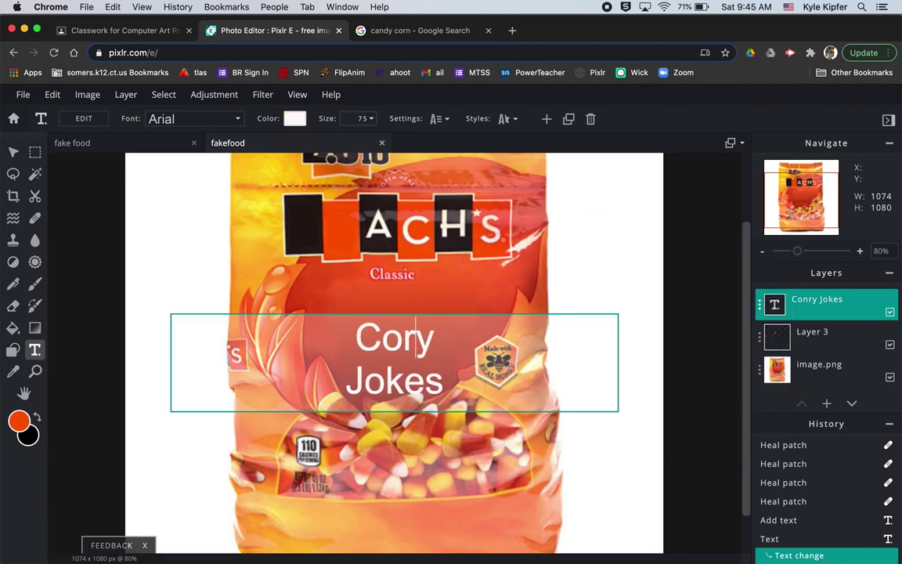
{"action": "left_click", "coordinate": [447, 391]}
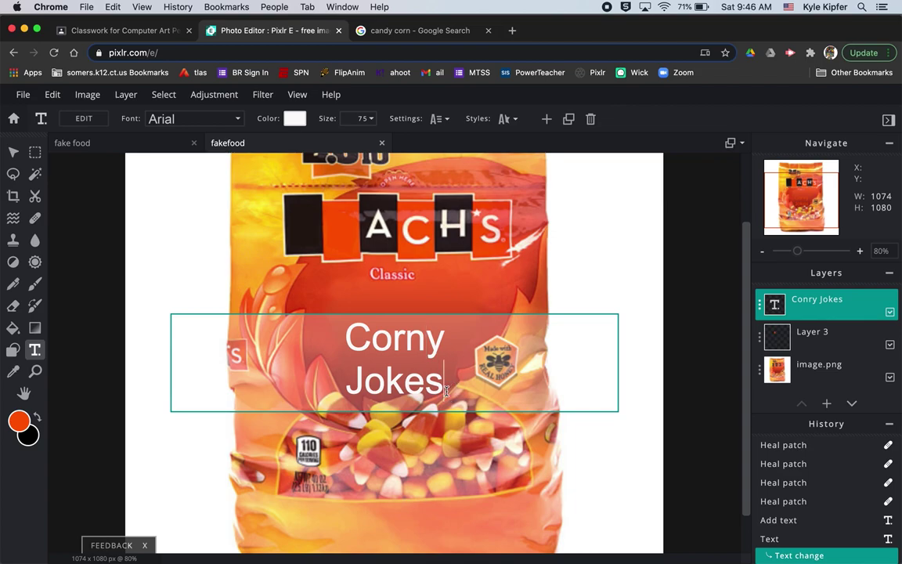
- Narrow the "Corny Jokes" text box to about 220 px and centre it on the red area below "Classic"
{"action": "left_click", "coordinate": [13, 152]}
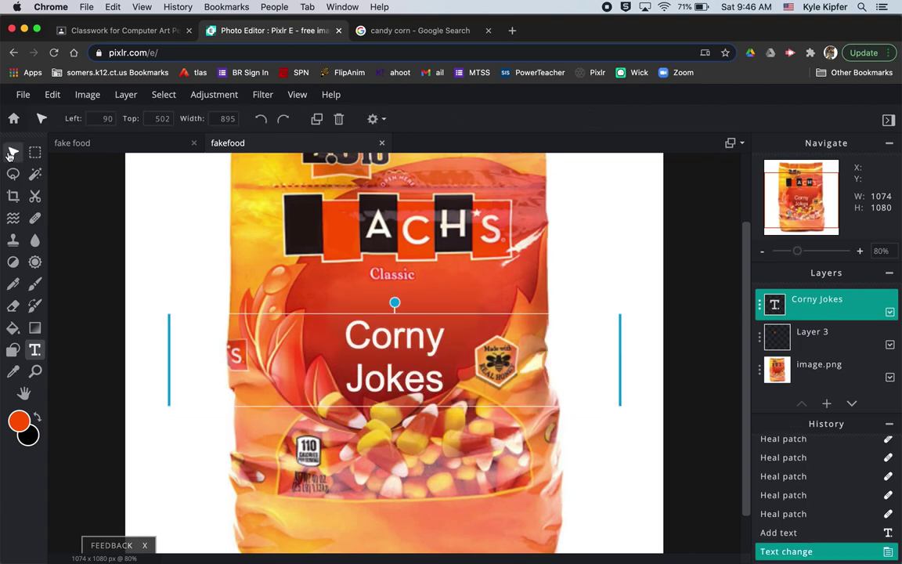
{"action": "left_click_drag", "start_coordinate": [169, 397], "coordinate": [523, 382]}
{"action": "left_click_drag", "start_coordinate": [540, 345], "coordinate": [322, 349]}
{"action": "left_click_drag", "start_coordinate": [376, 362], "coordinate": [399, 363]}
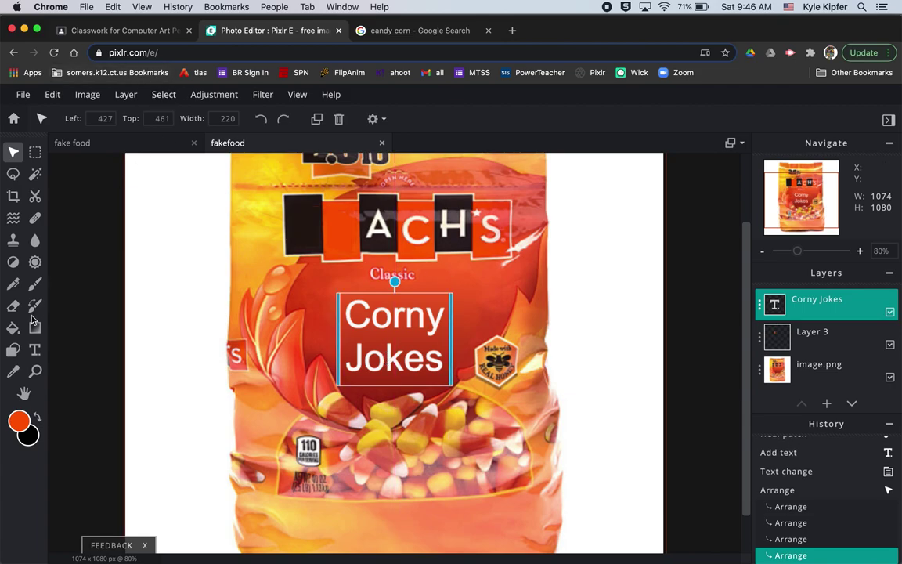
- Check the original bag's lettering in the candy corn image search and set the "Corny Jokes" font to GAME ON
{"action": "left_click", "coordinate": [35, 349]}
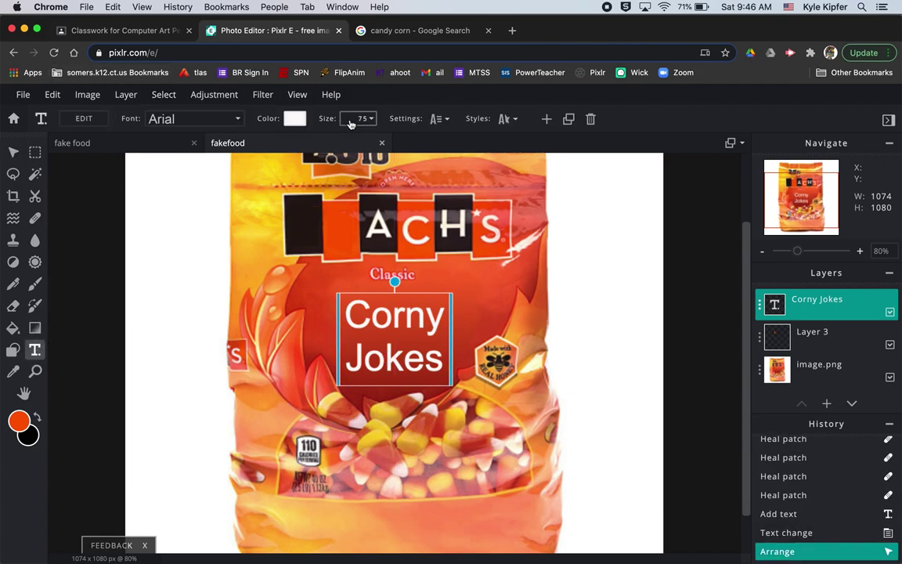
{"action": "left_click", "coordinate": [387, 31]}
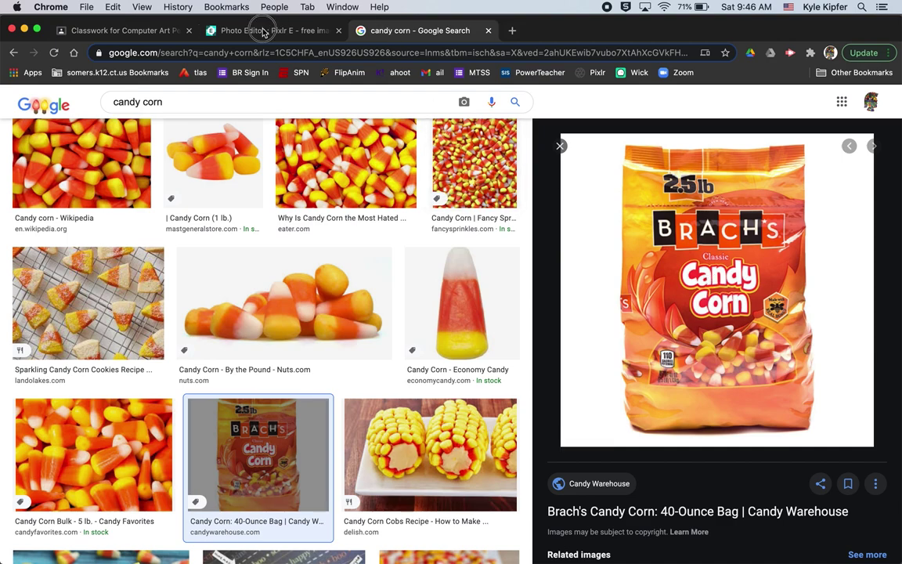
{"action": "left_click", "coordinate": [239, 31]}
{"action": "left_click", "coordinate": [239, 120]}
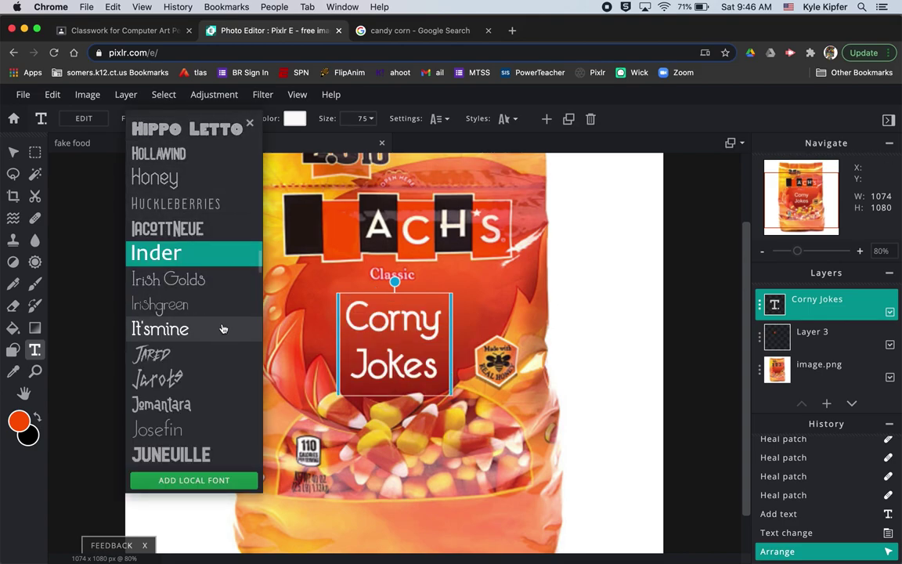
{"action": "scroll", "coordinate": [223, 329], "scroll_direction": "up", "scroll_amount": 8}
{"action": "scroll", "coordinate": [223, 329], "scroll_direction": "up", "scroll_amount": 8}
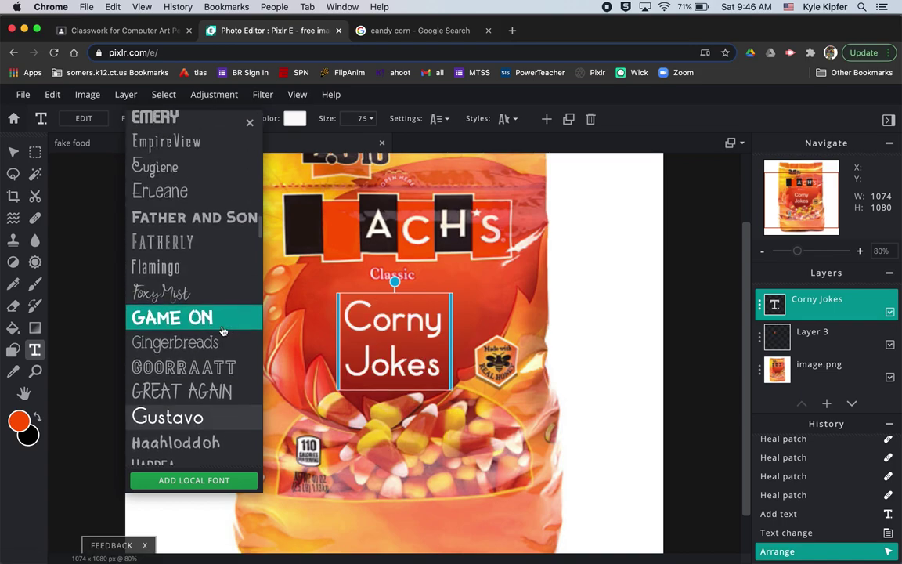
{"action": "left_click", "coordinate": [181, 325]}
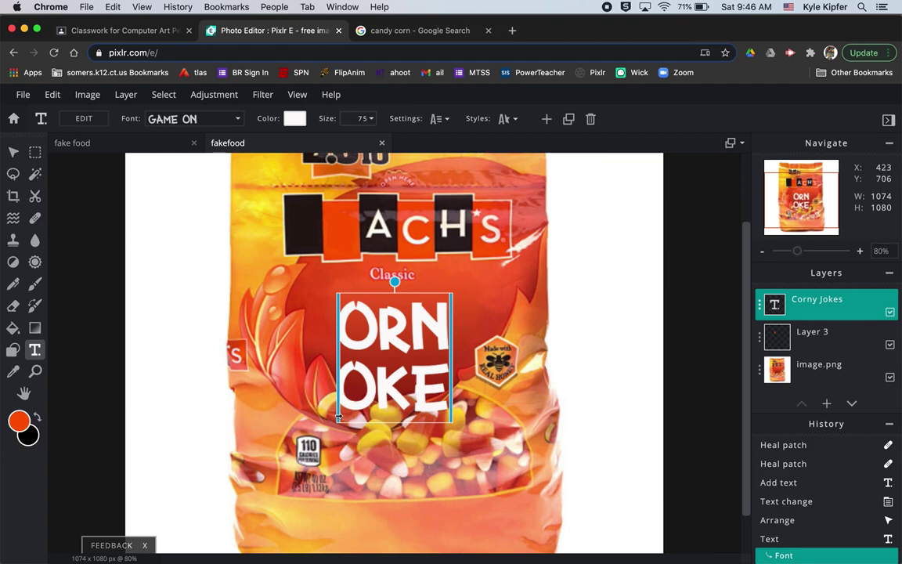
- Widen the text box until both words fit in full, and centre it between "Classic" and the candy pile
{"action": "left_click_drag", "start_coordinate": [338, 415], "coordinate": [254, 417]}
{"action": "left_click_drag", "start_coordinate": [339, 385], "coordinate": [382, 375]}
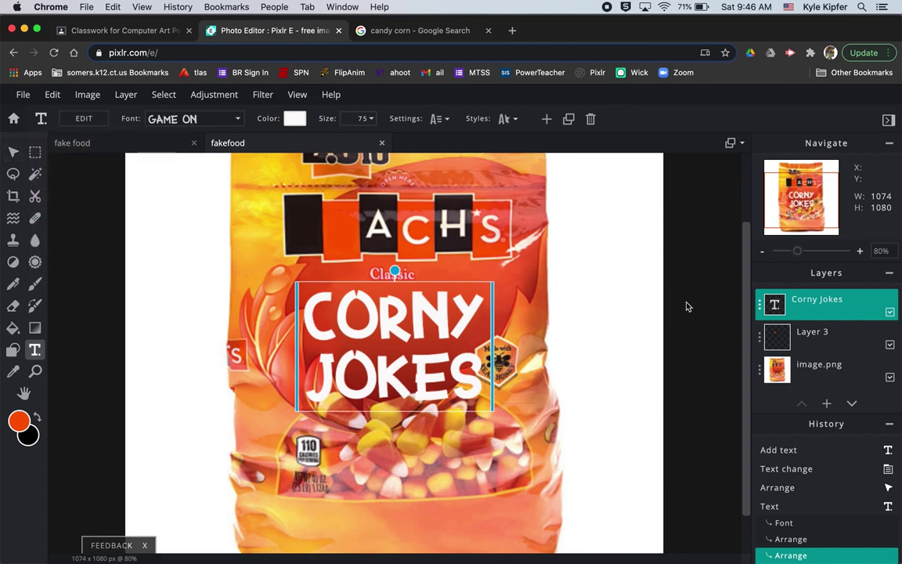
{"action": "left_click", "coordinate": [682, 335]}
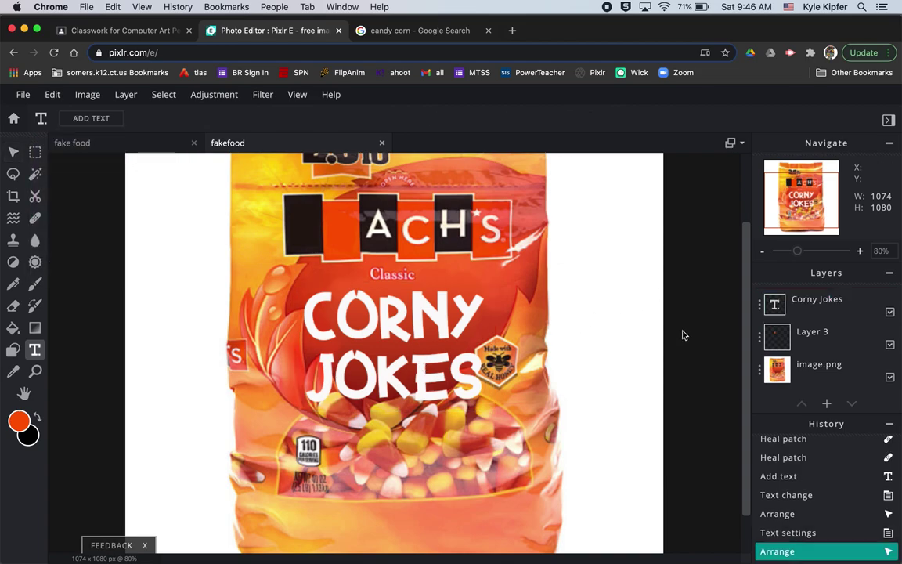
{"action": "left_click", "coordinate": [421, 312]}
{"action": "left_click_drag", "start_coordinate": [431, 312], "coordinate": [422, 312]}
- Recheck the original lettering and give "Corny Jokes" a size 3 outline in dark red #A92E14 sampled from the bag
{"action": "left_click", "coordinate": [423, 31]}
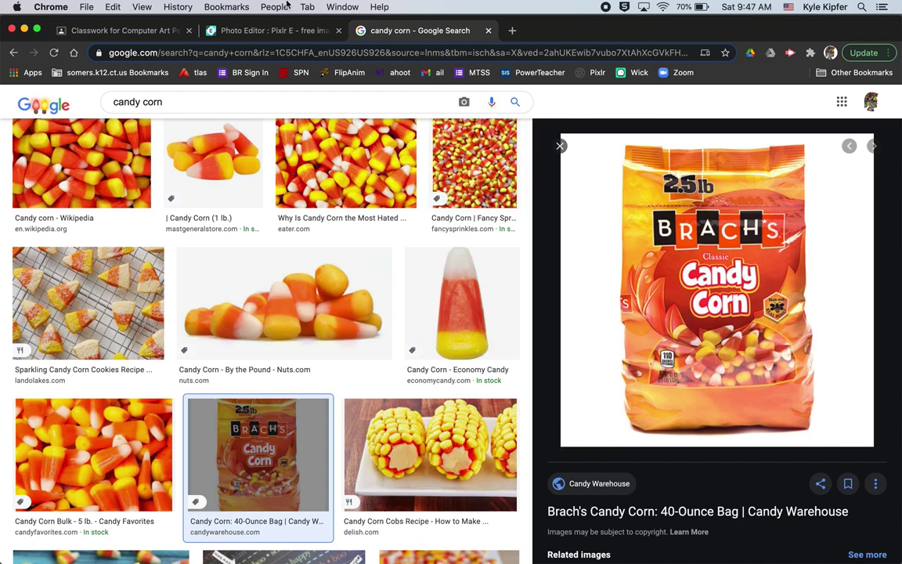
{"action": "left_click", "coordinate": [277, 33]}
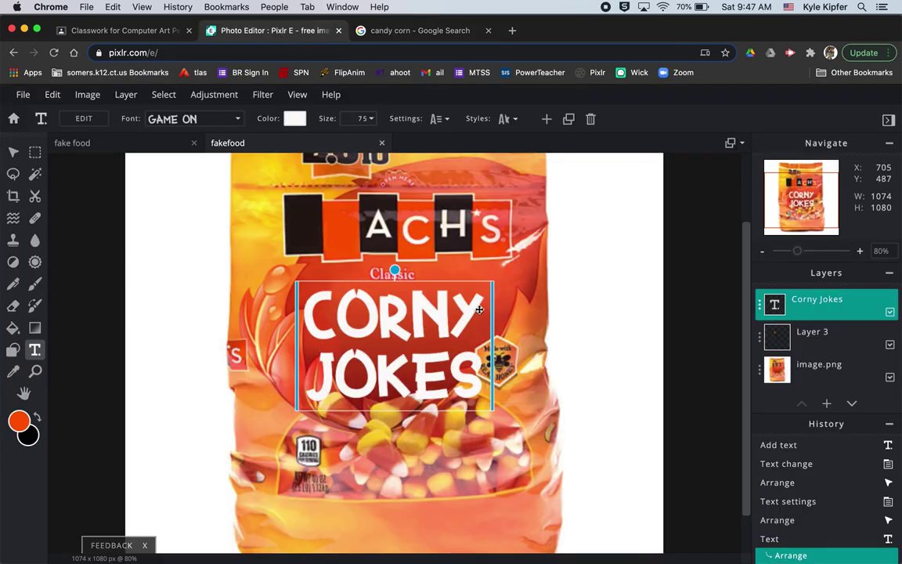
{"action": "left_click", "coordinate": [510, 119]}
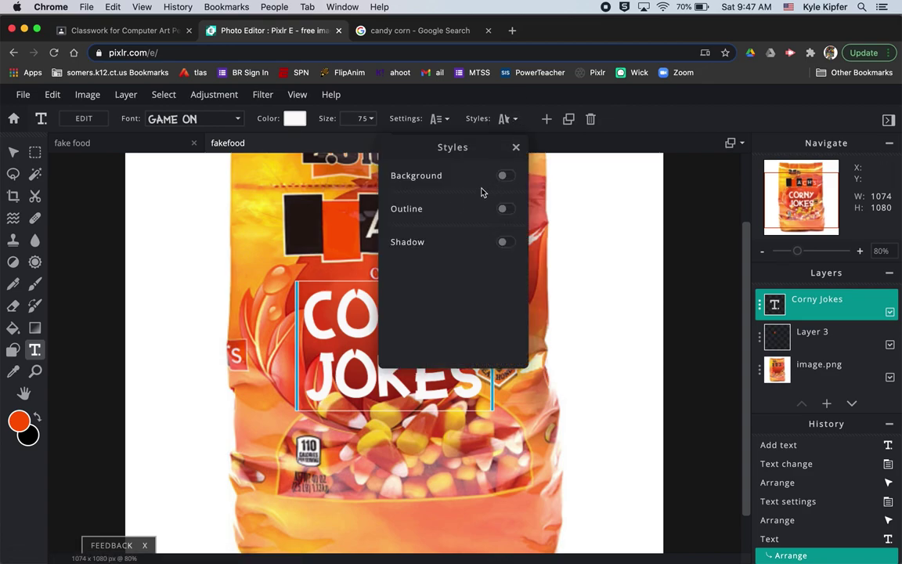
{"action": "left_click", "coordinate": [506, 209]}
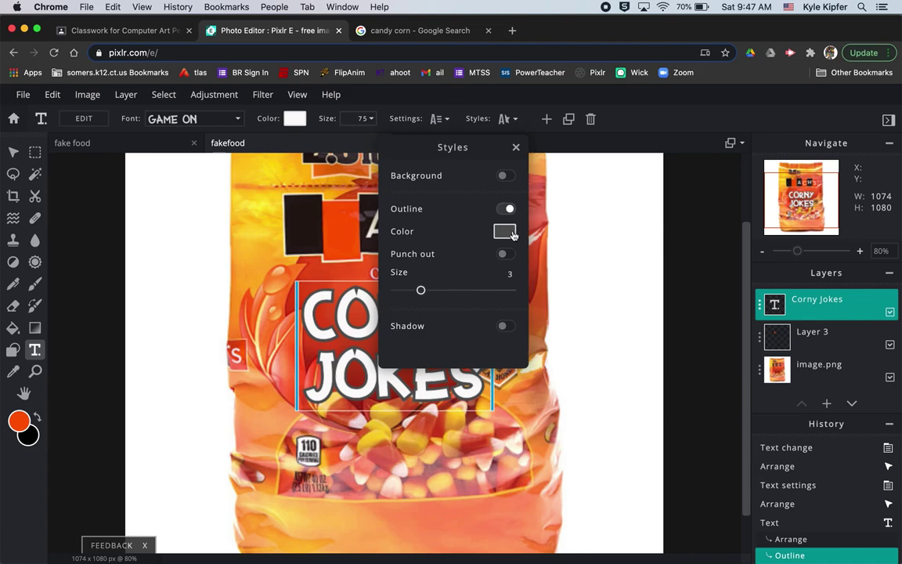
{"action": "left_click", "coordinate": [506, 232]}
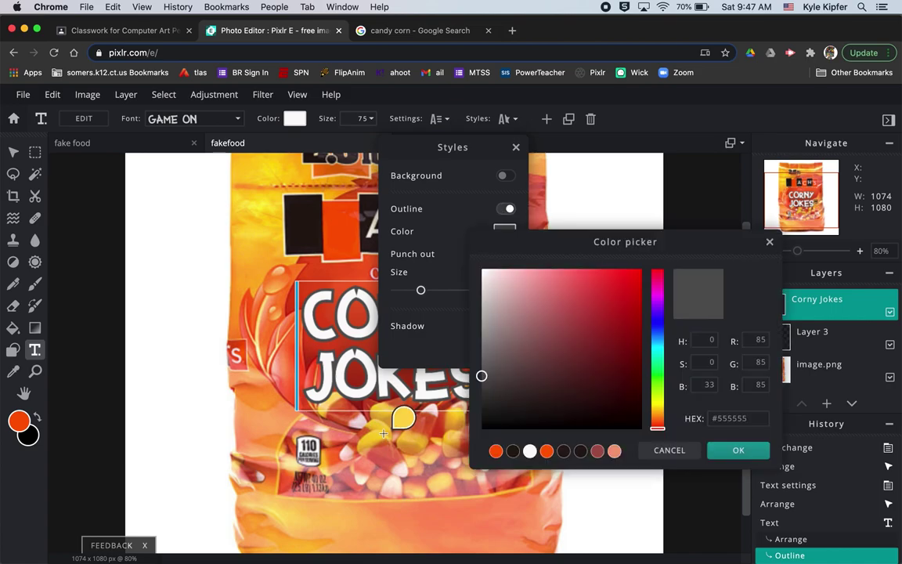
{"action": "left_click", "coordinate": [359, 381]}
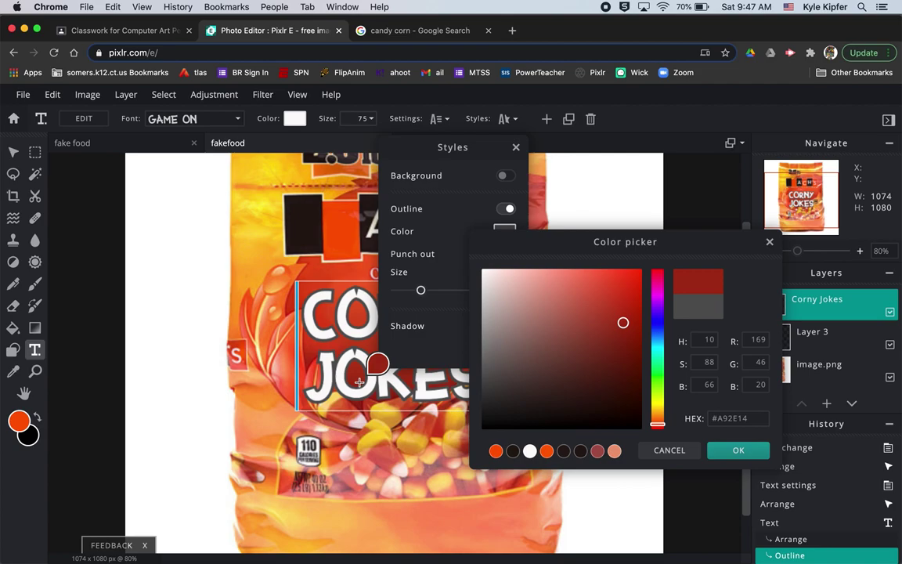
{"action": "left_click", "coordinate": [739, 451]}
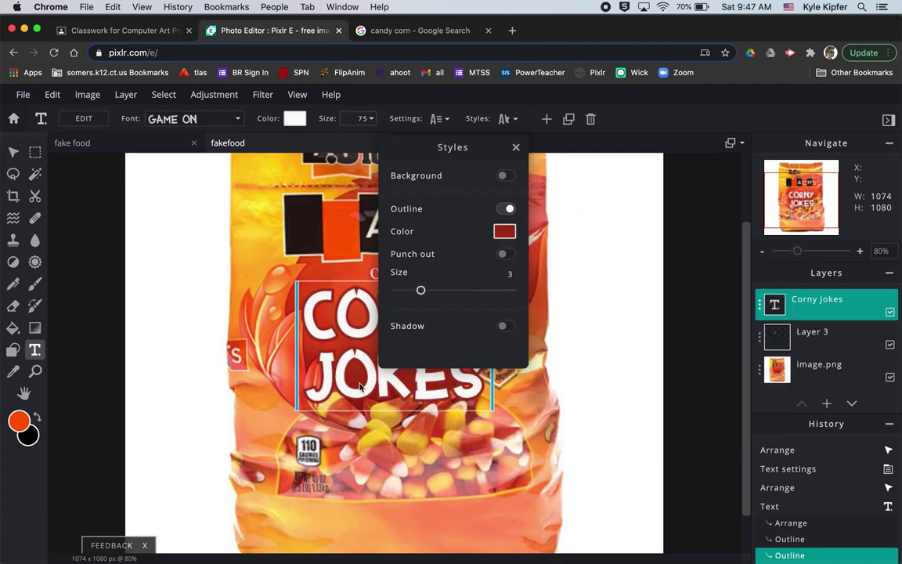
- Try #86230E as the text outline colour and settle on #9C2107
{"action": "left_click", "coordinate": [505, 233]}
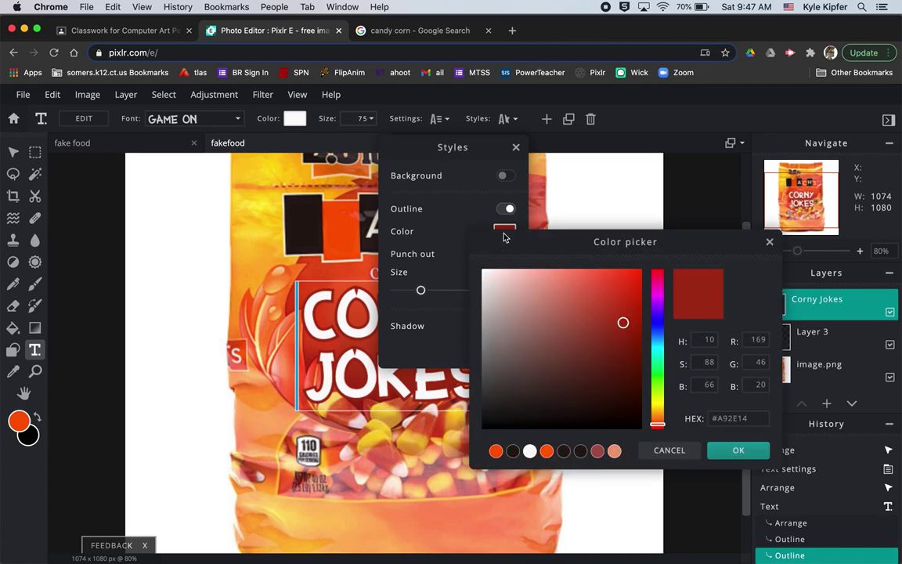
{"action": "left_click", "coordinate": [624, 346]}
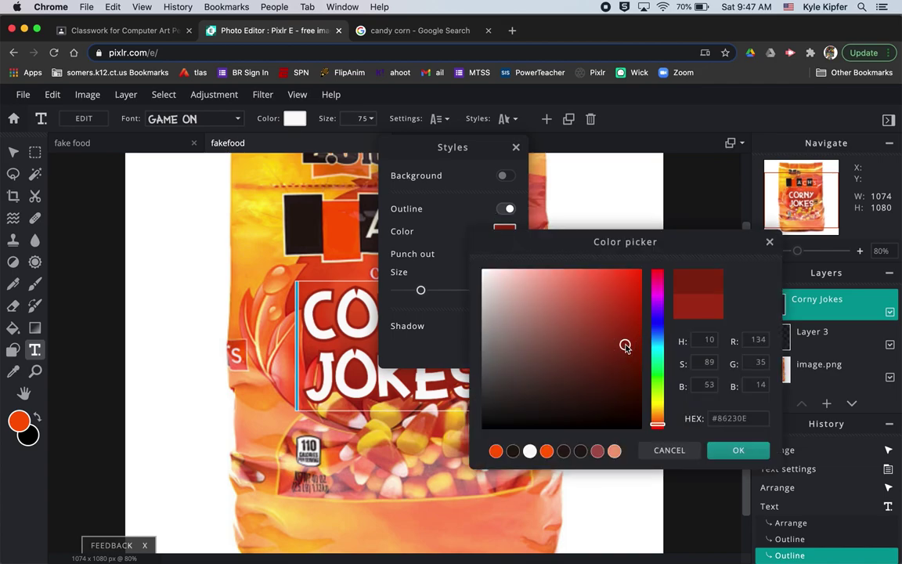
{"action": "left_click", "coordinate": [748, 454]}
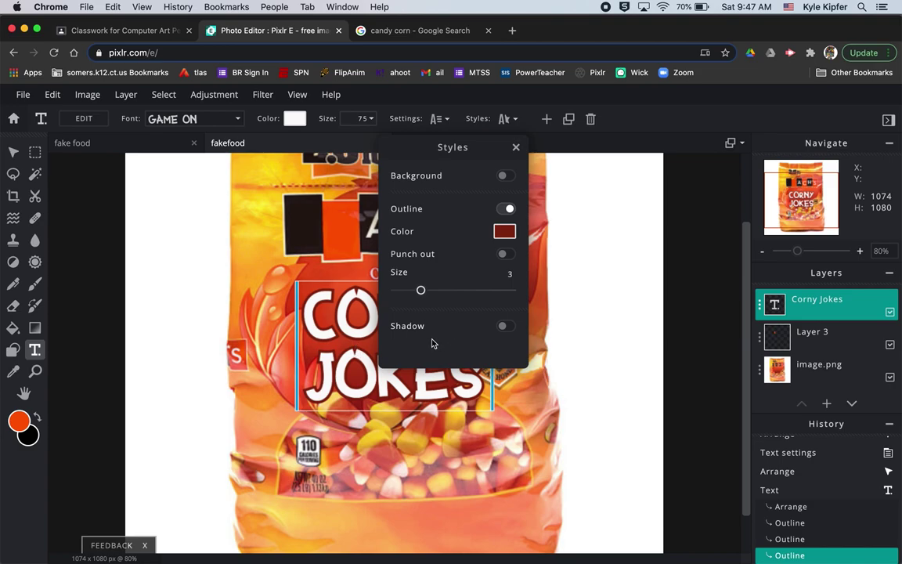
{"action": "left_click", "coordinate": [506, 234]}
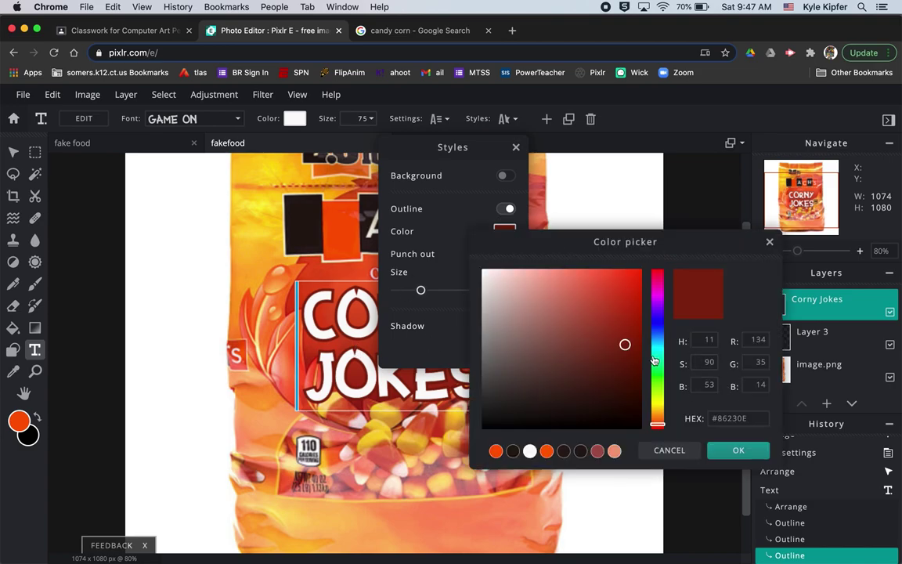
{"action": "left_click", "coordinate": [636, 330]}
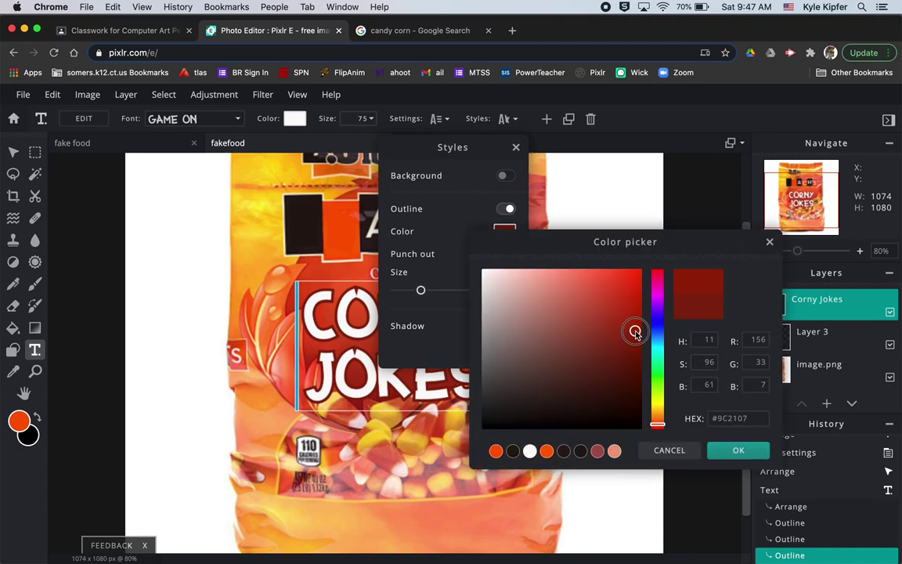
{"action": "left_click", "coordinate": [739, 451]}
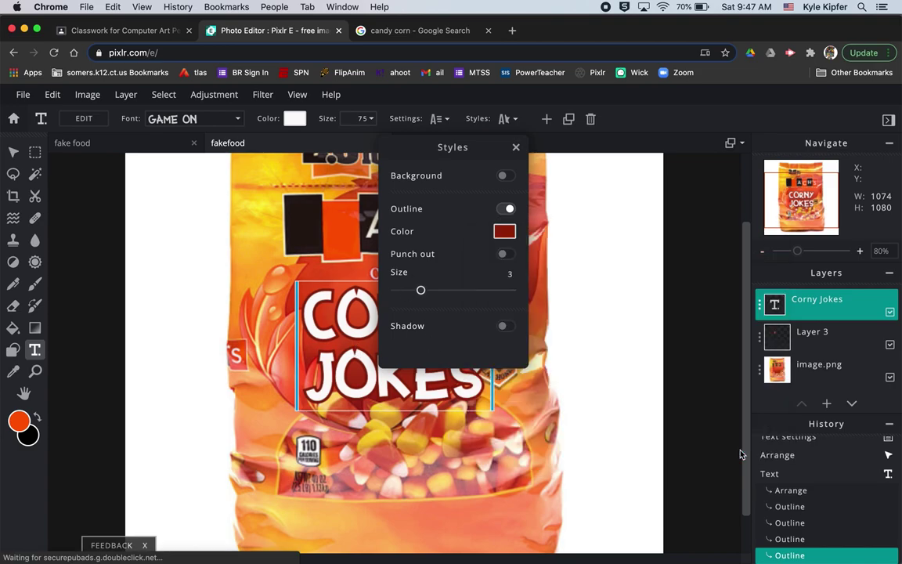
{"action": "left_click", "coordinate": [516, 147]}
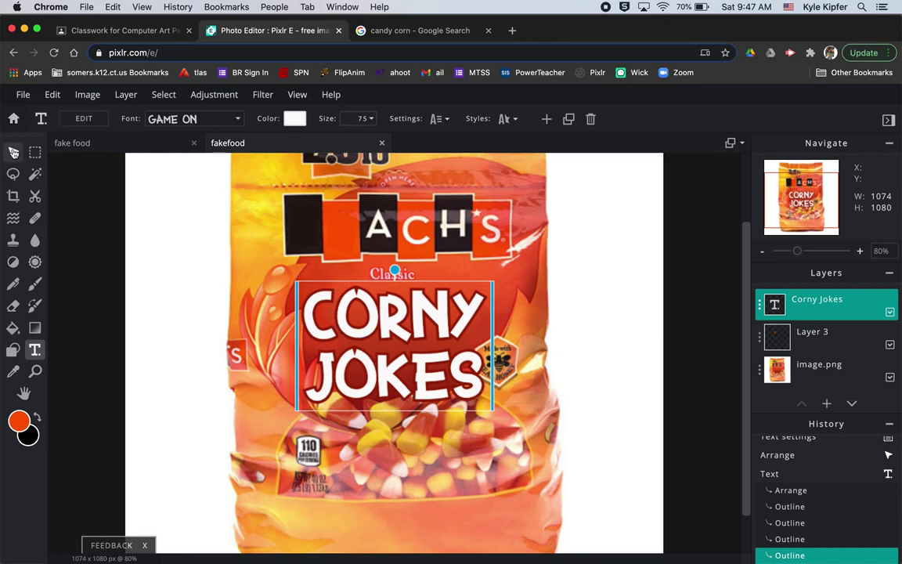
- Rasterize the "Corny Jokes" text, scale it down to about 321 by 217 px, and re-centre it under "Classic"
{"action": "left_click", "coordinate": [13, 153]}
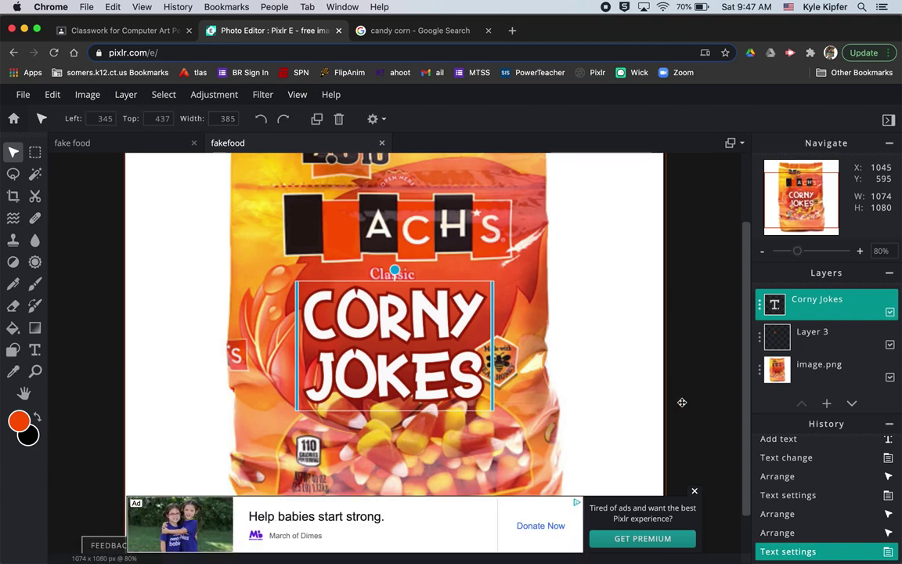
{"action": "left_click", "coordinate": [694, 491]}
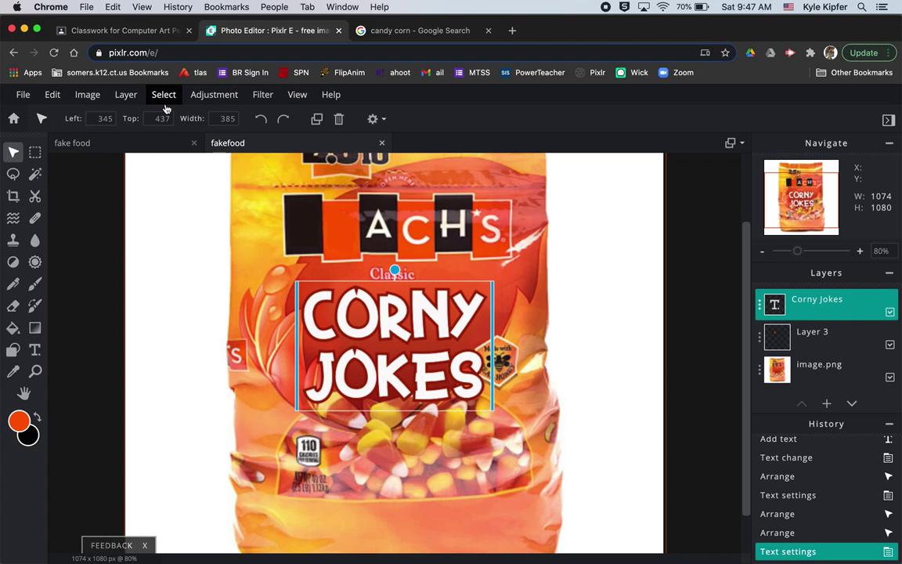
{"action": "left_click", "coordinate": [128, 97]}
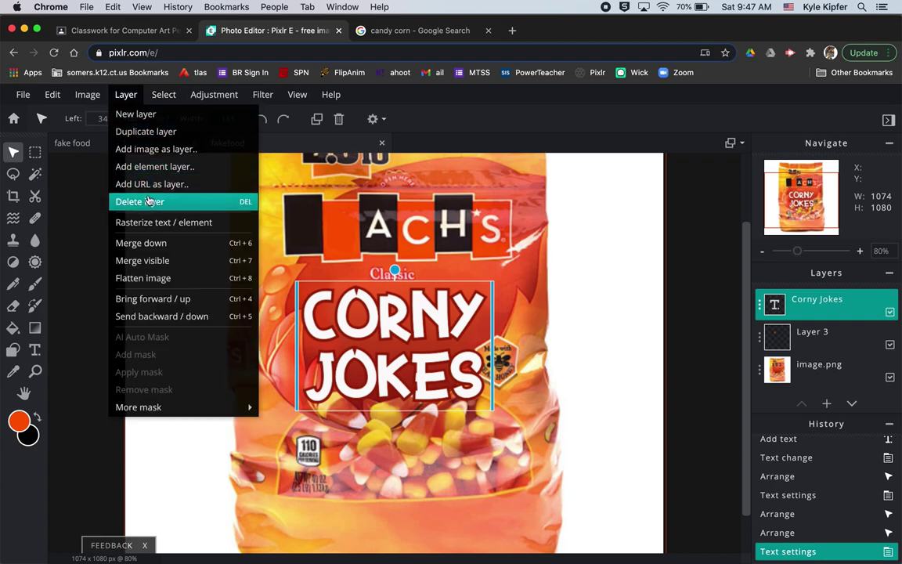
{"action": "left_click", "coordinate": [155, 223]}
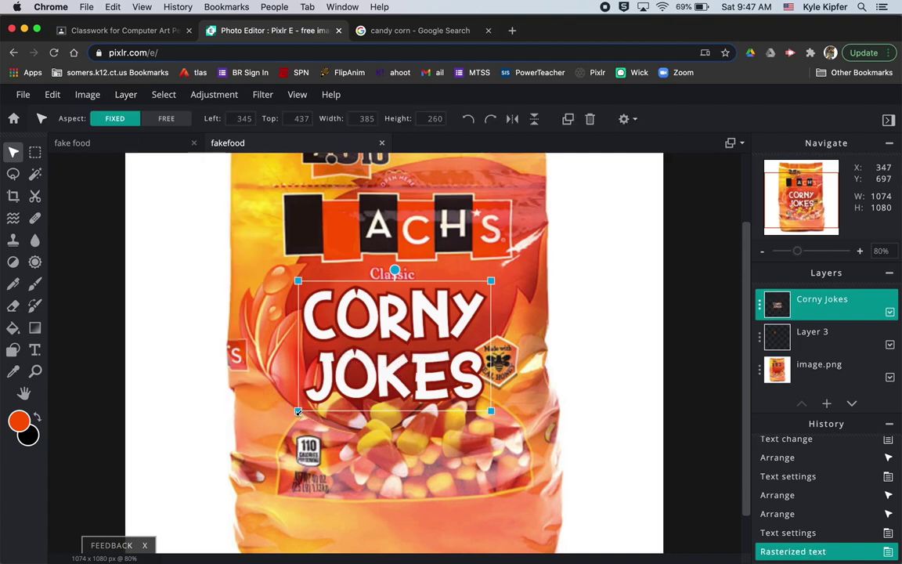
{"action": "left_click_drag", "start_coordinate": [298, 411], "coordinate": [329, 389]}
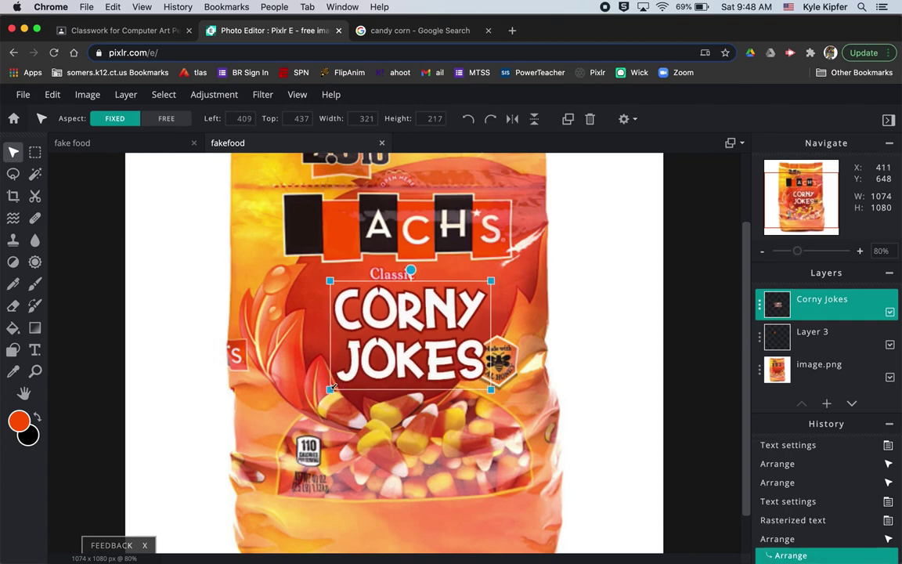
{"action": "mouse_move", "coordinate": [433, 308]}
{"action": "left_mouse_down"}
{"action": "mouse_move", "coordinate": [418, 315]}
{"action": "mouse_move", "coordinate": [422, 310]}
{"action": "left_mouse_up"}
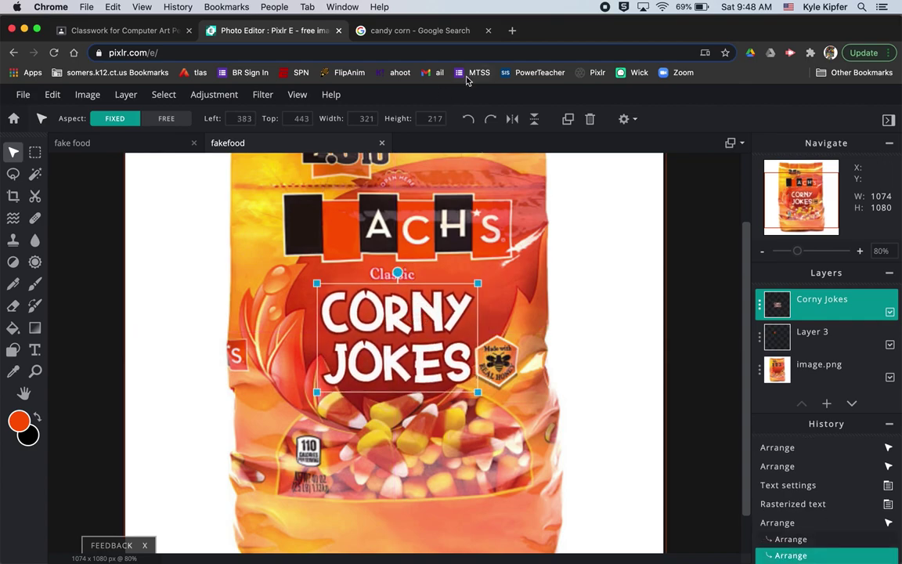
- Add a 5 px outer glow in yellow #FED442 sampled from the bag, and shrink "Corny Jokes" to about 302 by 204 px, centred under "Classic"
{"action": "left_click", "coordinate": [261, 95]}
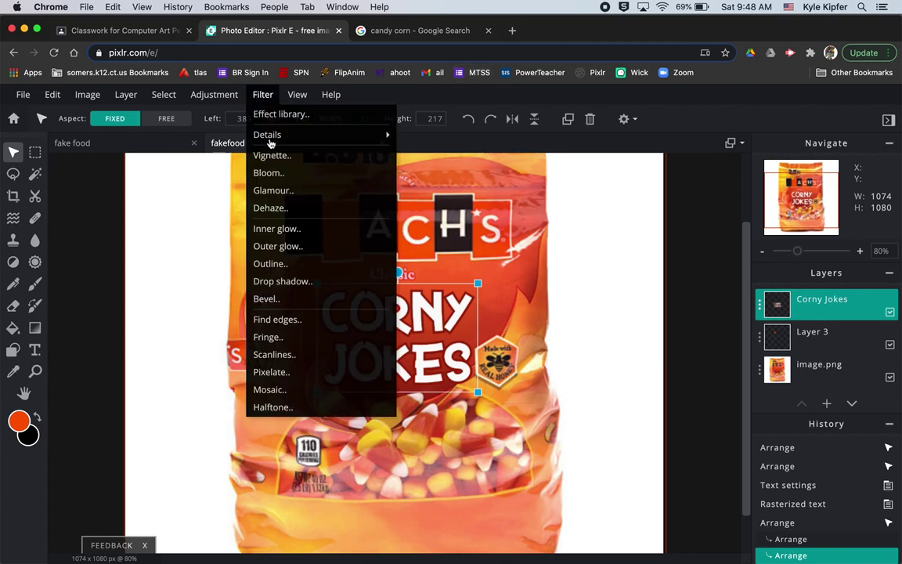
{"action": "left_click", "coordinate": [297, 246]}
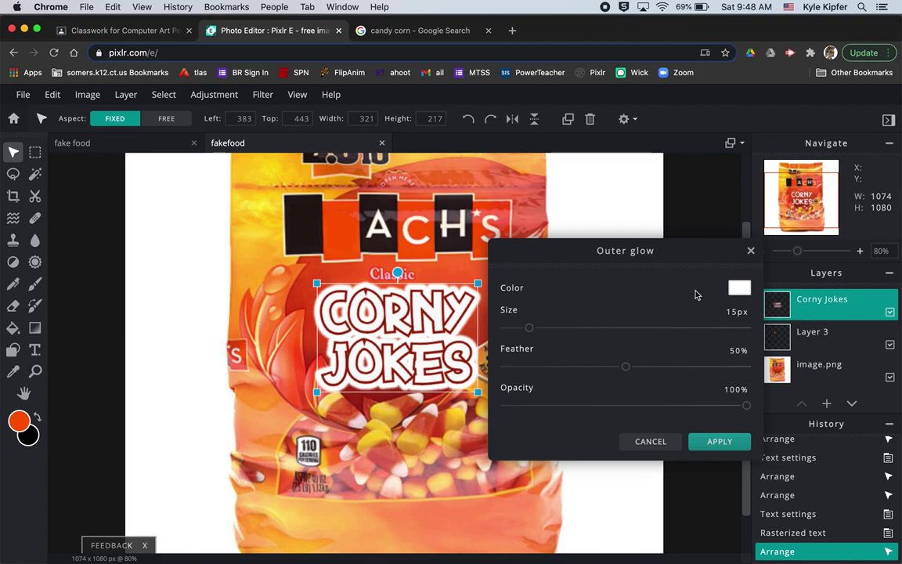
{"action": "left_click", "coordinate": [738, 289]}
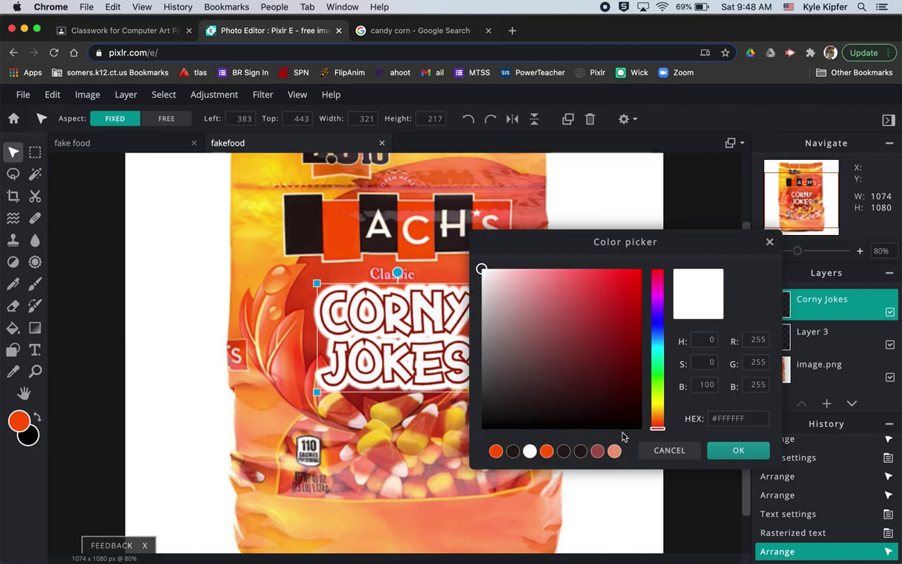
{"action": "left_click", "coordinate": [246, 232]}
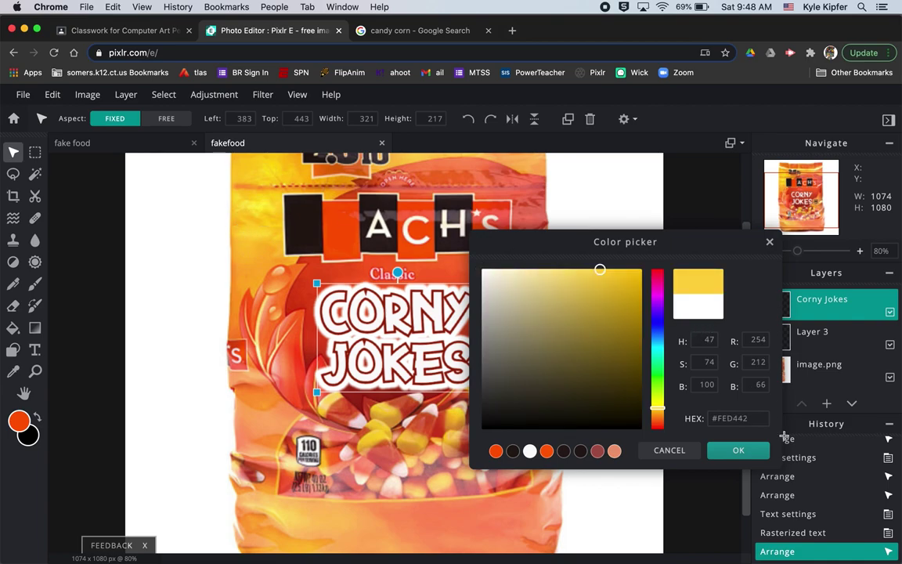
{"action": "left_click", "coordinate": [739, 449]}
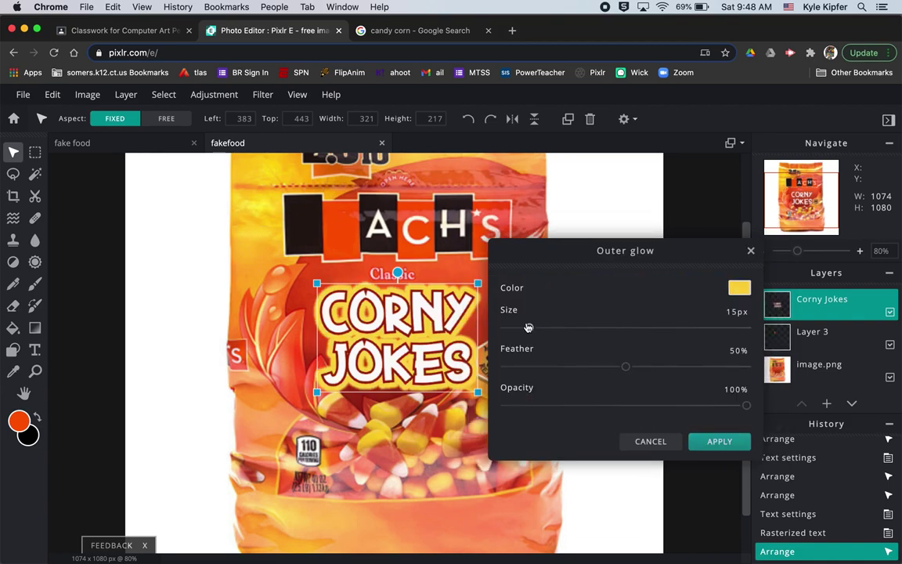
{"action": "left_click_drag", "start_coordinate": [530, 329], "coordinate": [514, 327]}
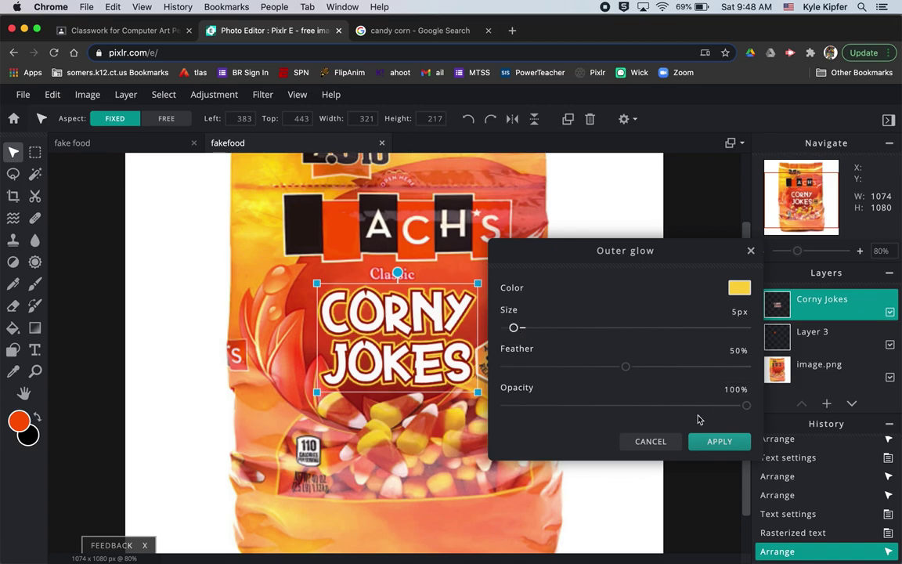
{"action": "mouse_move", "coordinate": [626, 368]}
{"action": "left_mouse_down"}
{"action": "mouse_move", "coordinate": [747, 367]}
{"action": "mouse_move", "coordinate": [627, 367]}
{"action": "left_mouse_up"}
{"action": "left_click", "coordinate": [717, 443]}
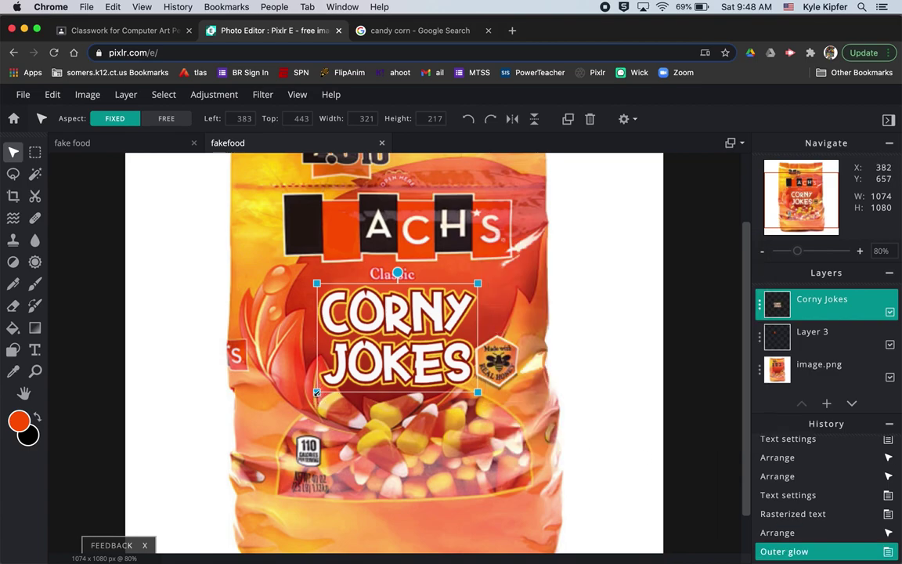
{"action": "left_click_drag", "start_coordinate": [316, 393], "coordinate": [326, 385]}
{"action": "left_click_drag", "start_coordinate": [415, 324], "coordinate": [409, 325]}
- Give "Corny Jokes" a black drop shadow offset to the left and 7 px down, nudge the lettering into position, and deselect its layer
{"action": "left_click", "coordinate": [257, 96]}
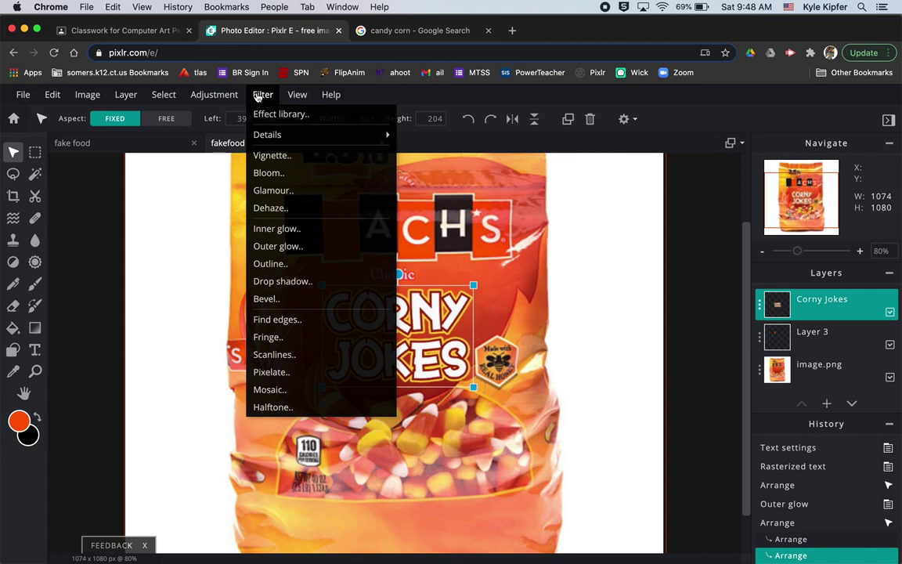
{"action": "left_click", "coordinate": [290, 283]}
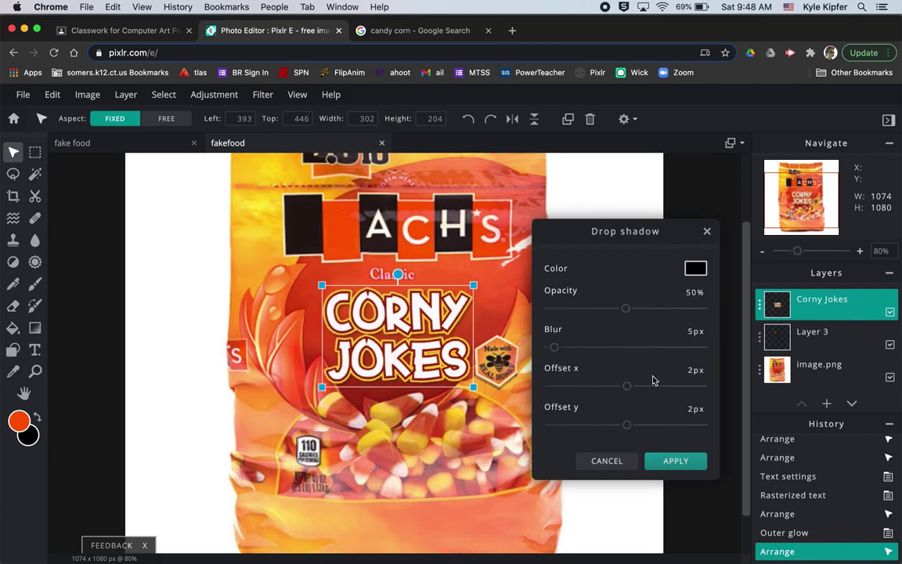
{"action": "left_click_drag", "start_coordinate": [627, 387], "coordinate": [617, 387]}
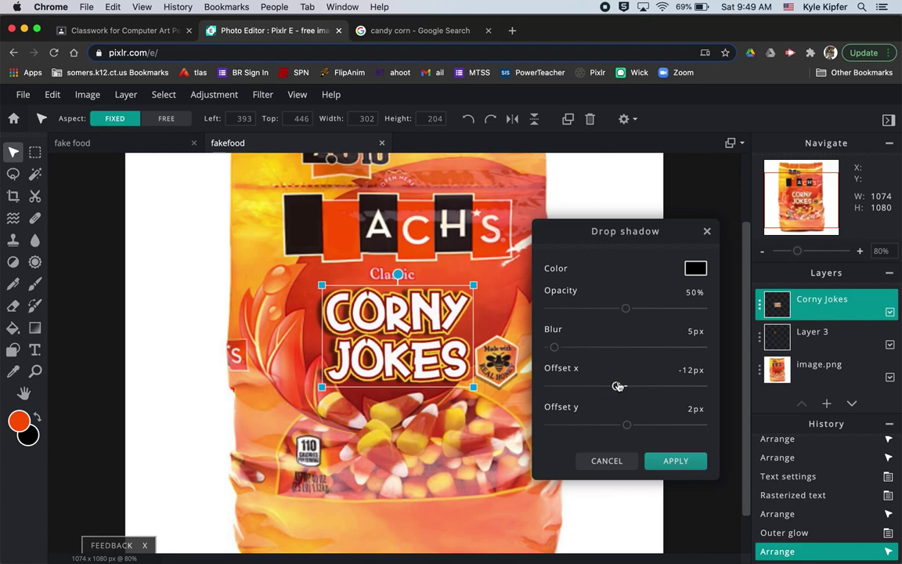
{"action": "left_click_drag", "start_coordinate": [626, 428], "coordinate": [632, 429]}
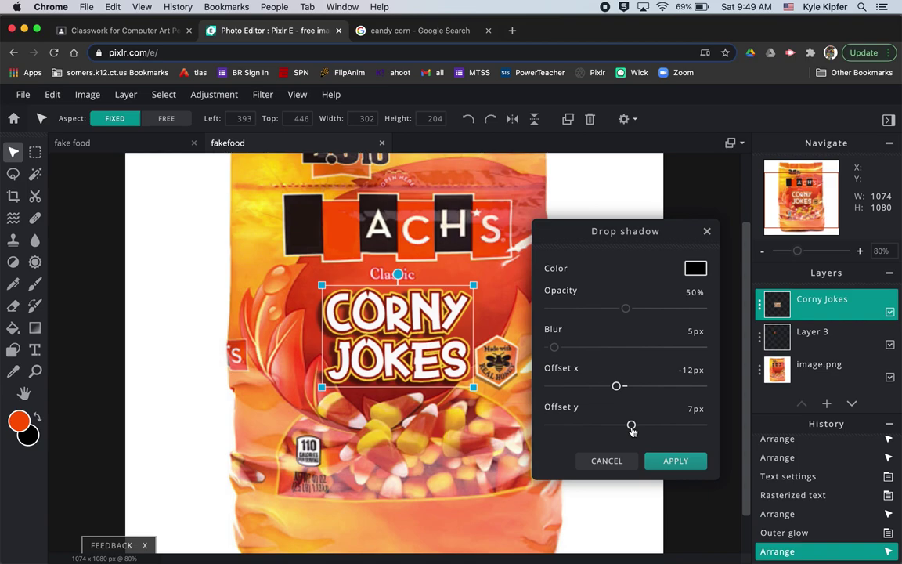
{"action": "left_click_drag", "start_coordinate": [617, 387], "coordinate": [618, 386]}
{"action": "left_click", "coordinate": [686, 461]}
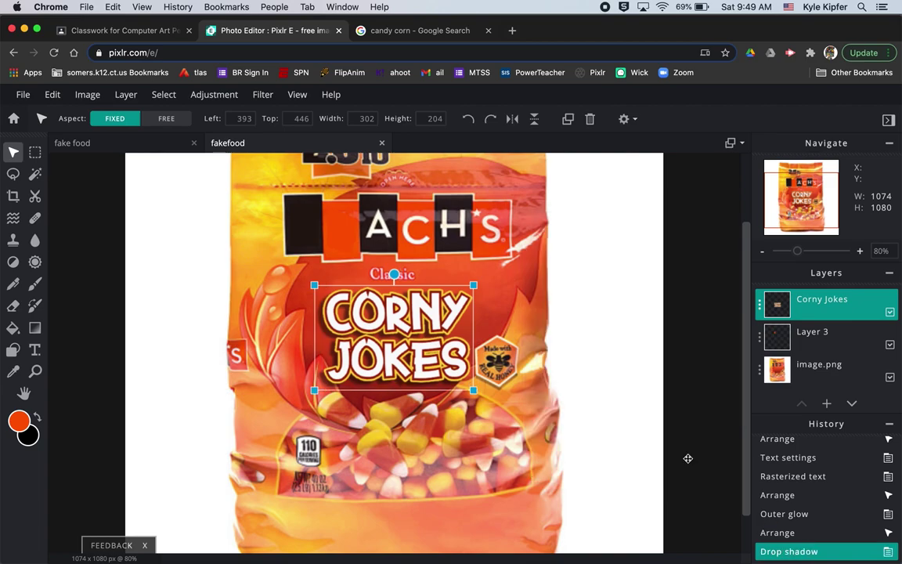
{"action": "left_click_drag", "start_coordinate": [398, 354], "coordinate": [407, 352]}
{"action": "left_click", "coordinate": [681, 327]}
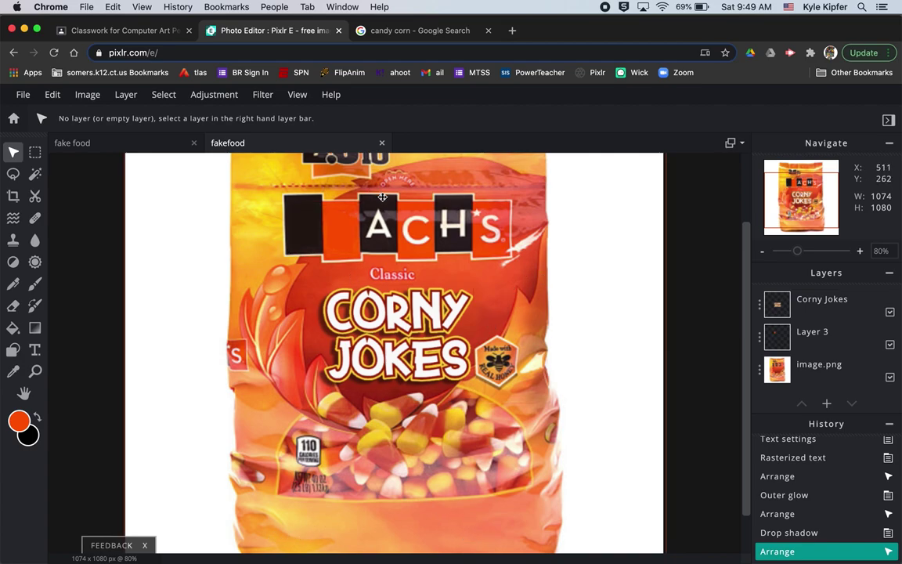
- Cover the logo's letter "A" on Layer 3 with a rectangular fill in the dark colour sampled from its block, and clear the selection
{"action": "left_click", "coordinate": [36, 153]}
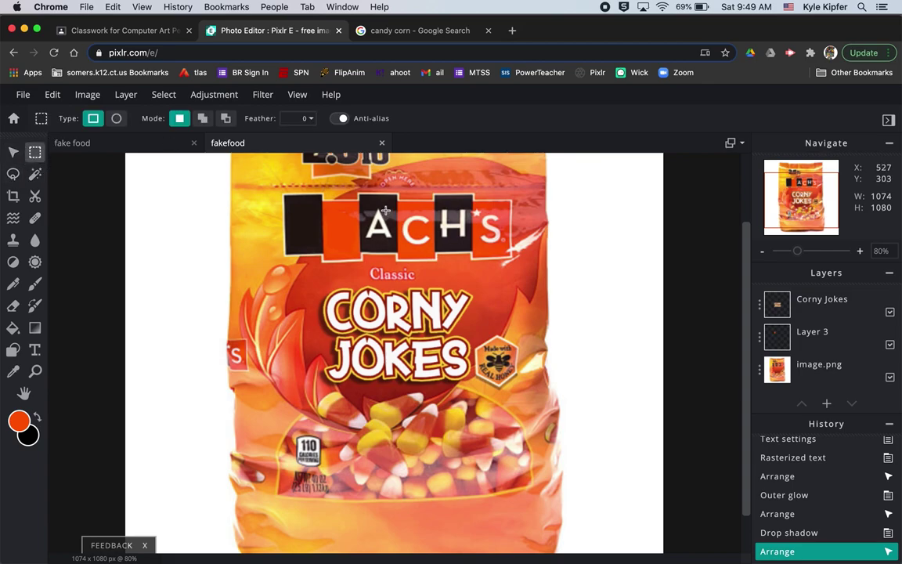
{"action": "left_click_drag", "start_coordinate": [365, 201], "coordinate": [391, 246]}
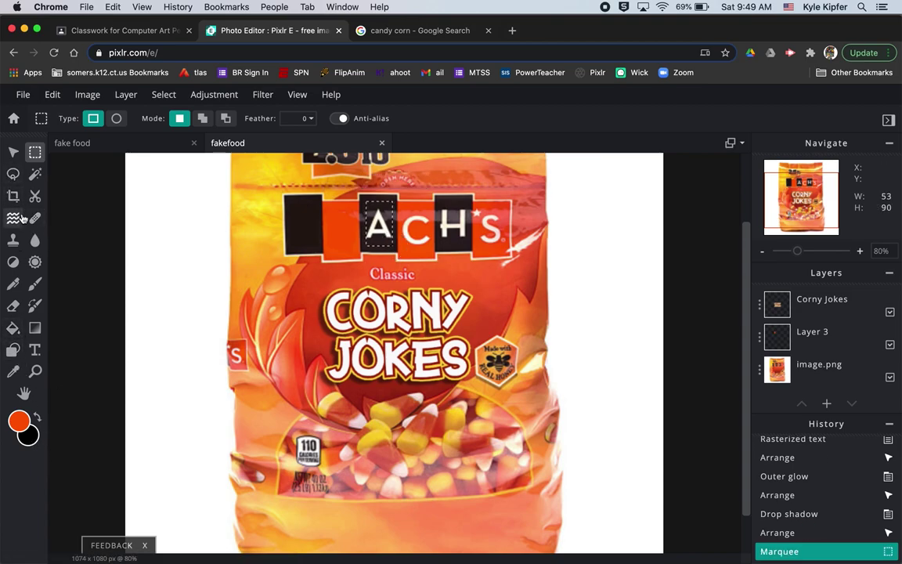
{"action": "left_click", "coordinate": [13, 372]}
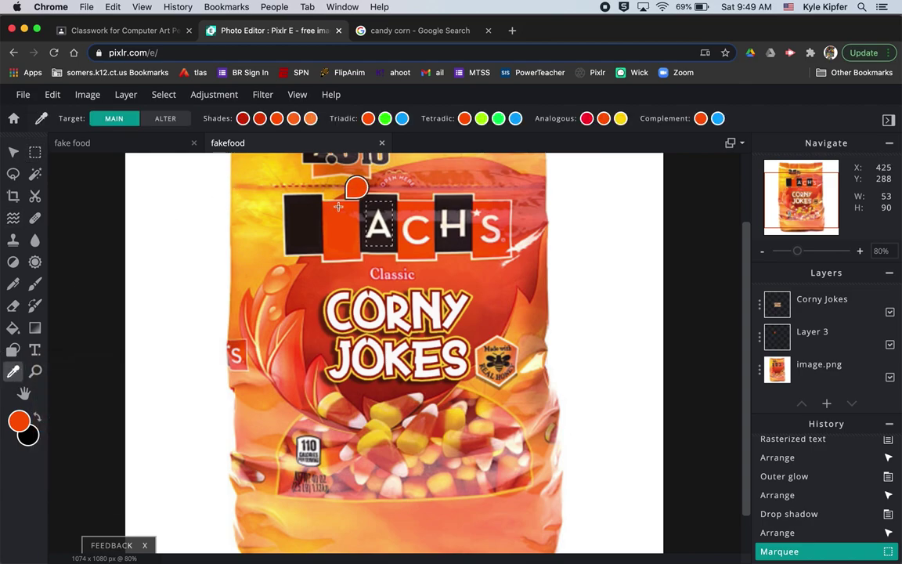
{"action": "left_click", "coordinate": [374, 198]}
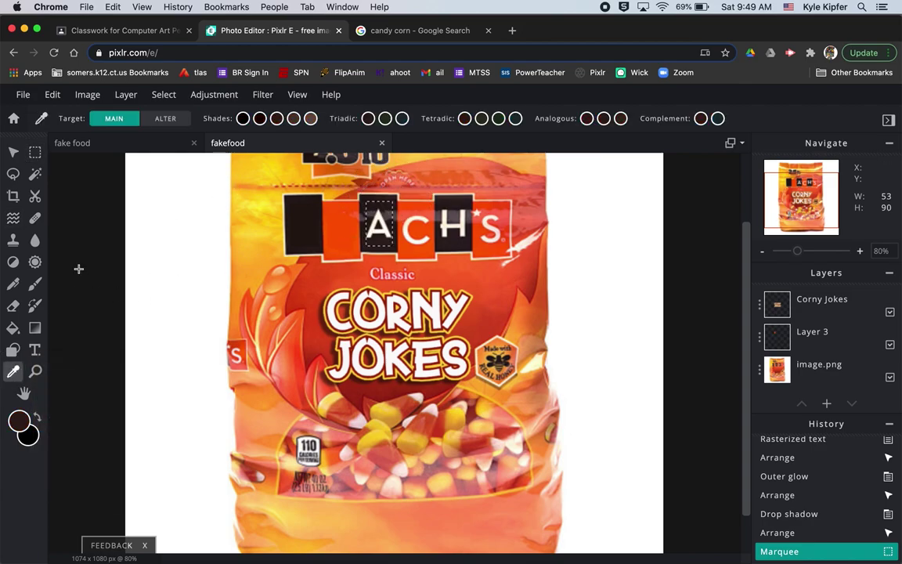
{"action": "left_click", "coordinate": [13, 328]}
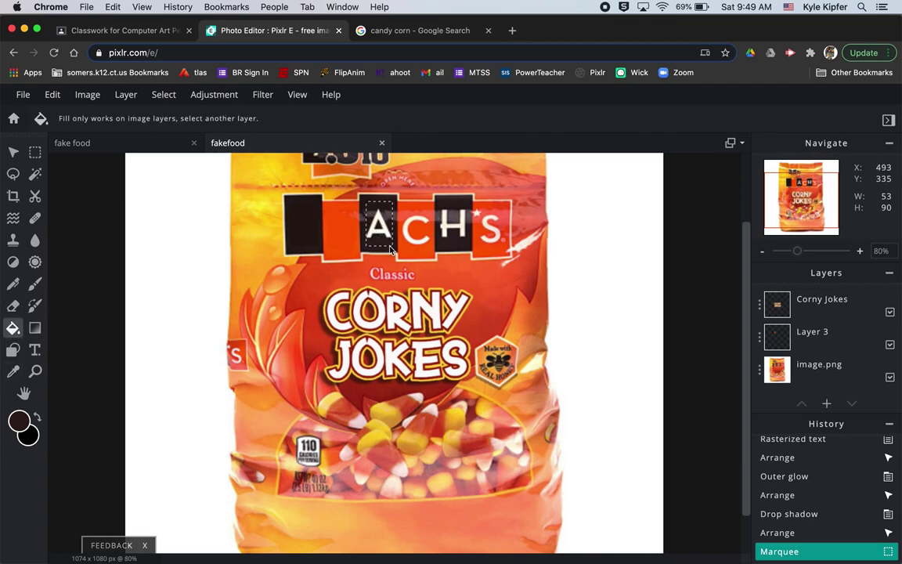
{"action": "left_click", "coordinate": [821, 345]}
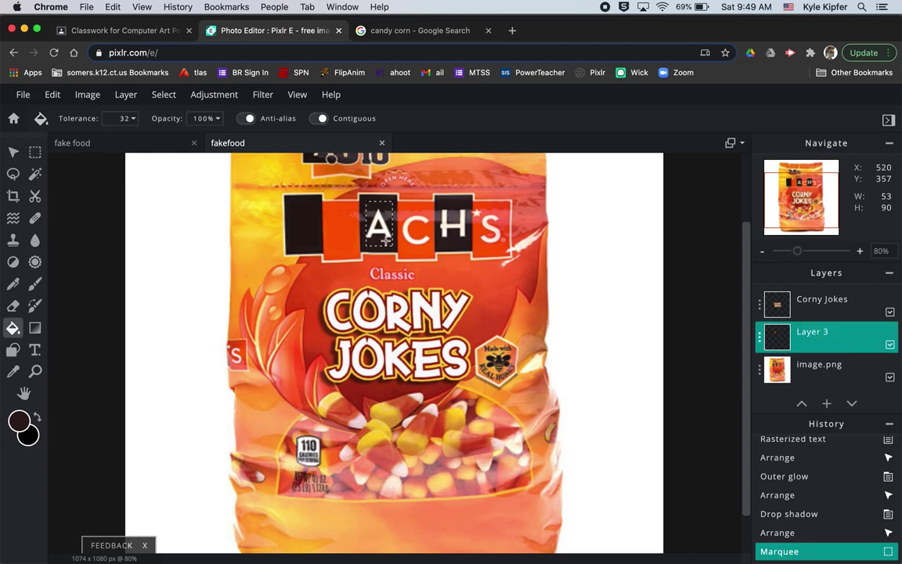
{"action": "left_click", "coordinate": [377, 233]}
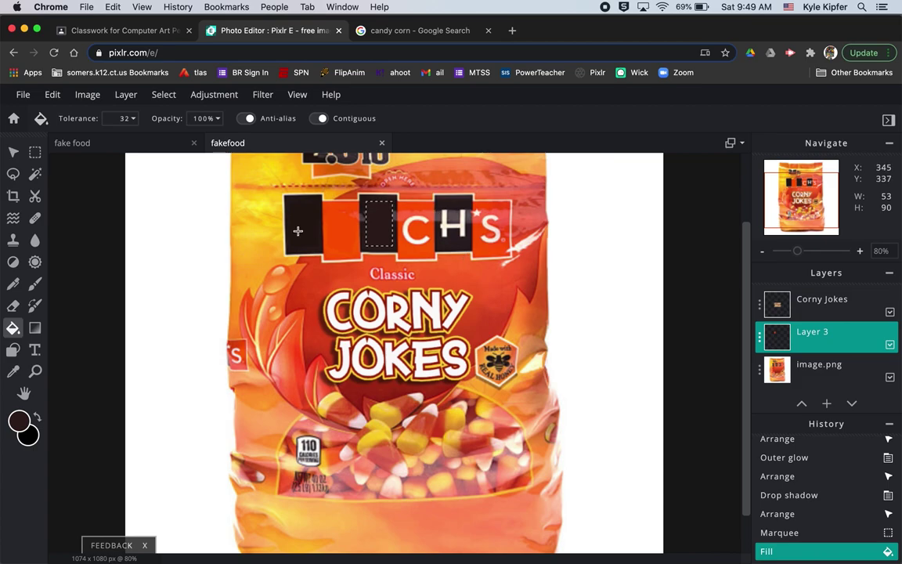
{"action": "key", "text": "super+d"}
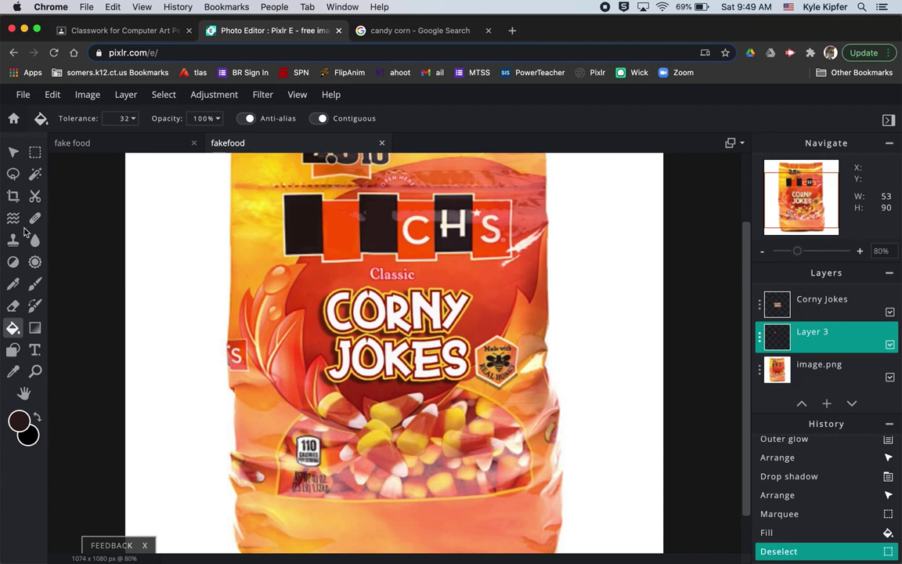
- Cover the logo's letter "C" on Layer 3 with a rectangular fill in the orange sampled from its block, and clear the selection
{"action": "left_click", "coordinate": [34, 152]}
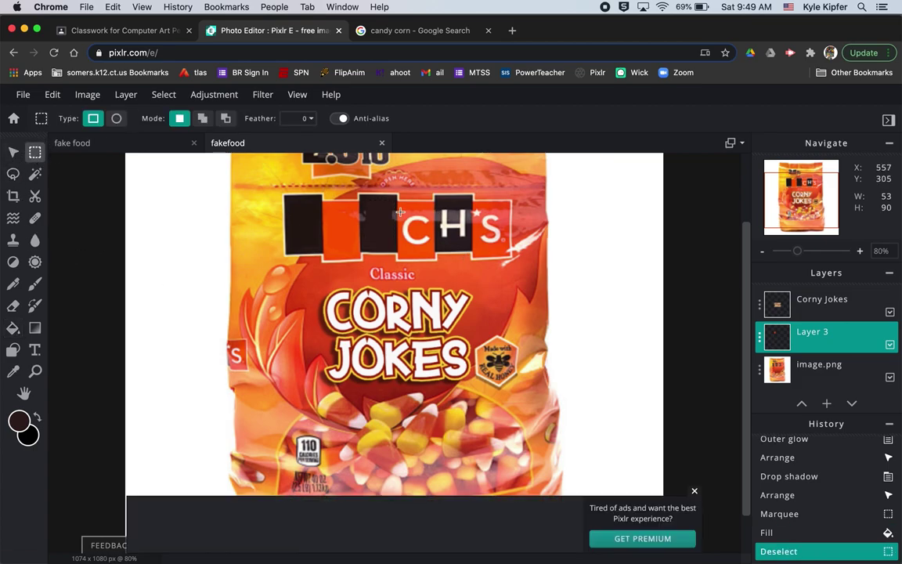
{"action": "left_click_drag", "start_coordinate": [402, 205], "coordinate": [431, 253]}
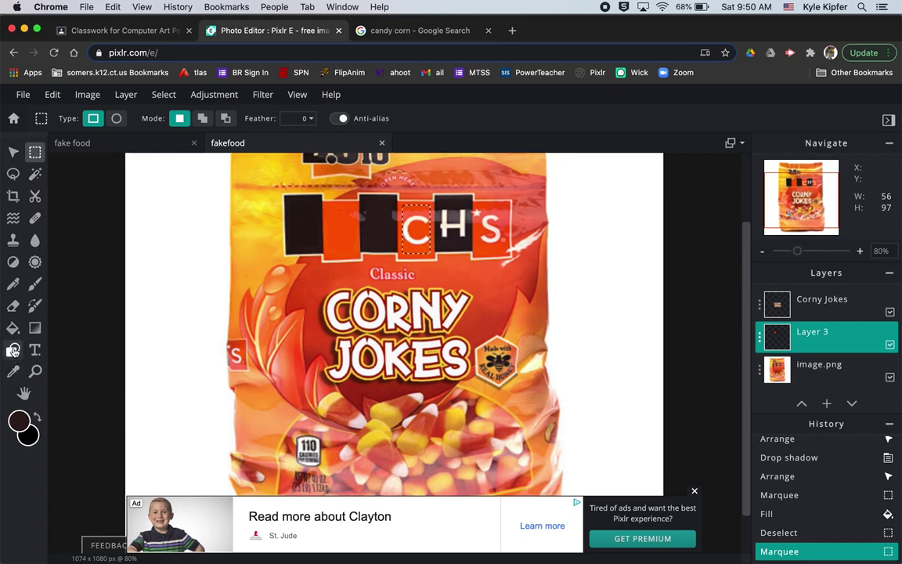
{"action": "left_click", "coordinate": [14, 371]}
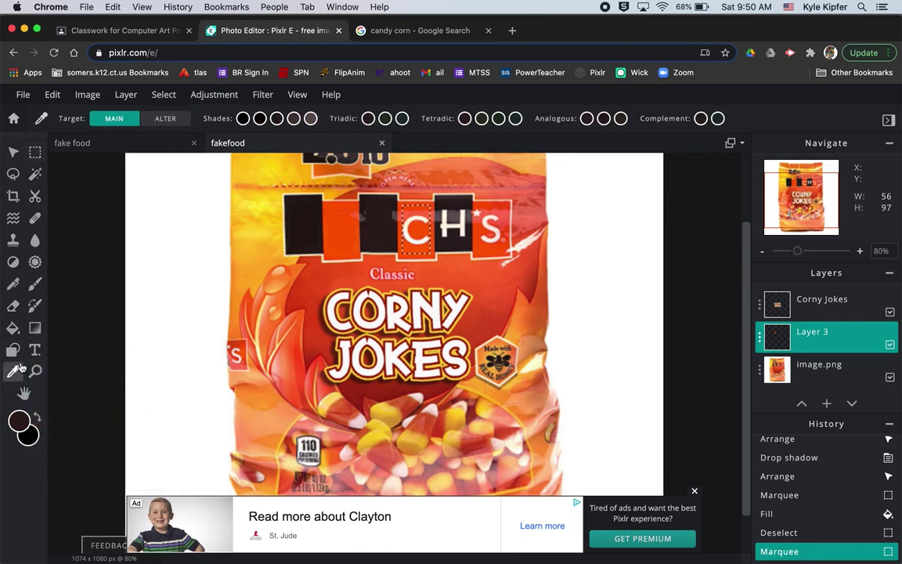
{"action": "left_click", "coordinate": [419, 247]}
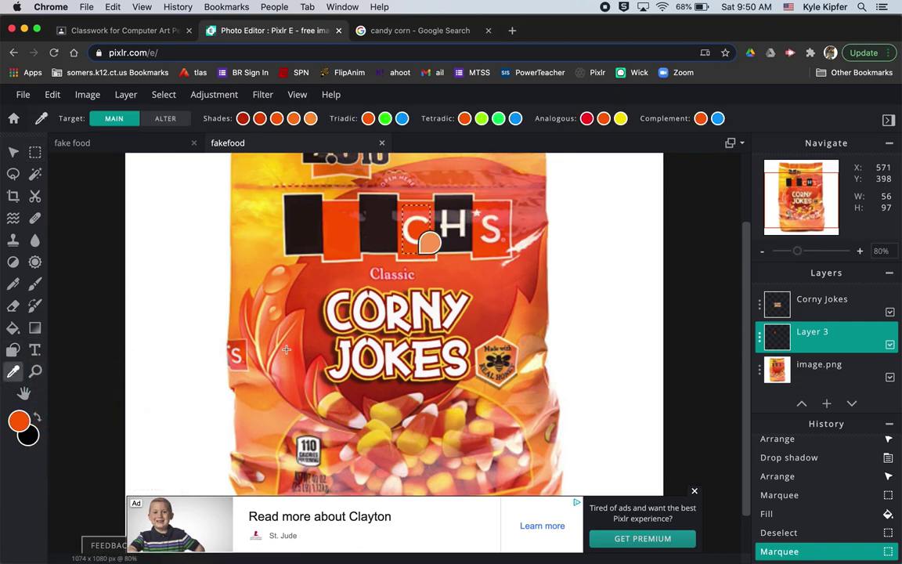
{"action": "left_click", "coordinate": [13, 329]}
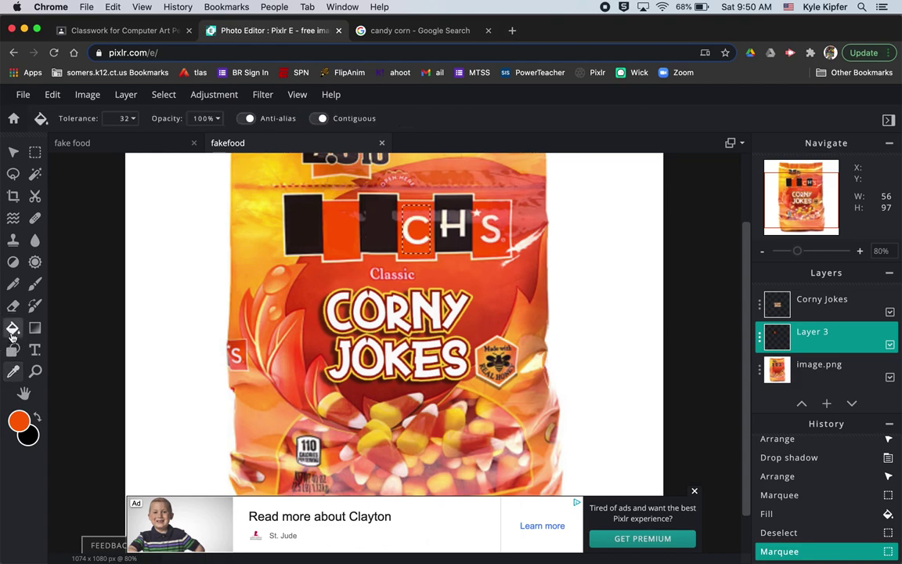
{"action": "left_click", "coordinate": [421, 228]}
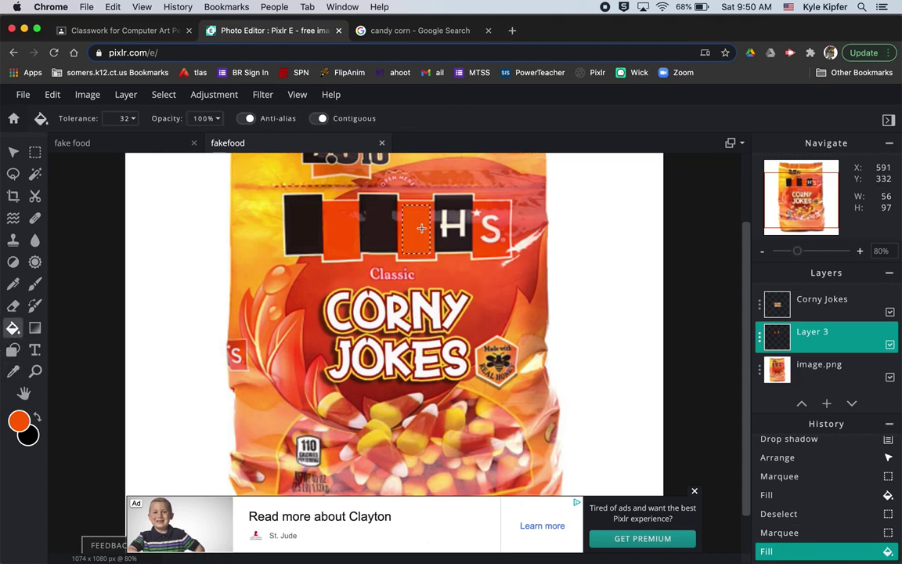
{"action": "key", "text": "super+d"}
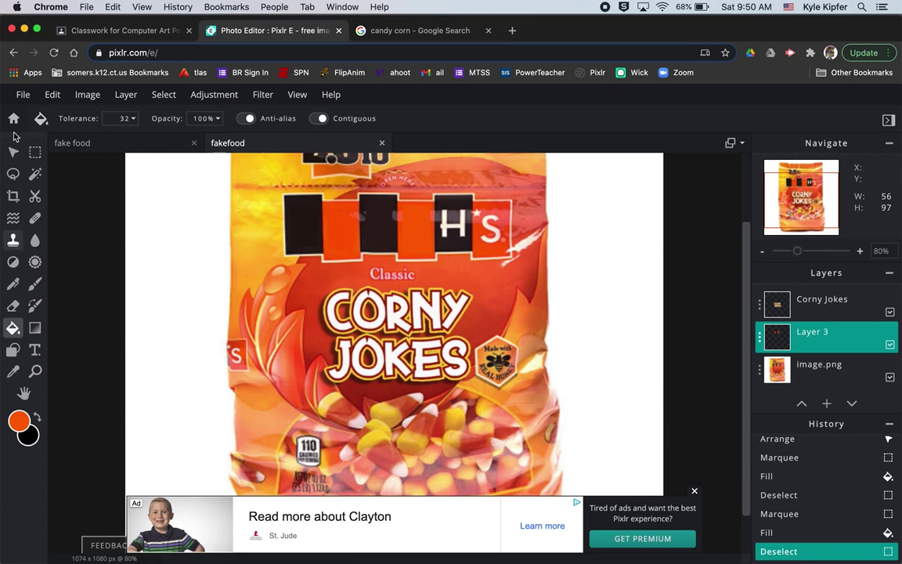
- Cover the logo's letter "H" on Layer 3 with a rectangular fill in the sampled dark colour, and clear the selection
{"action": "left_click", "coordinate": [35, 153]}
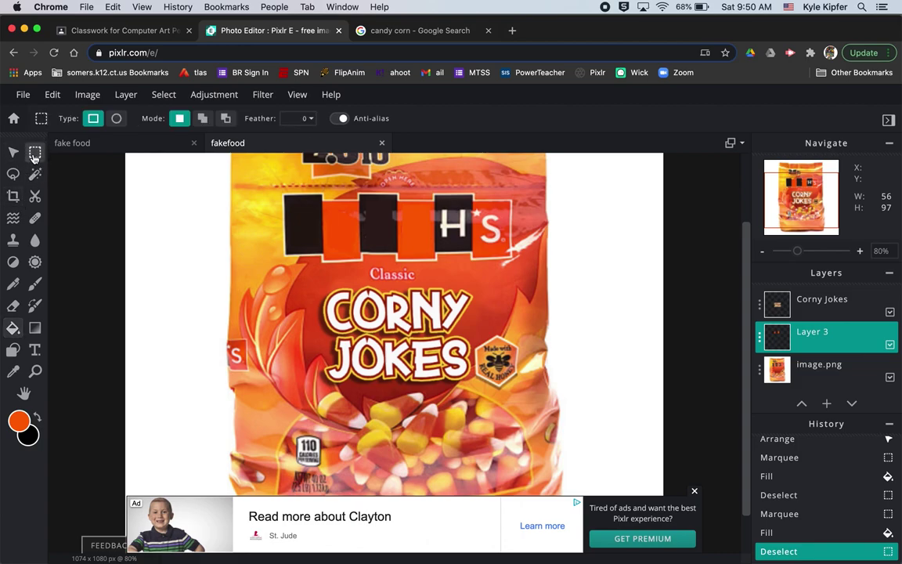
{"action": "left_click_drag", "start_coordinate": [440, 201], "coordinate": [467, 241]}
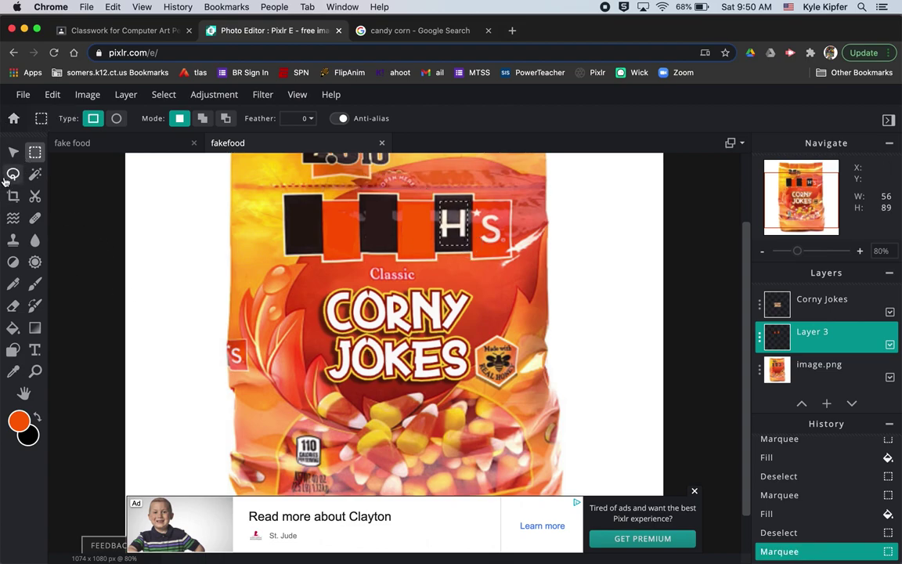
{"action": "left_click", "coordinate": [12, 327]}
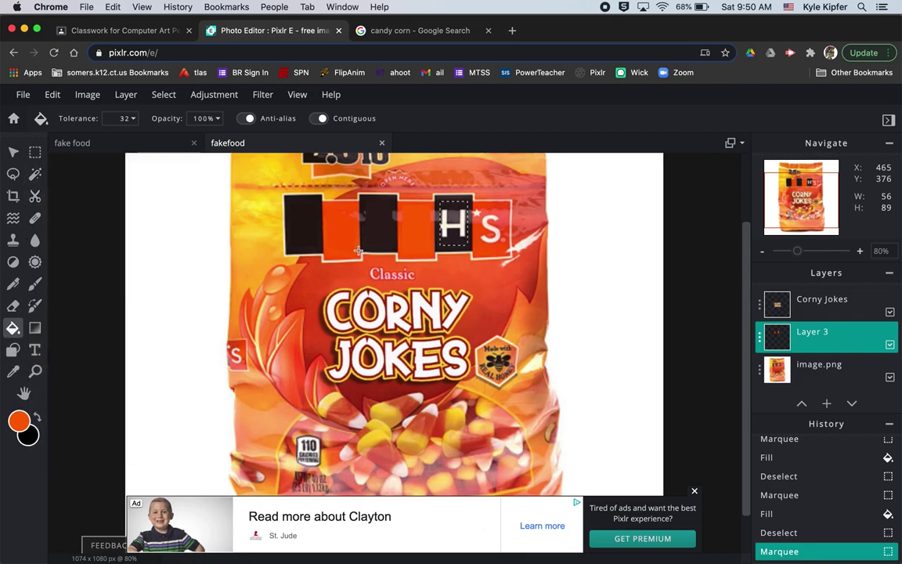
{"action": "left_click", "coordinate": [14, 372]}
{"action": "left_click", "coordinate": [423, 205]}
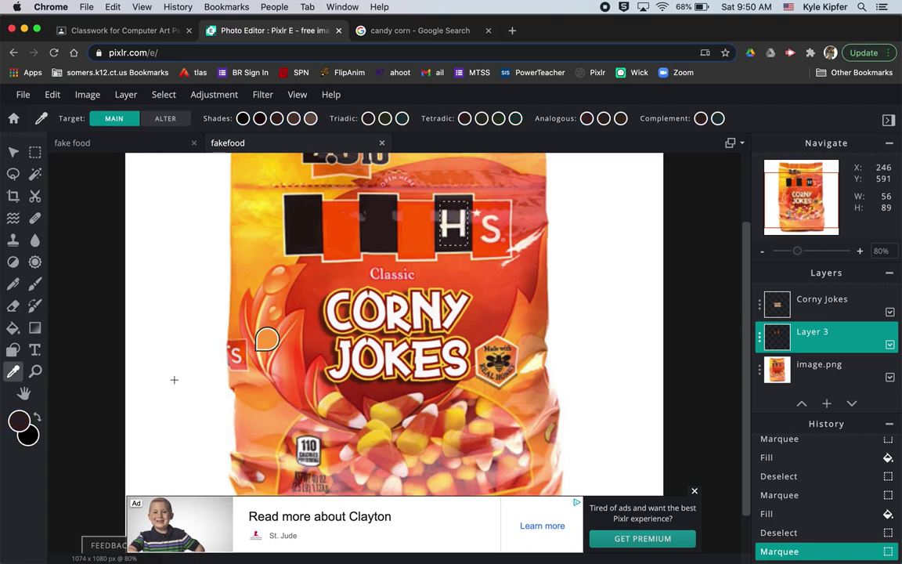
{"action": "left_click", "coordinate": [12, 328]}
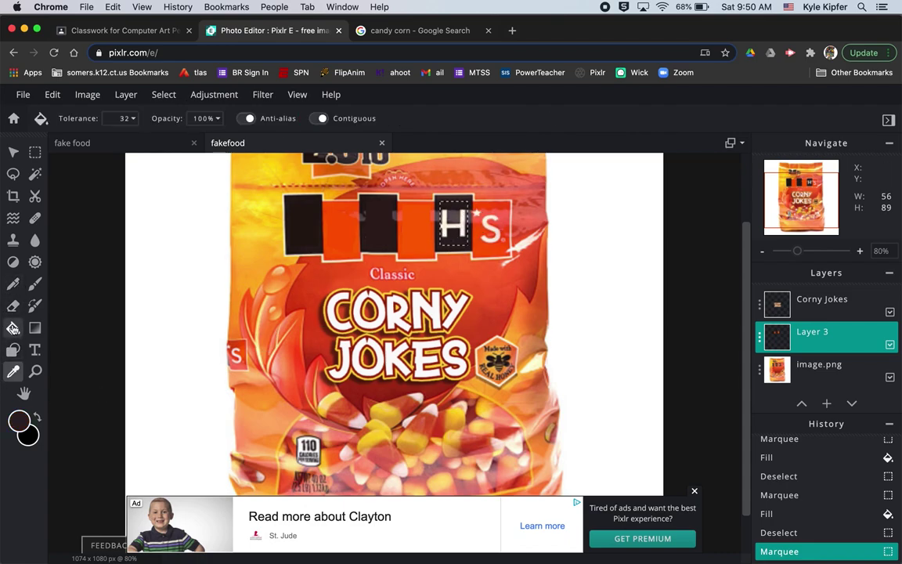
{"action": "left_click", "coordinate": [454, 225]}
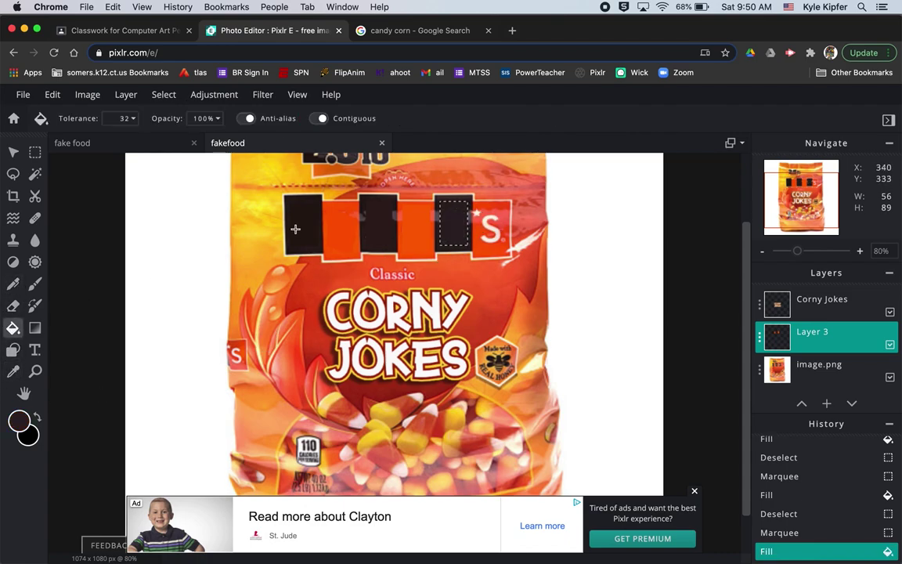
{"action": "left_click", "coordinate": [14, 152]}
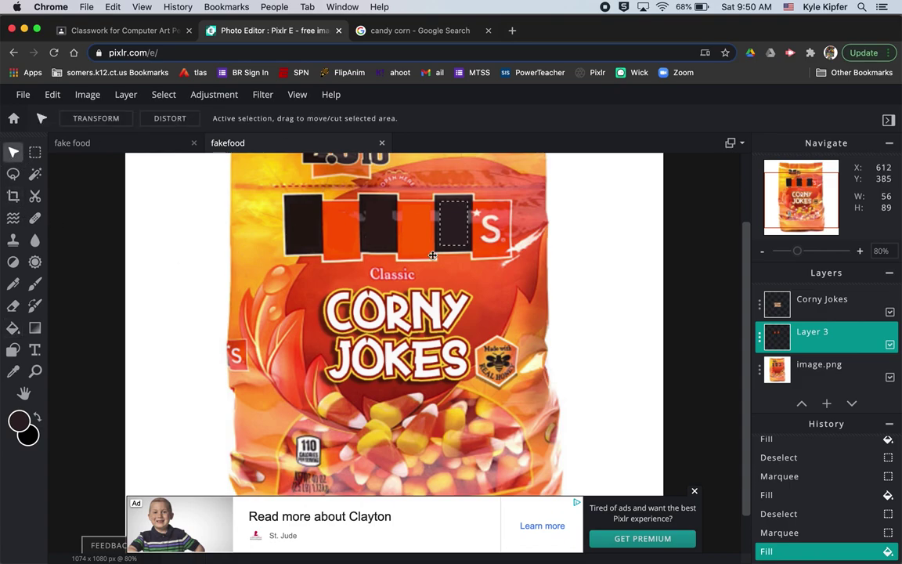
{"action": "left_click", "coordinate": [487, 237]}
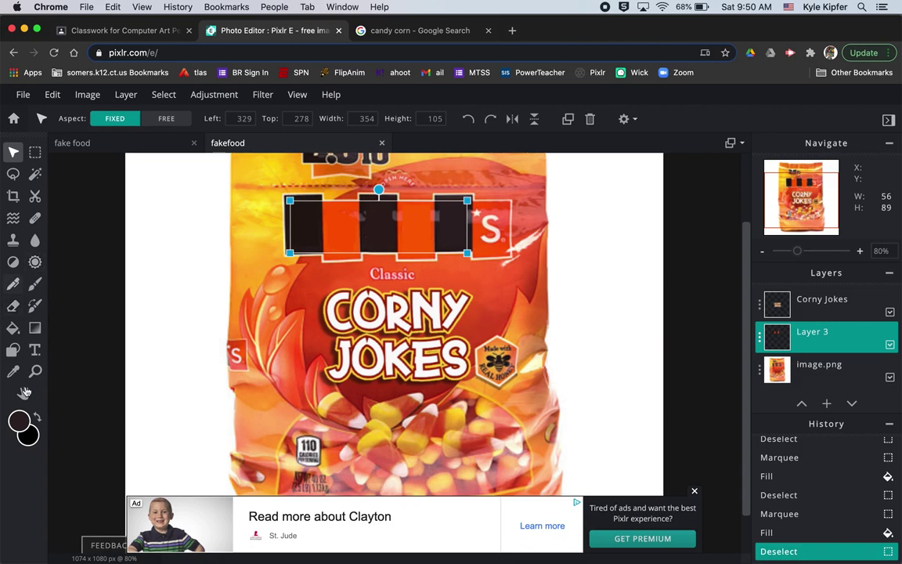
- Add a new text layer reading "O" in place of the placeholder text, and dismiss the advertisement
{"action": "left_click", "coordinate": [35, 349]}
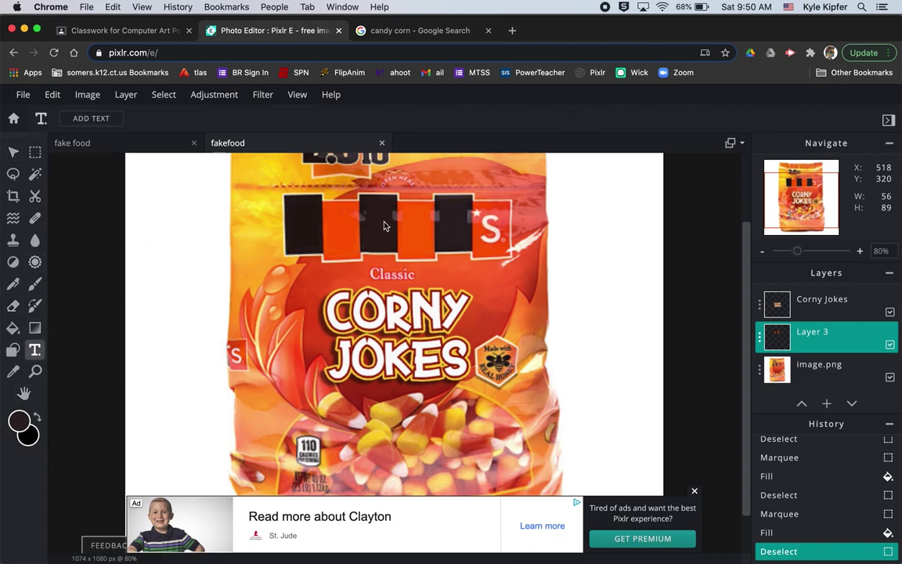
{"action": "left_click", "coordinate": [298, 235]}
{"action": "left_click", "coordinate": [718, 387]}
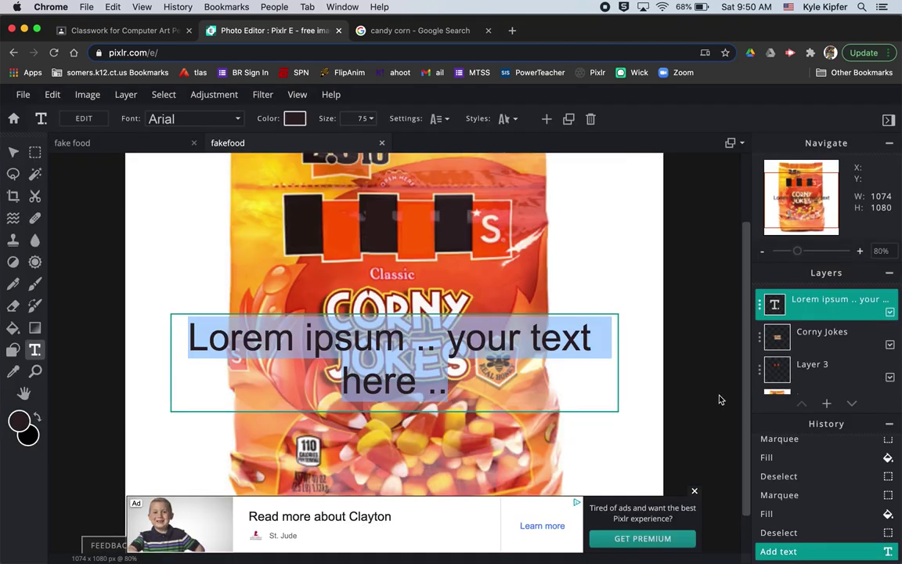
{"action": "left_click", "coordinate": [694, 491]}
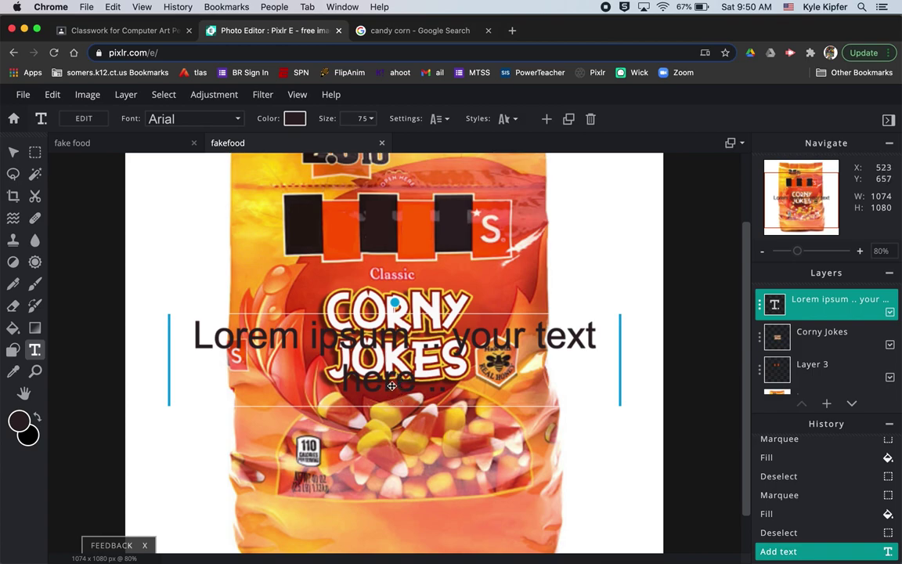
{"action": "double_click", "coordinate": [435, 388]}
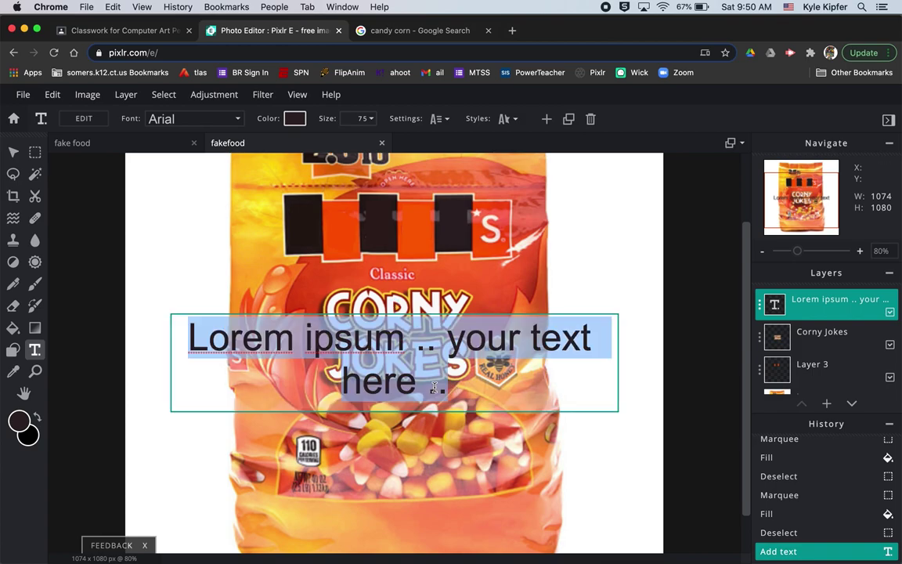
{"action": "key", "text": "BackSpace"}
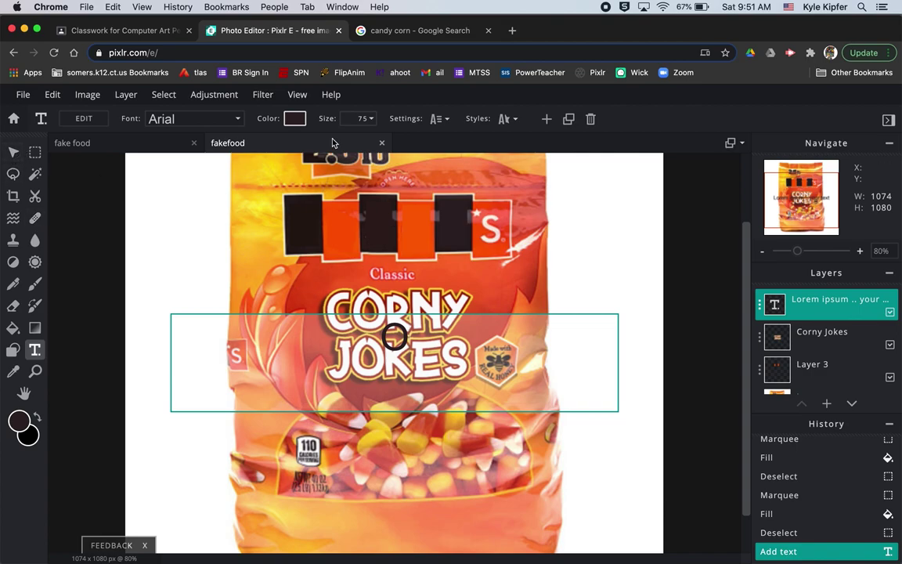
- Colour the "O" off-white #F6E7E5, sampled from the logo's remaining letter "S"
{"action": "left_click", "coordinate": [294, 118]}
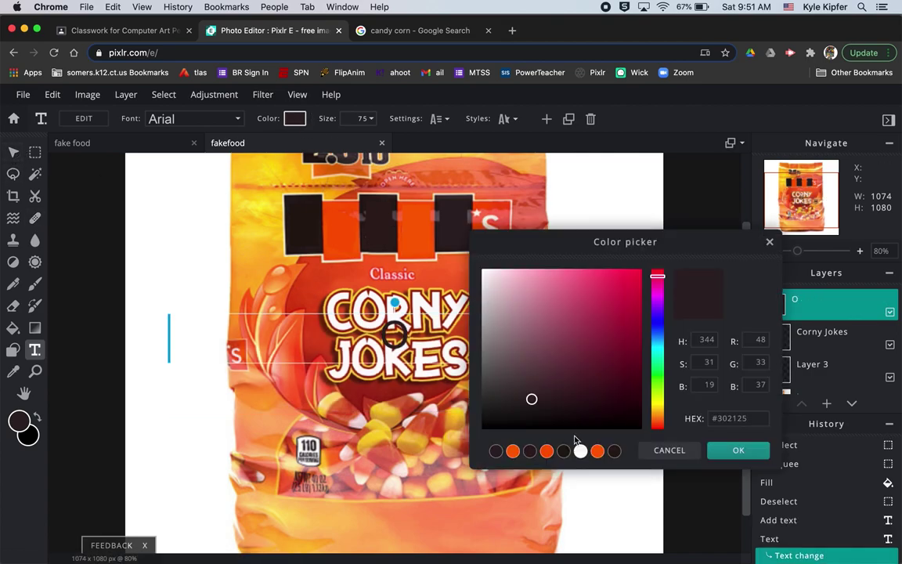
{"action": "left_click_drag", "start_coordinate": [546, 237], "coordinate": [611, 300]}
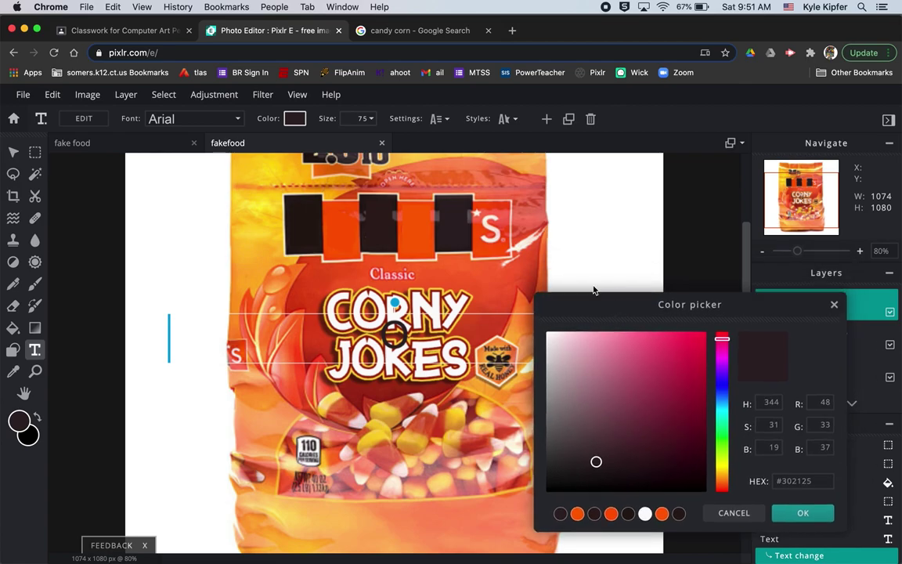
{"action": "left_click", "coordinate": [495, 236]}
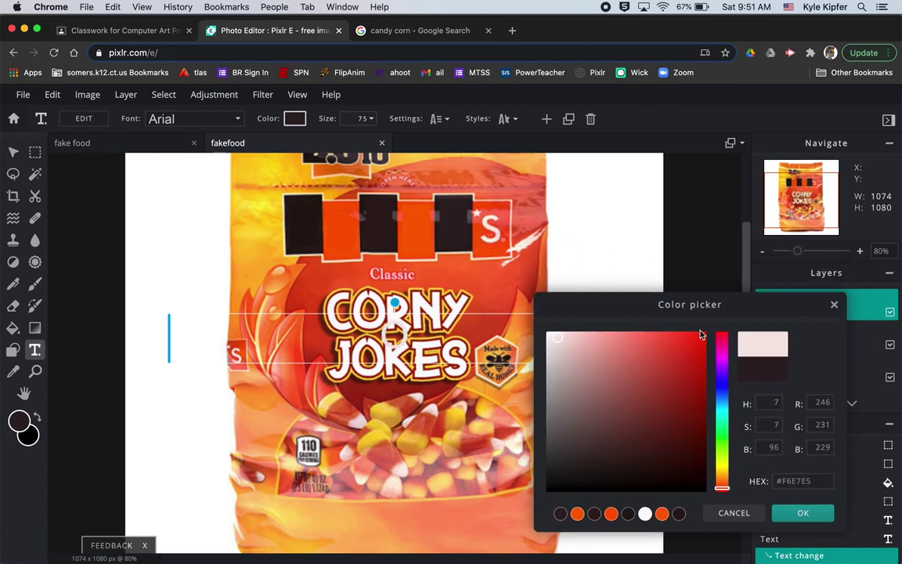
{"action": "left_click", "coordinate": [802, 514]}
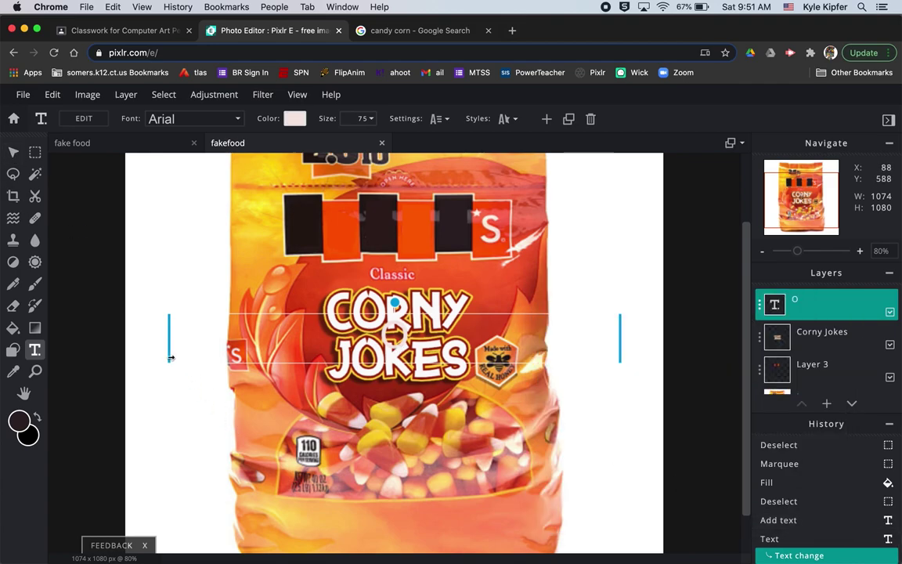
- Narrow the "O" text box to about 50 px, place it on the logo's first dark block, and deselect its layer
{"action": "left_click_drag", "start_coordinate": [167, 357], "coordinate": [550, 318]}
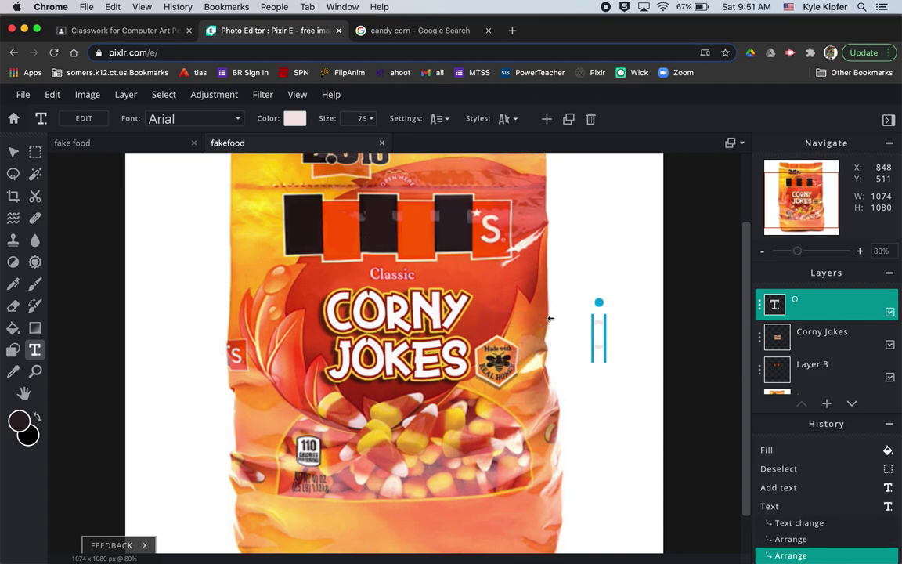
{"action": "key", "text": "super+z"}
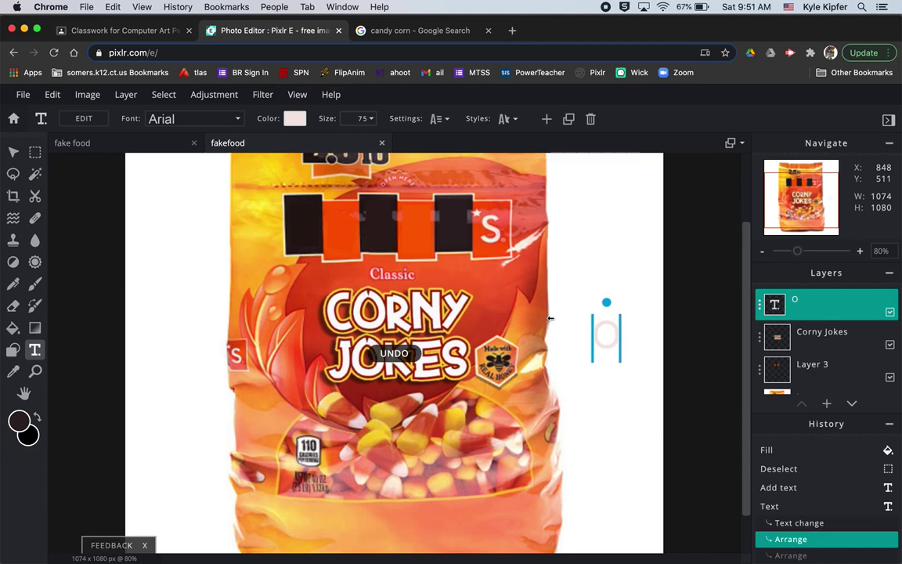
{"action": "left_click", "coordinate": [11, 152]}
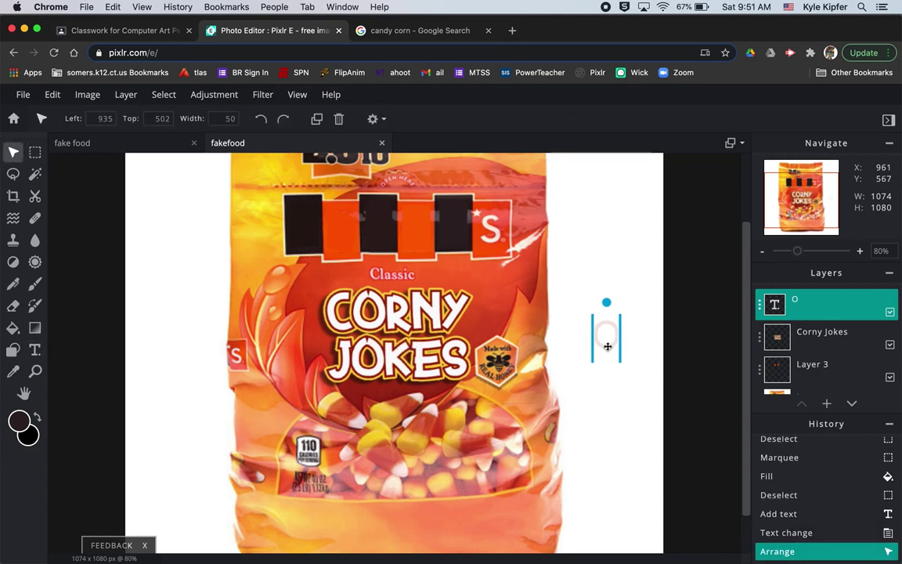
{"action": "left_click_drag", "start_coordinate": [607, 345], "coordinate": [305, 238]}
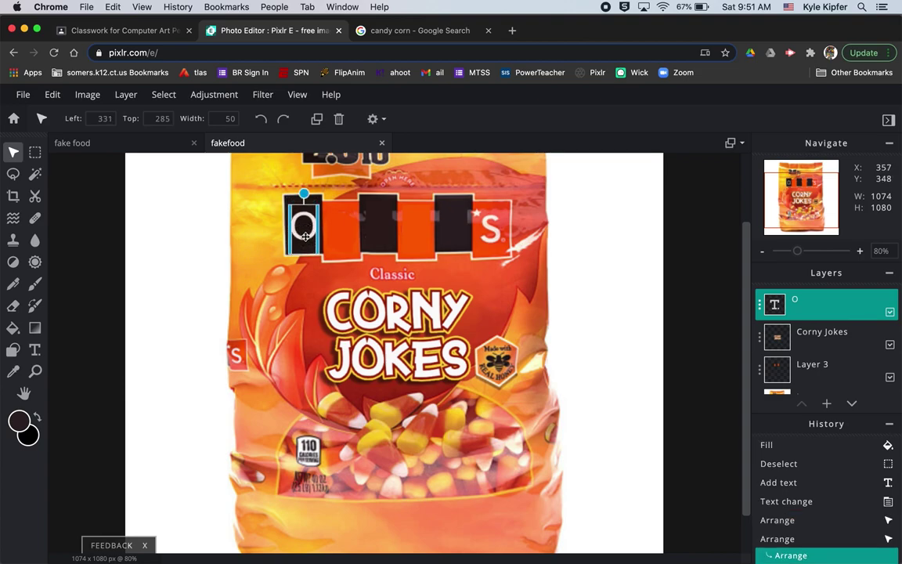
{"action": "left_click", "coordinate": [100, 266]}
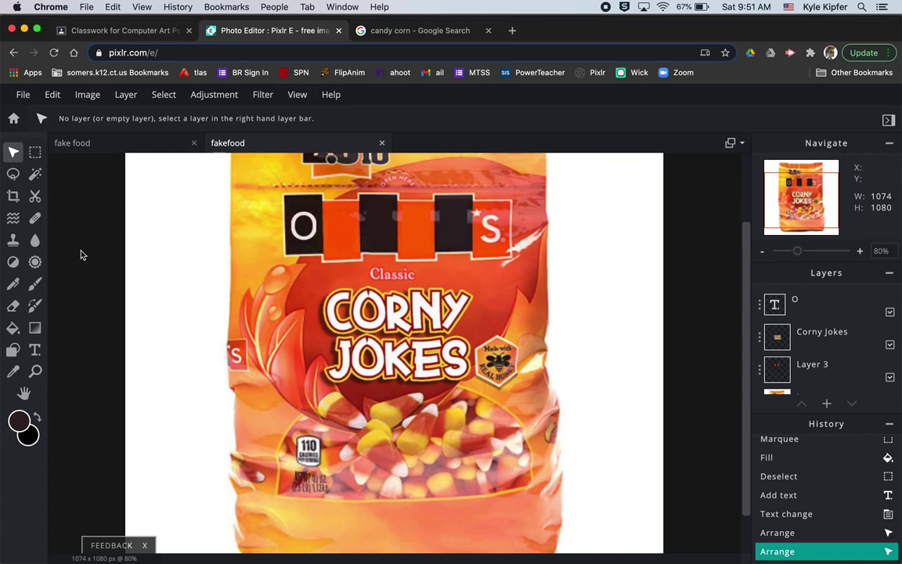
- Add another text layer reading "D" and narrow its text box to about 58 px beside the bag
{"action": "left_click", "coordinate": [36, 350]}
{"action": "left_click", "coordinate": [337, 238]}
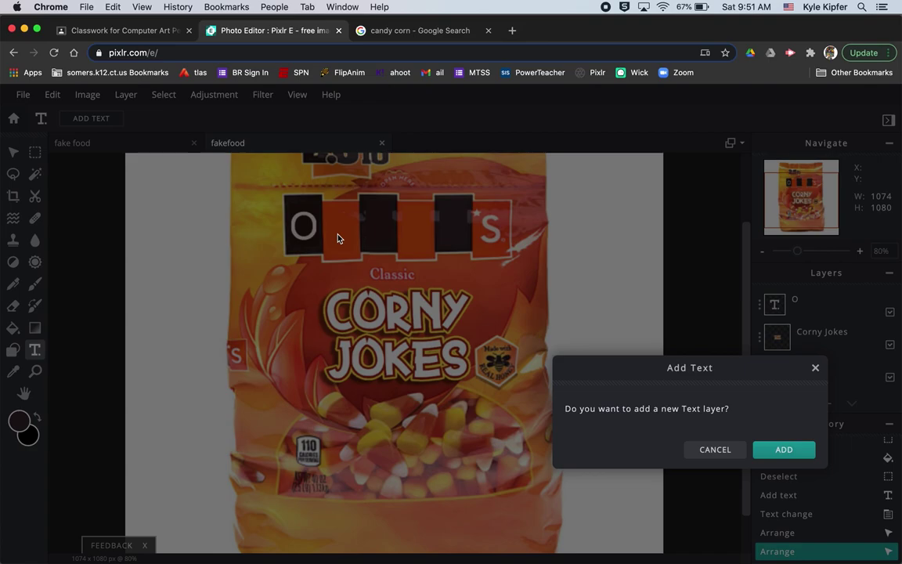
{"action": "left_click", "coordinate": [784, 450]}
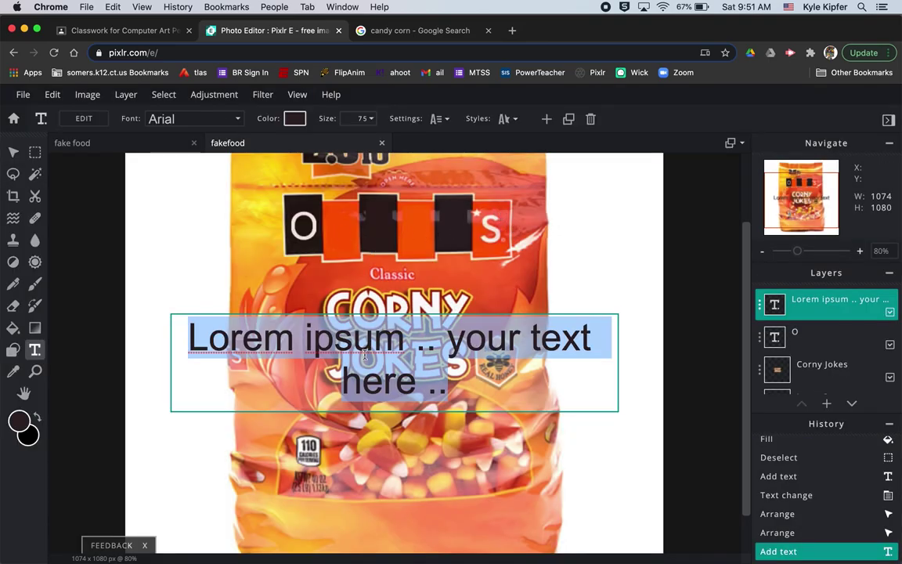
{"action": "type", "text": "D"}
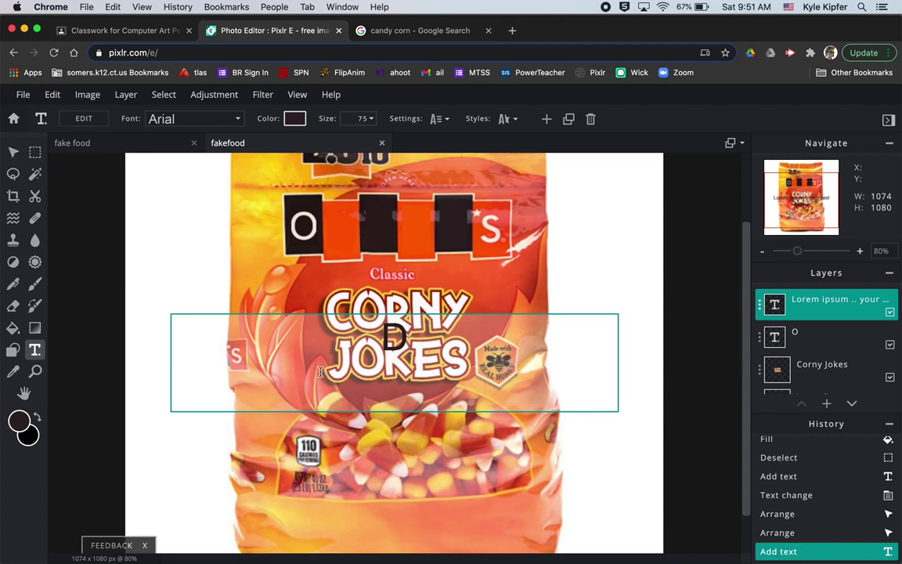
{"action": "left_click", "coordinate": [170, 400]}
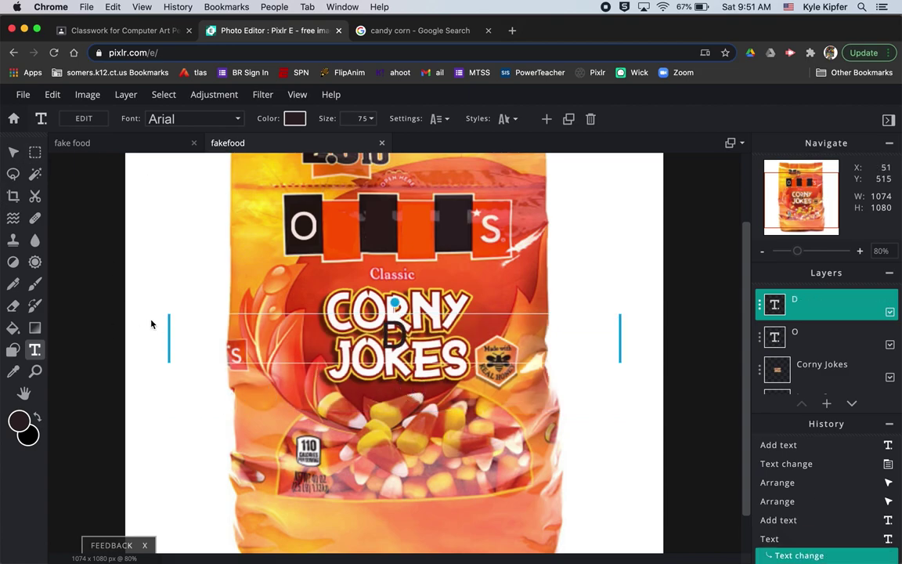
{"action": "left_click_drag", "start_coordinate": [167, 357], "coordinate": [588, 334]}
{"action": "left_click", "coordinate": [14, 155]}
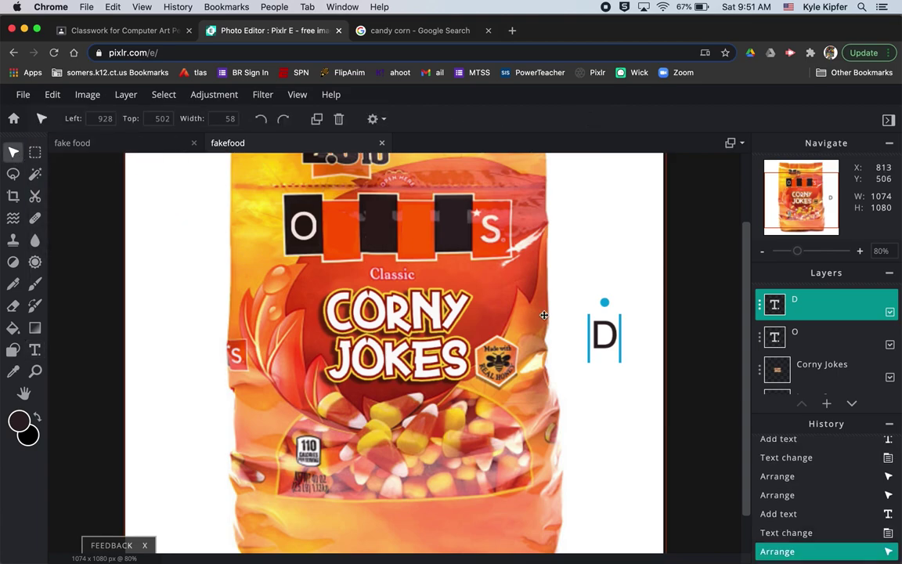
- Move the "D" onto the logo's second orange block, level with the "O"
{"action": "left_click_drag", "start_coordinate": [609, 342], "coordinate": [399, 230]}
{"action": "key", "text": "super+z"}
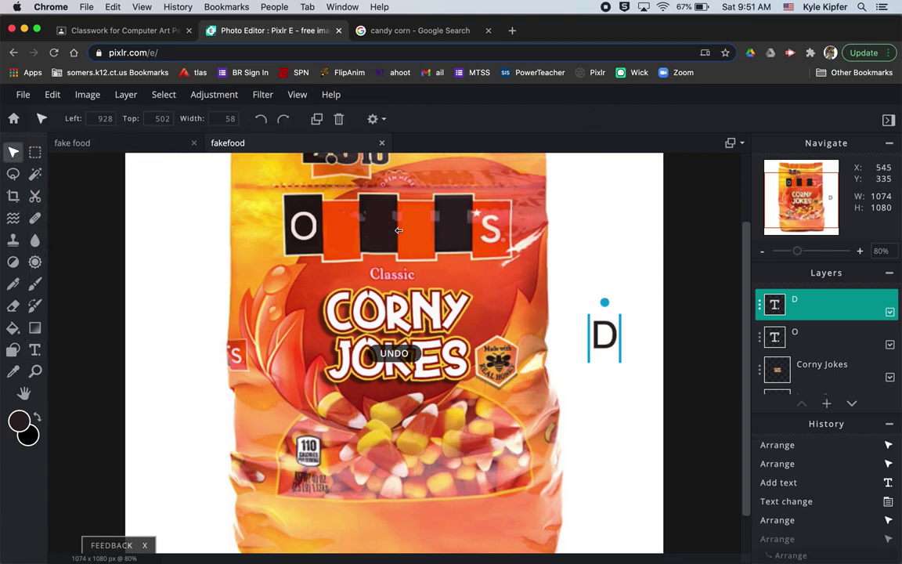
{"action": "left_click", "coordinate": [91, 284]}
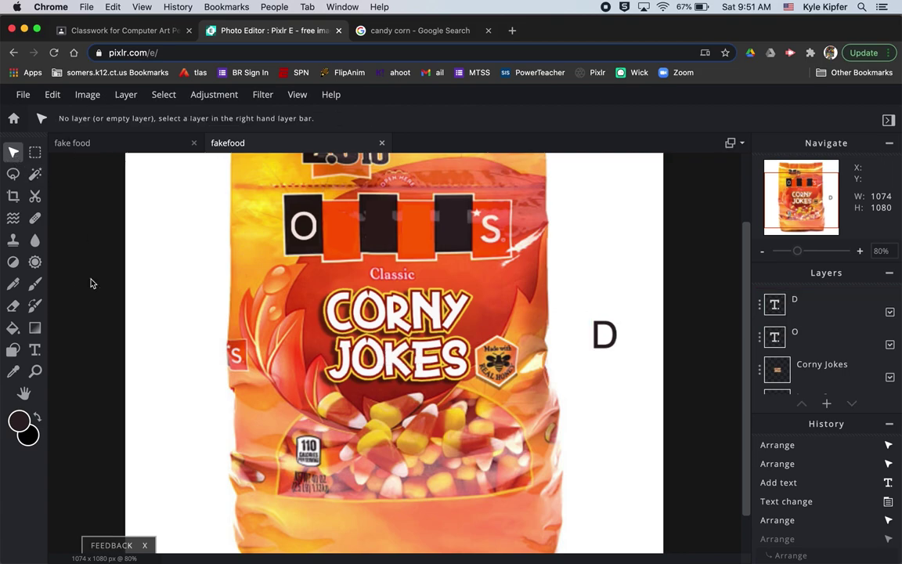
{"action": "left_click", "coordinate": [600, 342]}
{"action": "left_click_drag", "start_coordinate": [601, 343], "coordinate": [417, 236]}
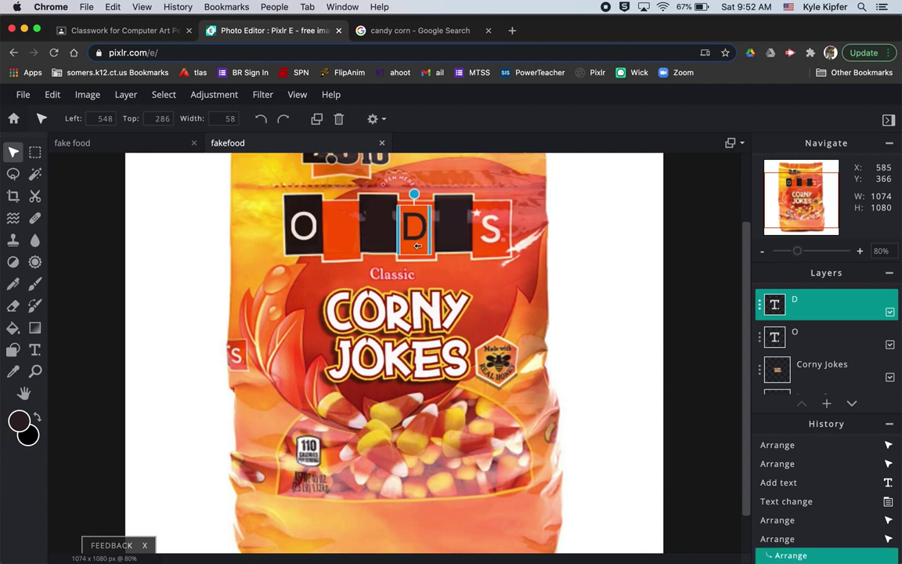
- Recolour the "D" white from the saved swatches and shift it onto the logo's middle dark block
{"action": "double_click", "coordinate": [417, 235]}
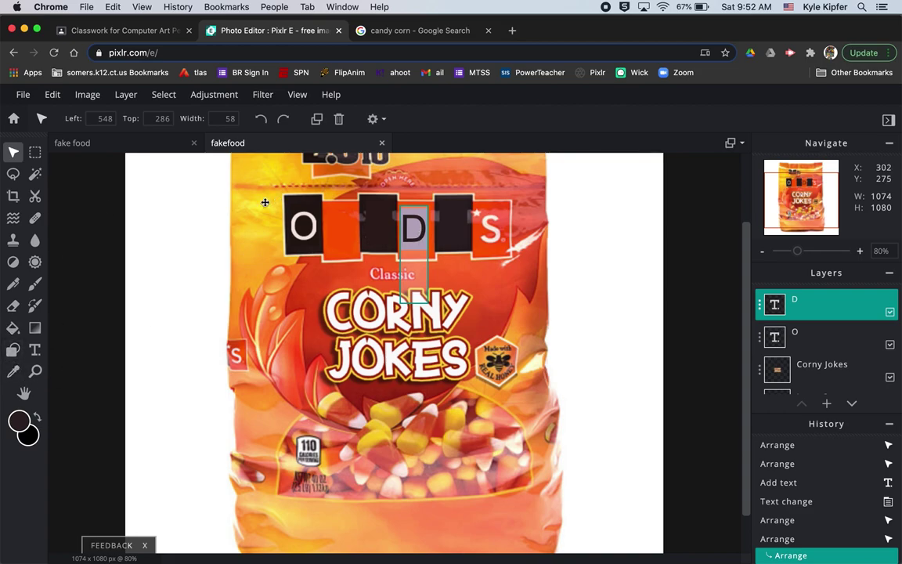
{"action": "left_click", "coordinate": [36, 352]}
{"action": "left_click", "coordinate": [36, 352]}
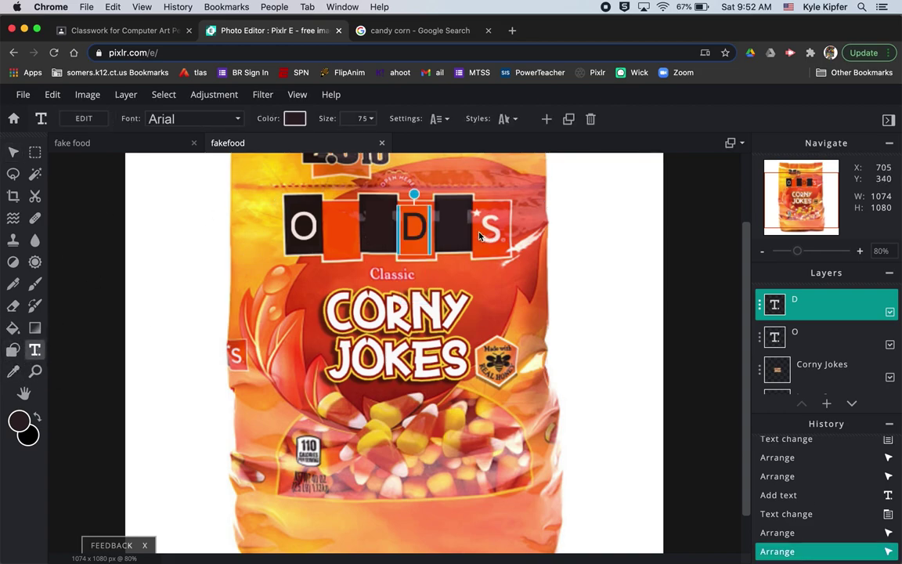
{"action": "left_click", "coordinate": [298, 120]}
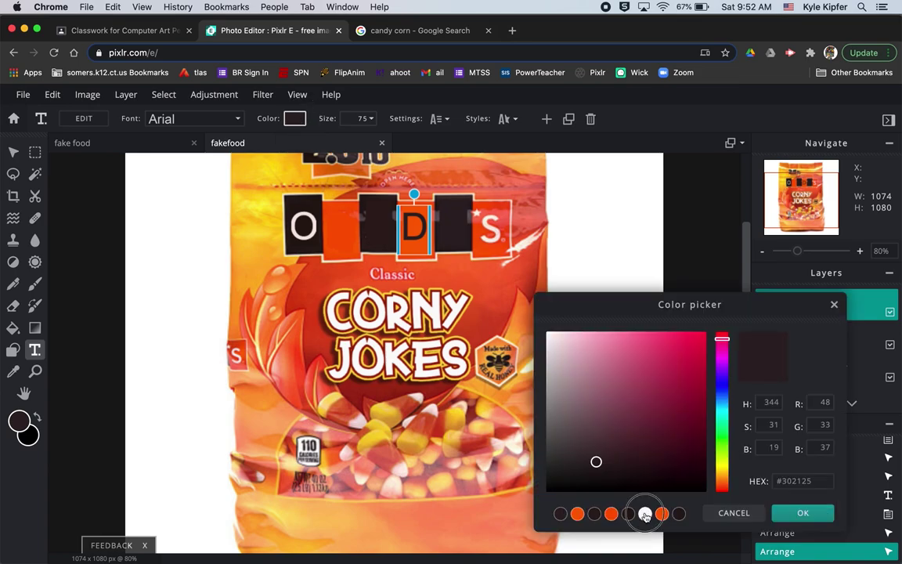
{"action": "left_click", "coordinate": [645, 514]}
{"action": "left_click", "coordinate": [804, 514]}
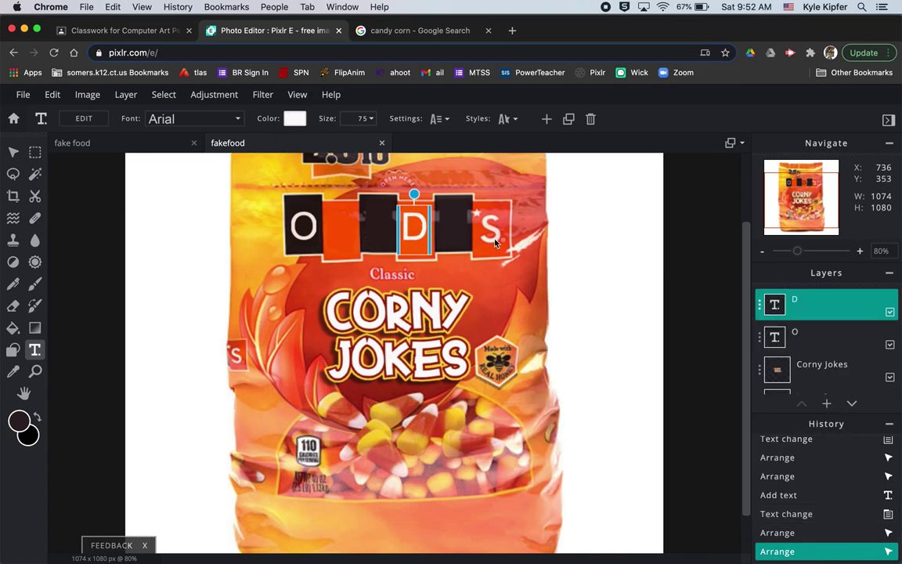
{"action": "left_click_drag", "start_coordinate": [414, 240], "coordinate": [378, 238]}
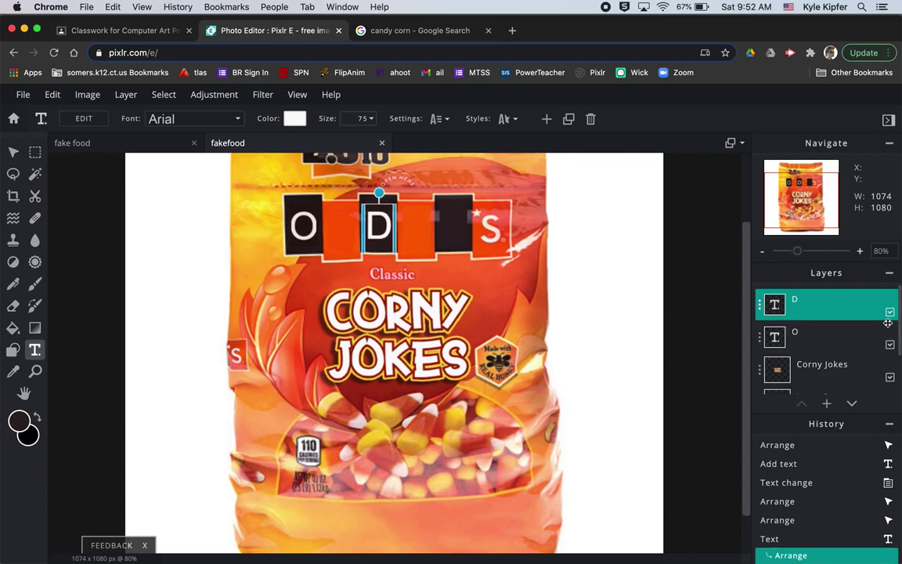
- Duplicate the "D" text layer and move the copy onto the logo's last dark block, level with the original
{"action": "left_click", "coordinate": [761, 305]}
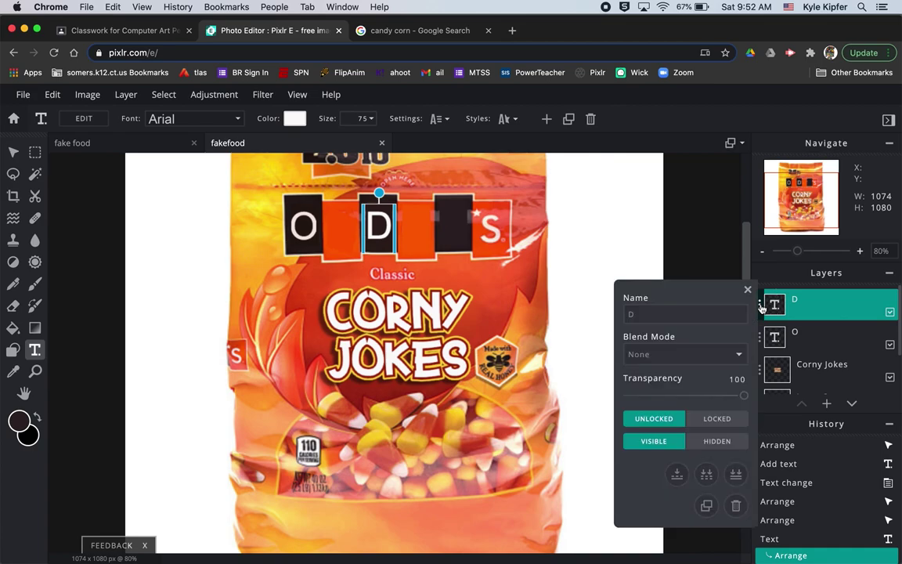
{"action": "left_click", "coordinate": [707, 507]}
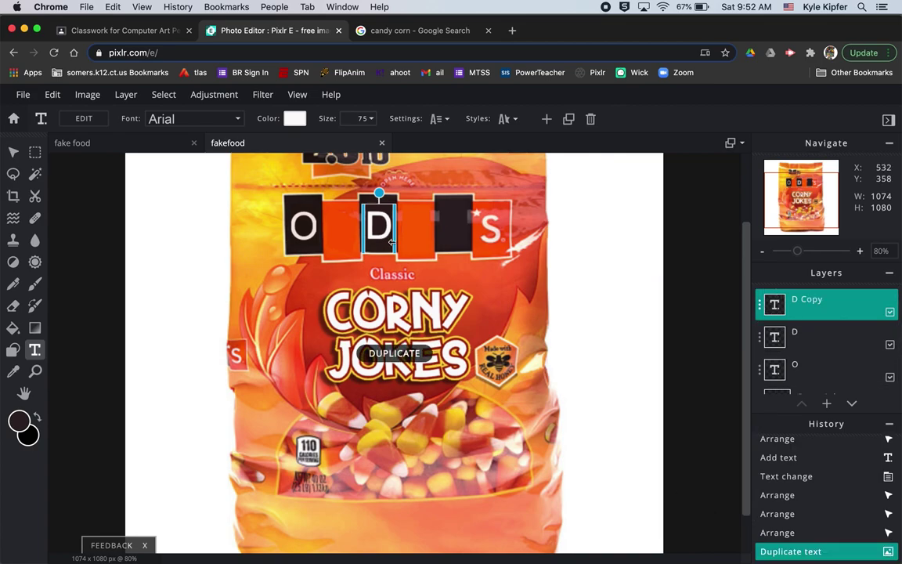
{"action": "left_click_drag", "start_coordinate": [382, 237], "coordinate": [457, 235]}
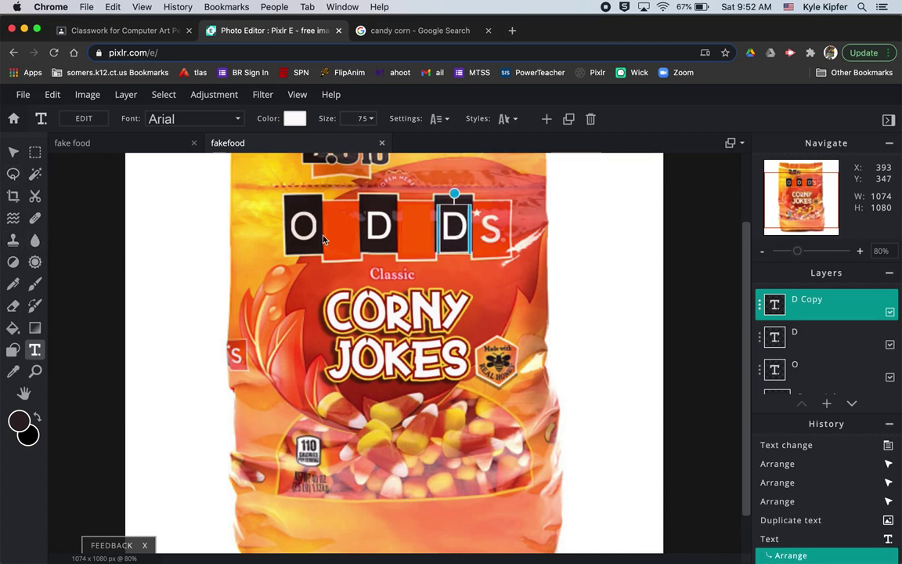
- Add a white "L" text layer with a text box about 76 px wide and place it on the logo's first orange block
{"action": "left_click", "coordinate": [339, 254]}
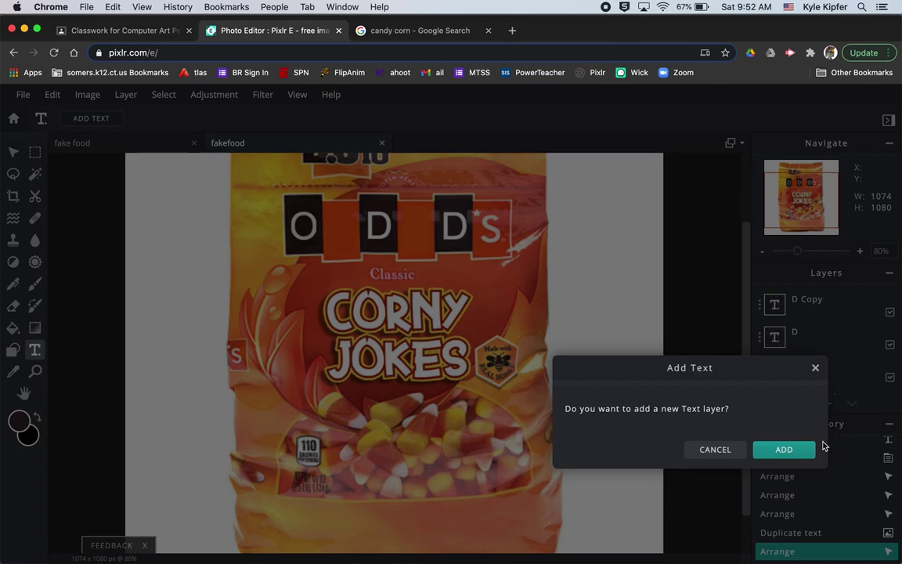
{"action": "left_click", "coordinate": [788, 452]}
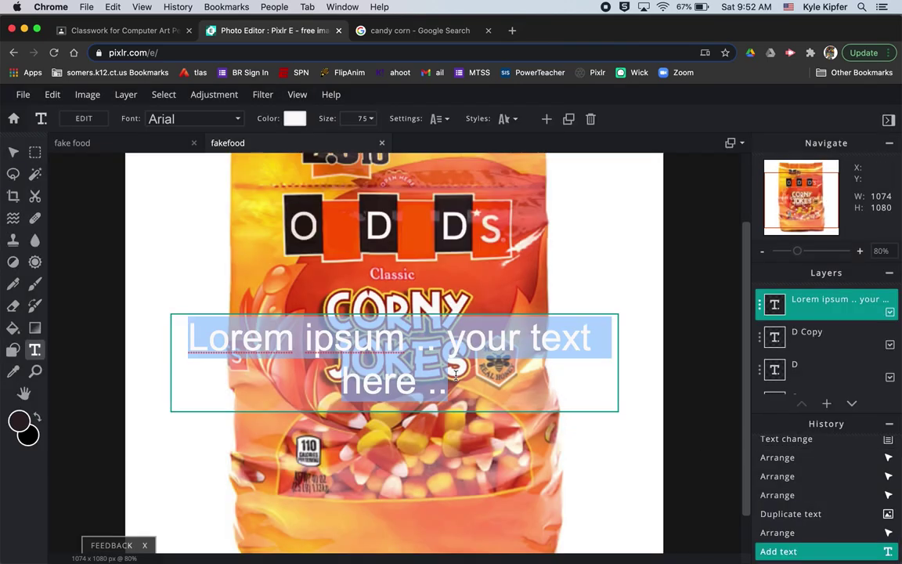
{"action": "key", "text": "BackSpace"}
{"action": "type", "text": "L"}
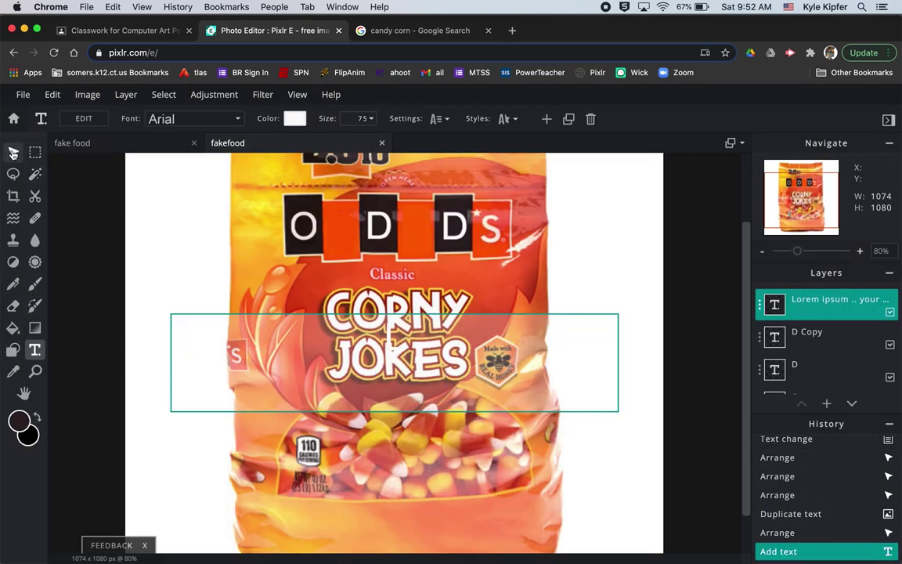
{"action": "left_click", "coordinate": [13, 152]}
{"action": "left_click_drag", "start_coordinate": [169, 356], "coordinate": [580, 345]}
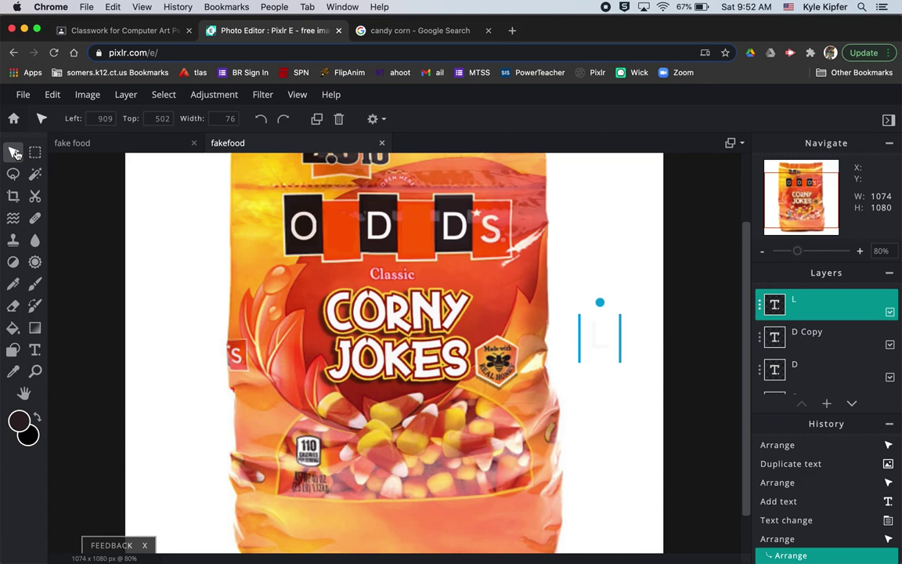
{"action": "left_click", "coordinate": [85, 319]}
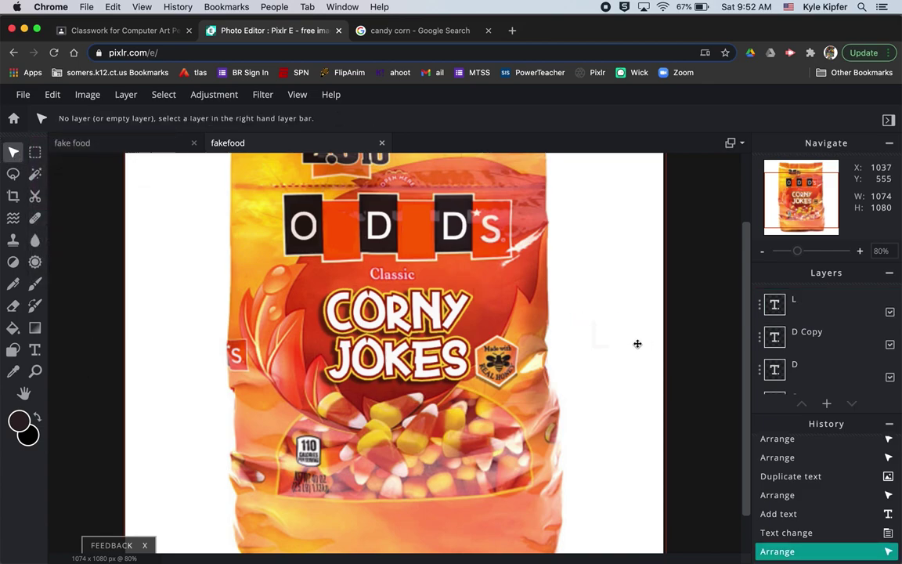
{"action": "left_click_drag", "start_coordinate": [596, 345], "coordinate": [338, 242]}
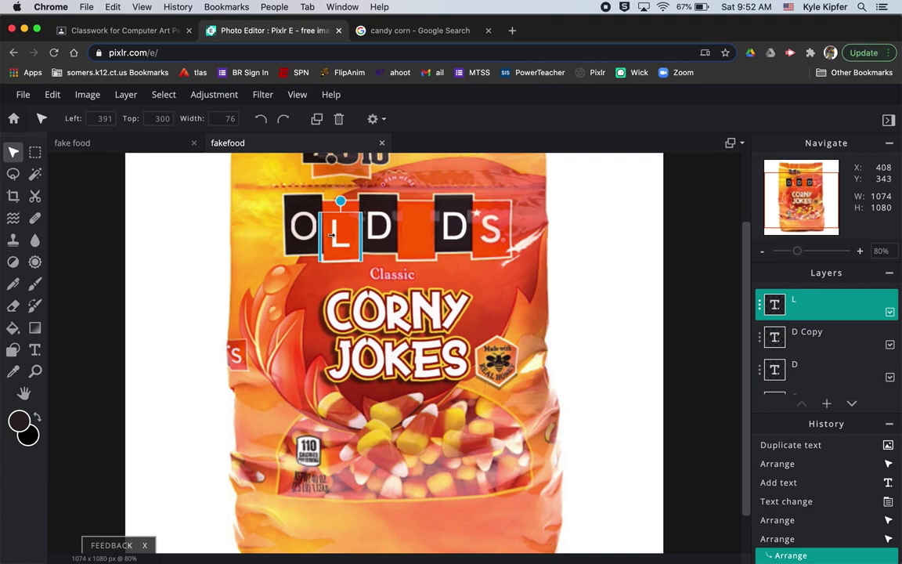
- Duplicate the "L" onto the logo's second orange block and change the copy's text to "A"
{"action": "left_click", "coordinate": [760, 312]}
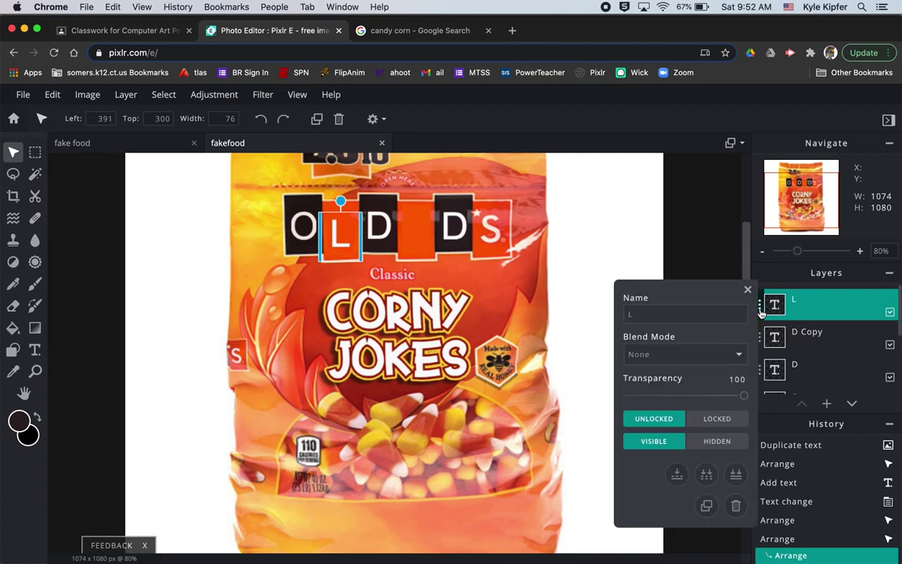
{"action": "left_click", "coordinate": [707, 507]}
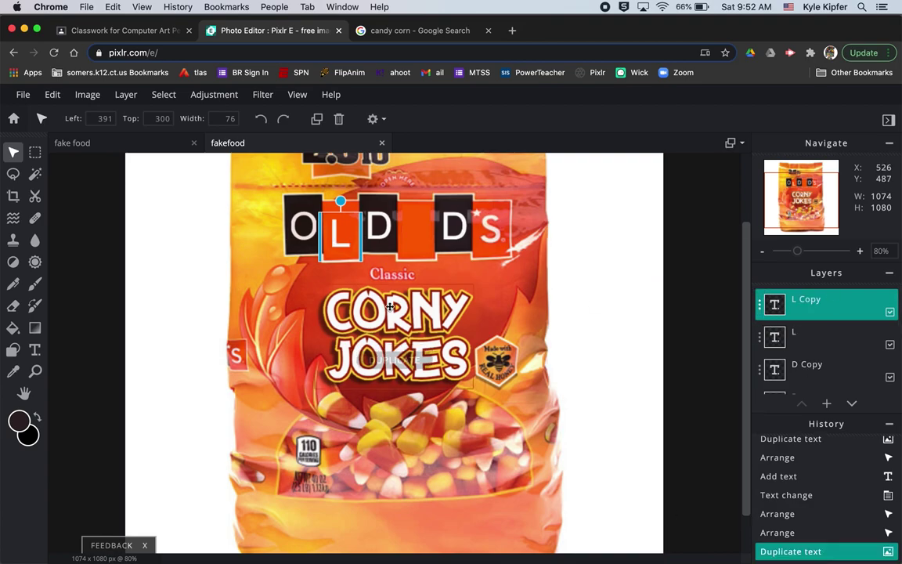
{"action": "left_click_drag", "start_coordinate": [342, 245], "coordinate": [418, 241]}
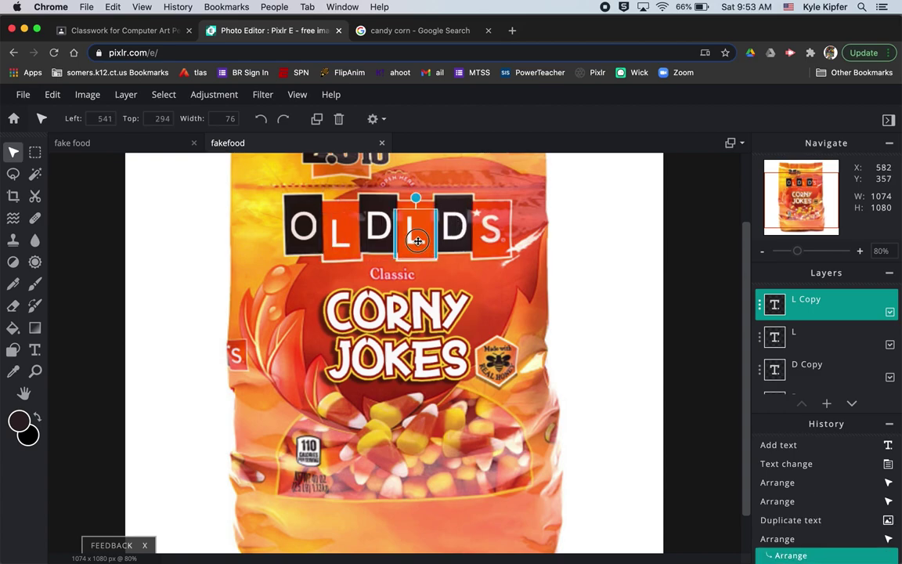
{"action": "type", "text": "A"}
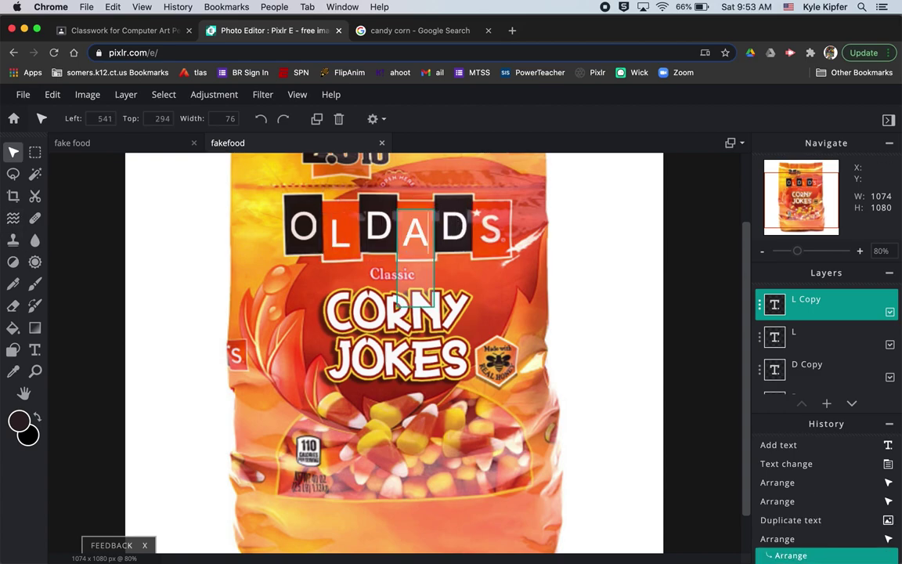
{"action": "left_click", "coordinate": [14, 152]}
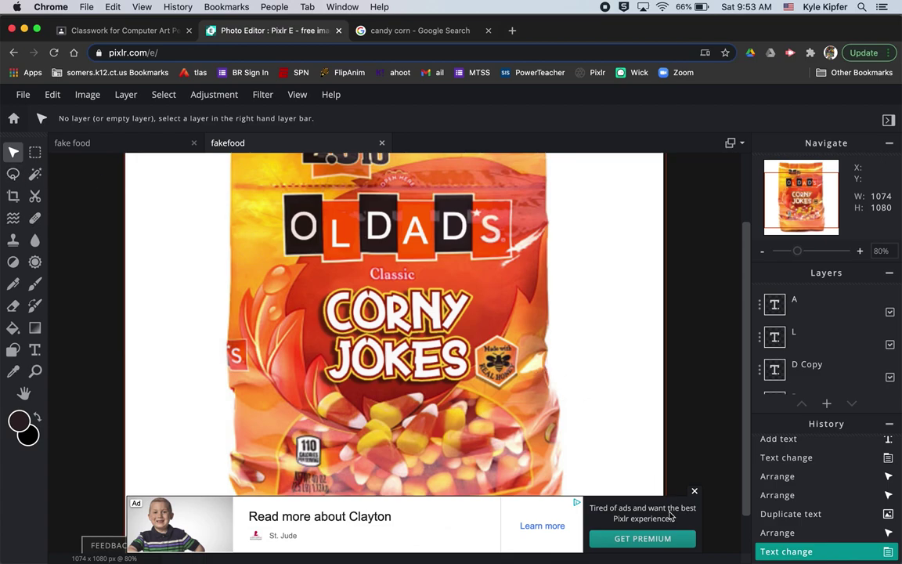
- Dismiss the advert and lasso the small white star before the logo's "S", a selection of about 24 × 25 px
{"action": "left_click", "coordinate": [693, 493]}
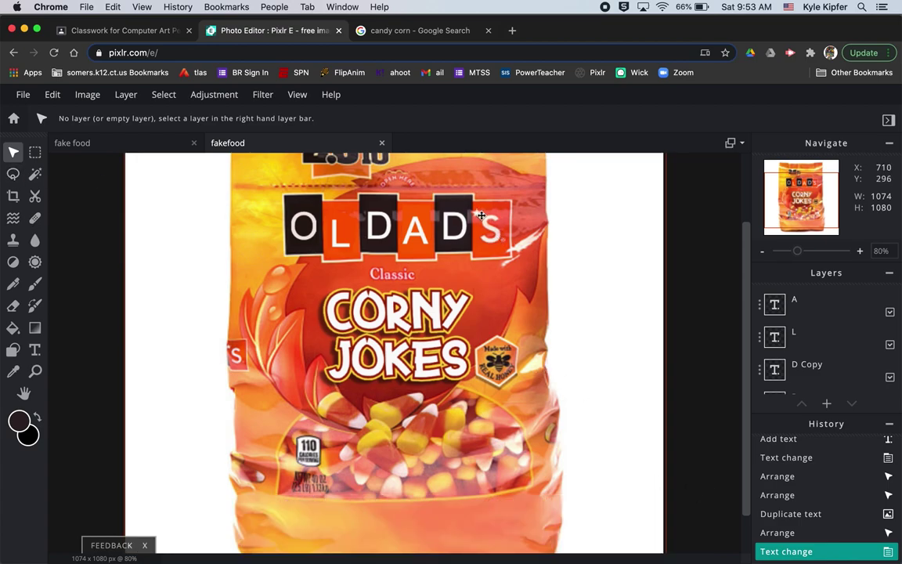
{"action": "left_click", "coordinate": [35, 371]}
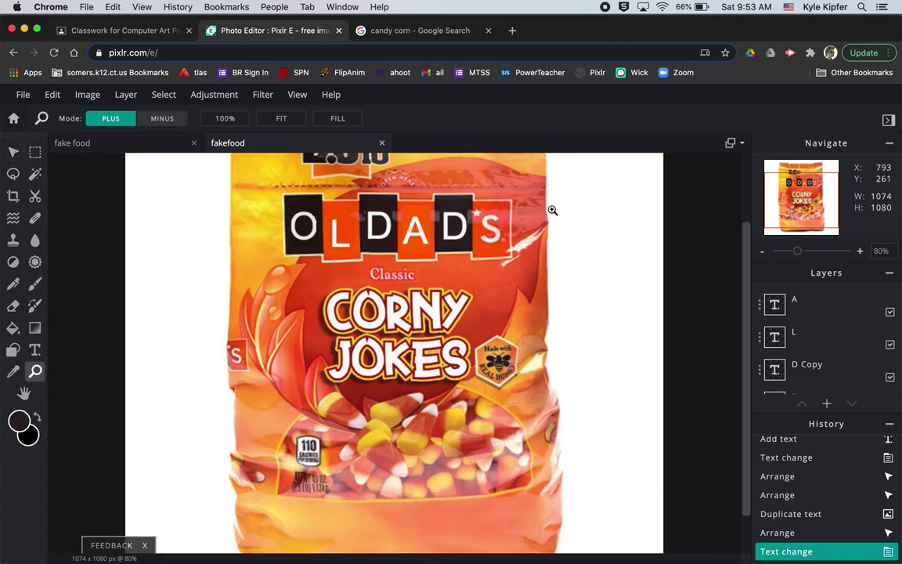
{"action": "left_click", "coordinate": [474, 215]}
{"action": "left_click", "coordinate": [474, 217]}
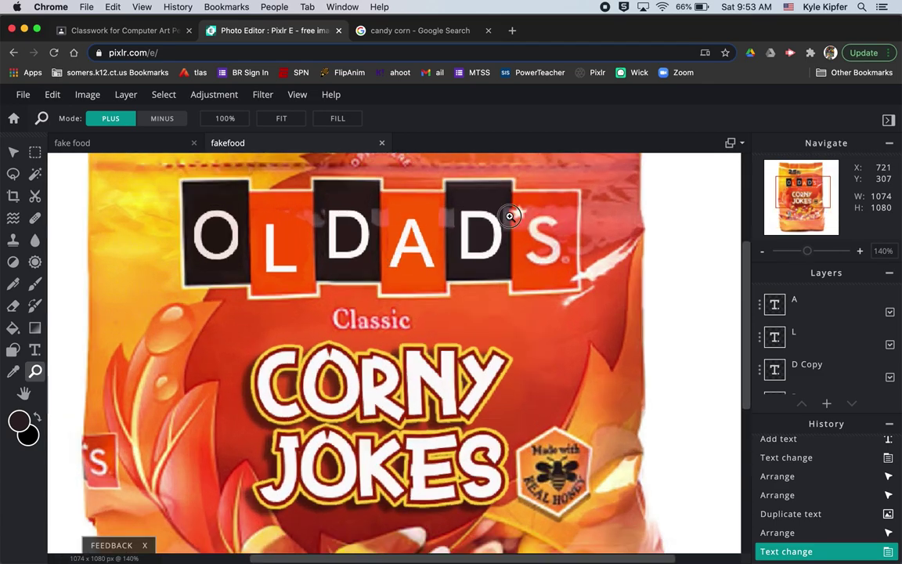
{"action": "left_click", "coordinate": [473, 217]}
{"action": "left_click", "coordinate": [473, 220]}
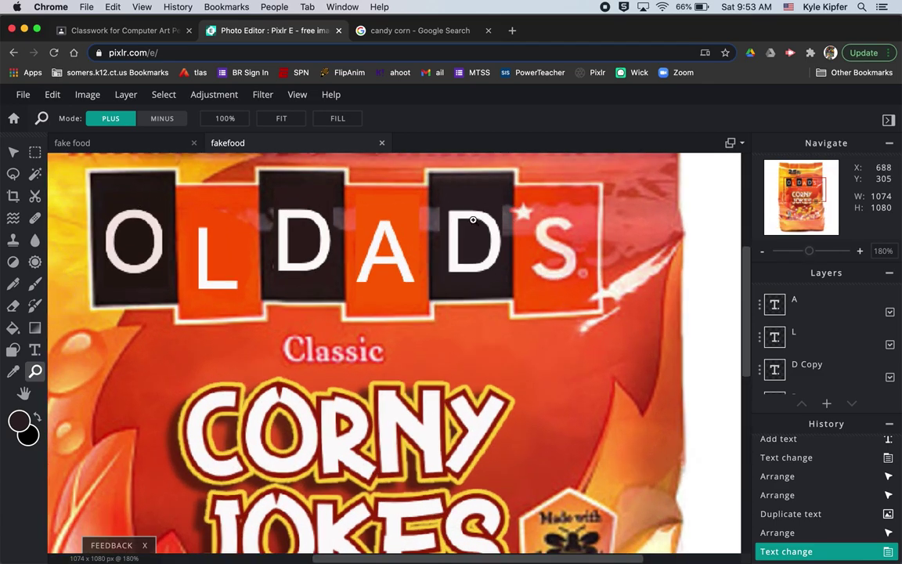
{"action": "left_click", "coordinate": [12, 174]}
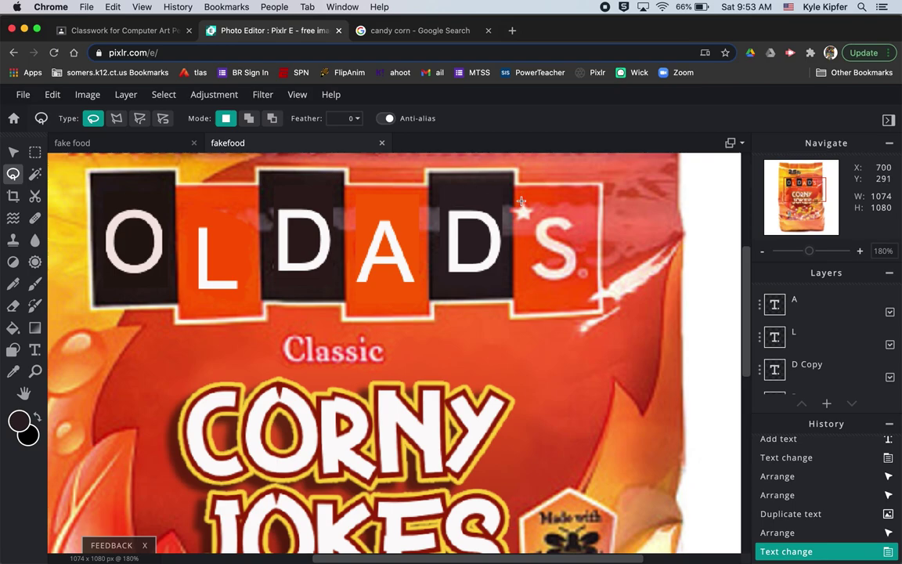
{"action": "left_click", "coordinate": [531, 214]}
{"action": "mouse_move", "coordinate": [532, 214]}
{"action": "left_mouse_down"}
{"action": "mouse_move", "coordinate": [513, 216]}
{"action": "mouse_move", "coordinate": [524, 205]}
{"action": "left_mouse_up"}
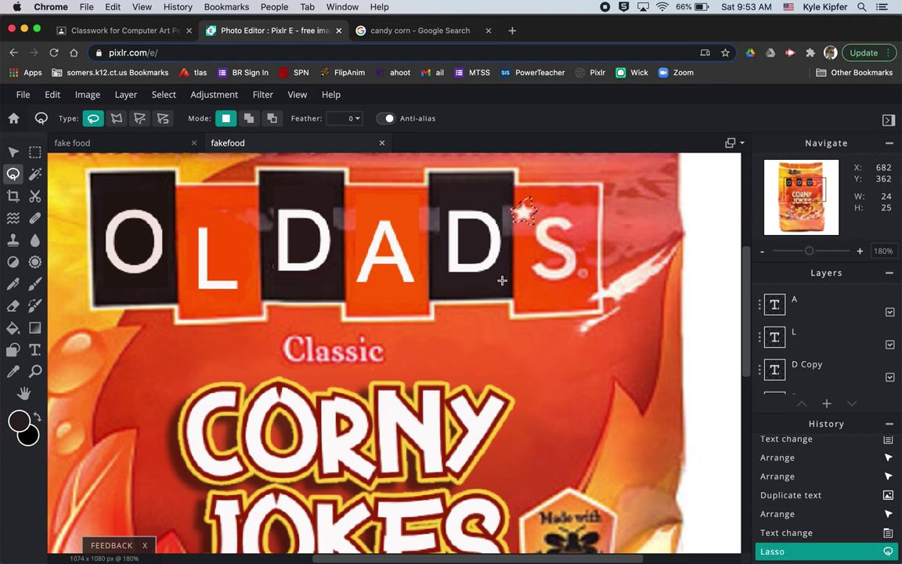
- Copy the star from the image.png layer, paste it above Layer 3, and place it as an apostrophe at the "L"'s upper right
{"action": "scroll", "coordinate": [824, 350], "scroll_direction": "down", "scroll_amount": 5}
{"action": "left_click", "coordinate": [828, 384]}
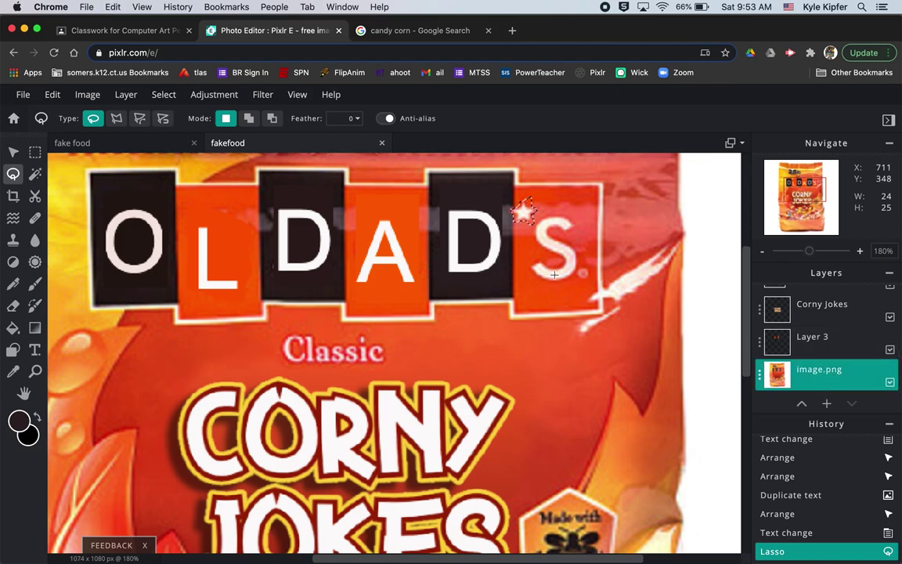
{"action": "left_click", "coordinate": [827, 340]}
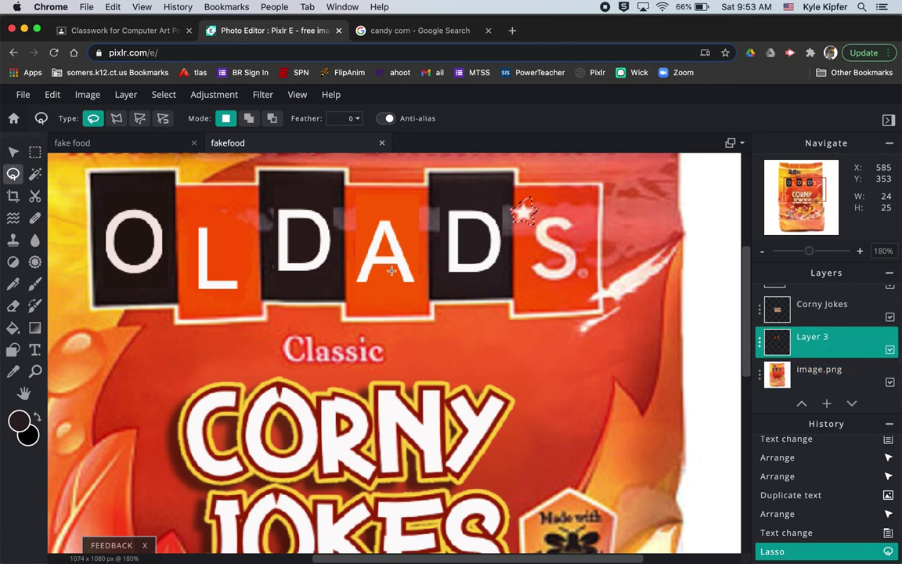
{"action": "key", "text": "super+d"}
{"action": "key", "text": "super+v"}
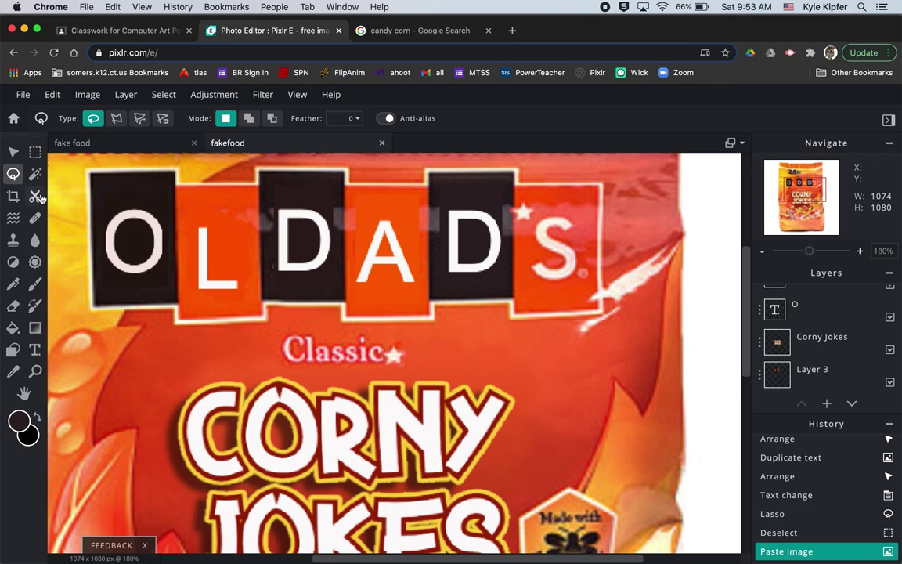
{"action": "left_click", "coordinate": [14, 152]}
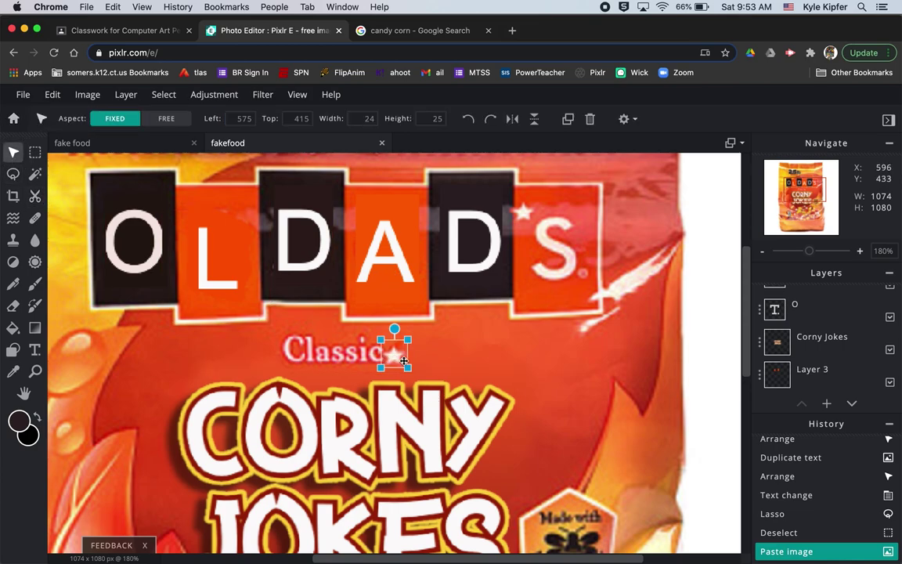
{"action": "left_click_drag", "start_coordinate": [394, 358], "coordinate": [243, 218]}
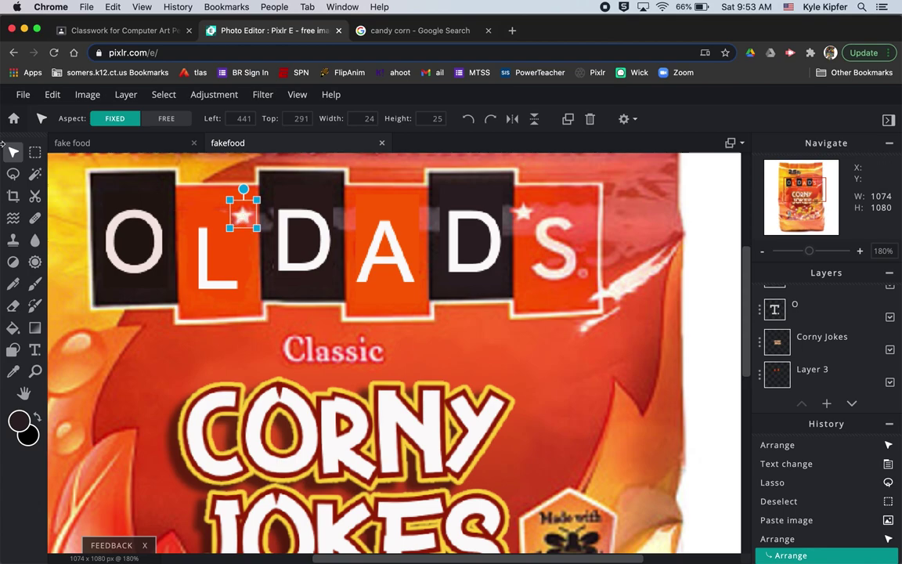
- Nudge the "L", the "A" and both "D" letters by a pixel or two to align them on their logo blocks
{"action": "left_click", "coordinate": [224, 291]}
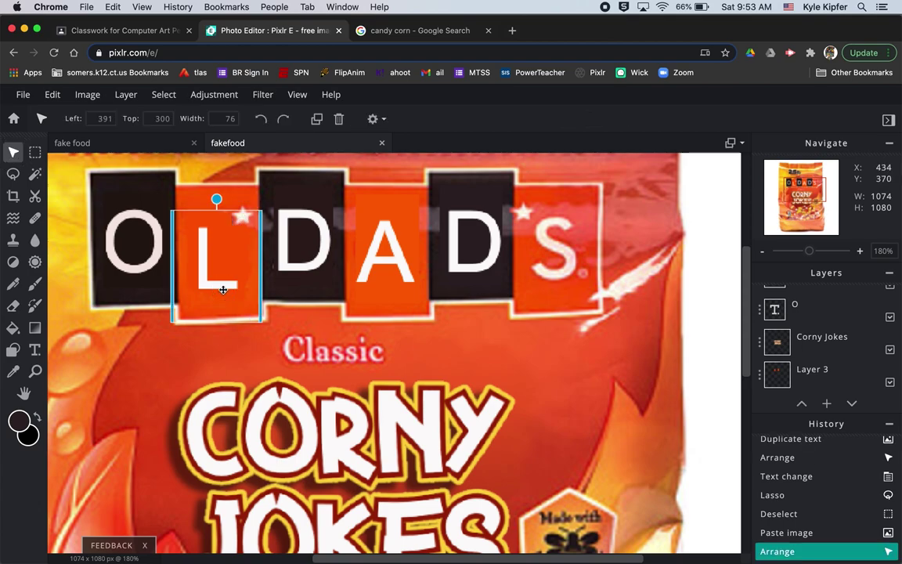
{"action": "mouse_move", "coordinate": [221, 285]}
{"action": "left_mouse_down"}
{"action": "mouse_move", "coordinate": [219, 276]}
{"action": "mouse_move", "coordinate": [220, 283]}
{"action": "left_mouse_up"}
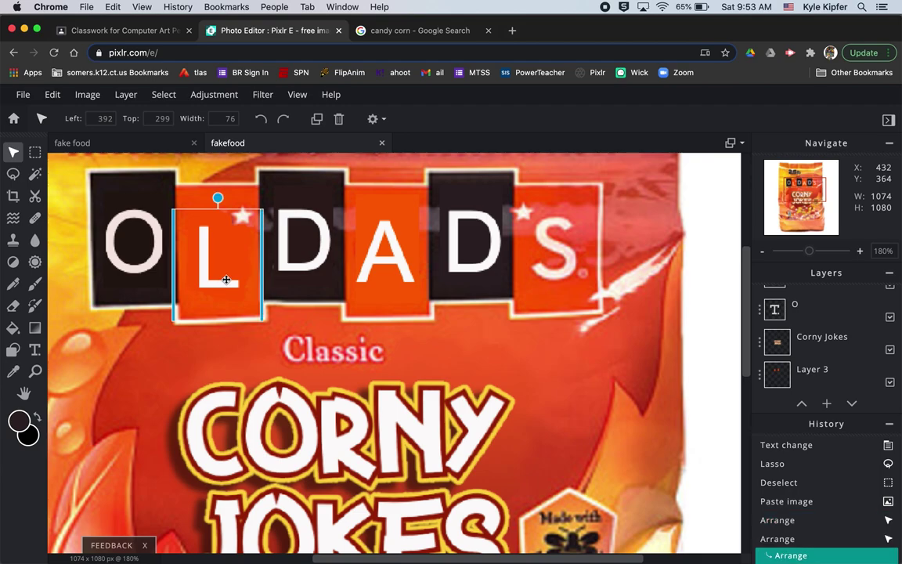
{"action": "left_click", "coordinate": [387, 262]}
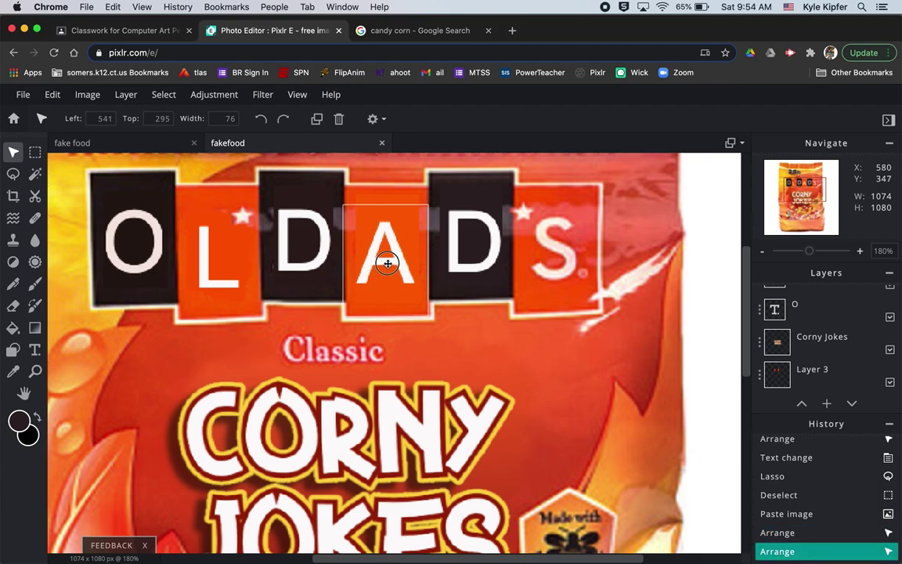
{"action": "left_click_drag", "start_coordinate": [378, 263], "coordinate": [379, 264]}
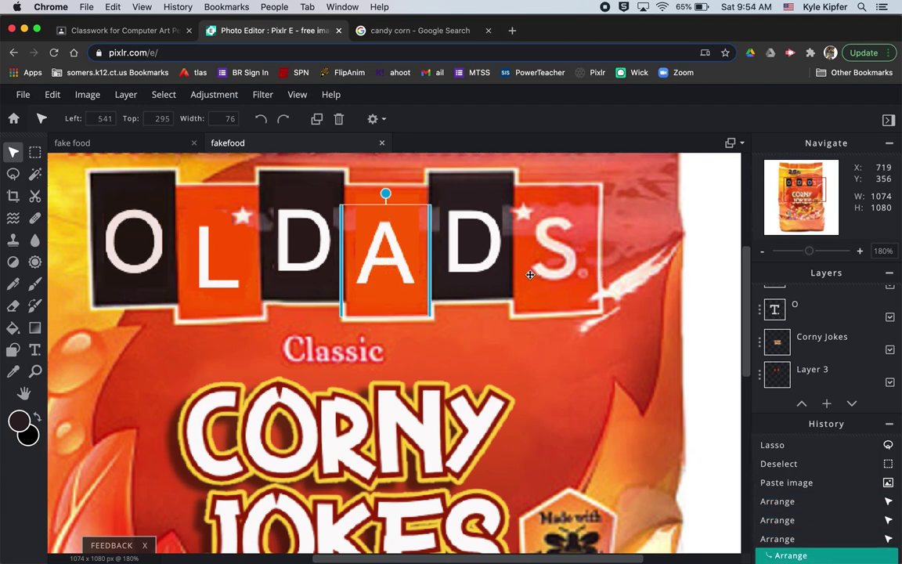
{"action": "left_click", "coordinate": [472, 269]}
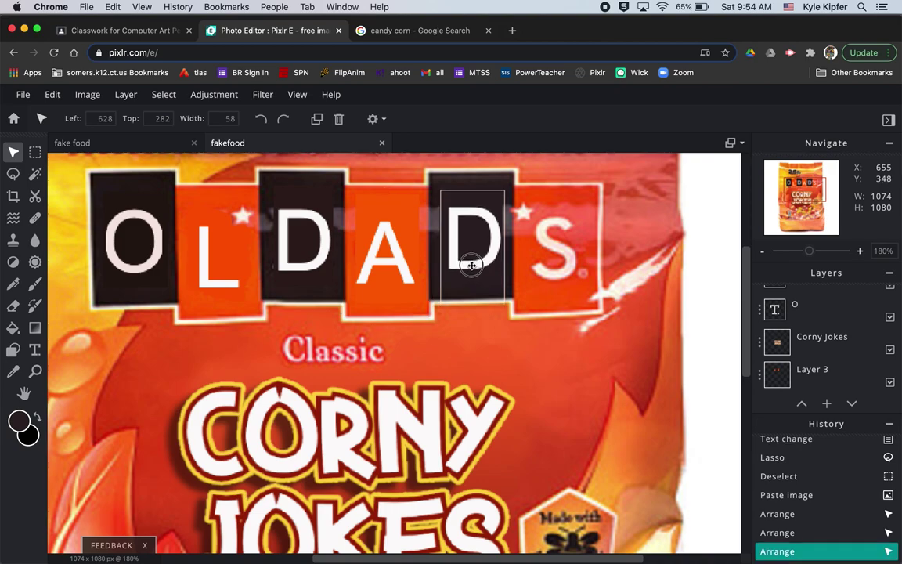
{"action": "left_click_drag", "start_coordinate": [470, 263], "coordinate": [469, 263]}
{"action": "left_click", "coordinate": [304, 260]}
{"action": "left_click_drag", "start_coordinate": [304, 260], "coordinate": [304, 259]}
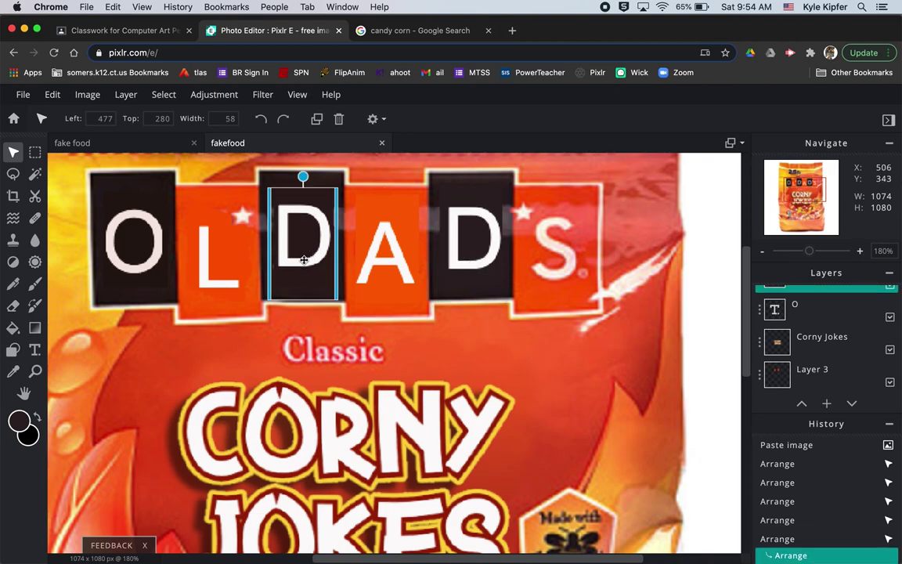
- Switch to the Google Images results and search for "corn"
{"action": "key", "text": "z"}
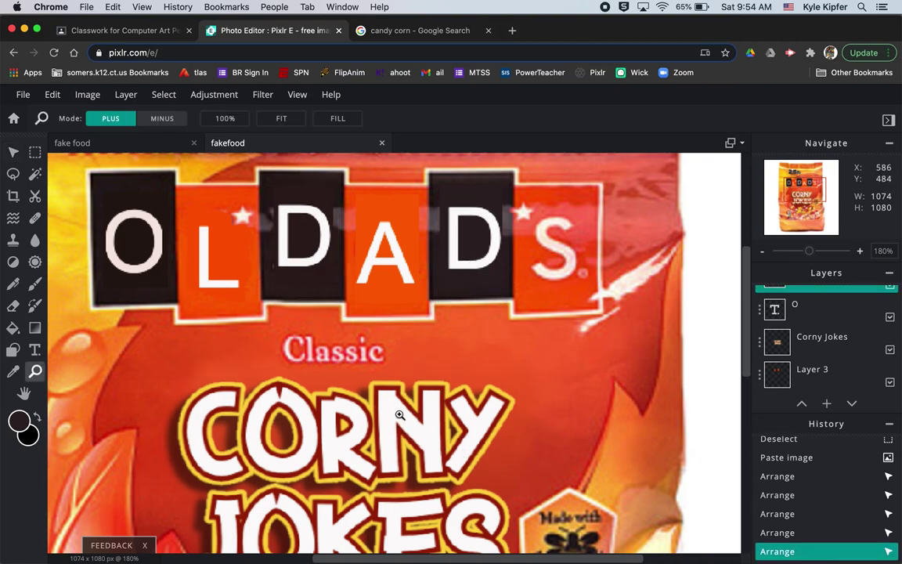
{"action": "left_click", "coordinate": [348, 388], "text": "alt"}
{"action": "left_click", "coordinate": [348, 388], "text": "alt"}
{"action": "left_click", "coordinate": [438, 353], "text": "alt"}
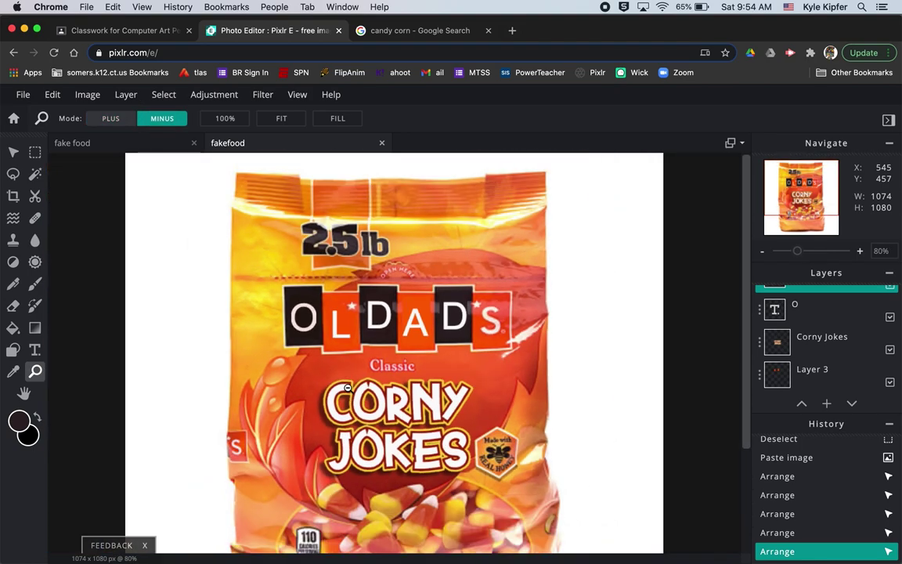
{"action": "left_click", "coordinate": [514, 319], "text": "alt"}
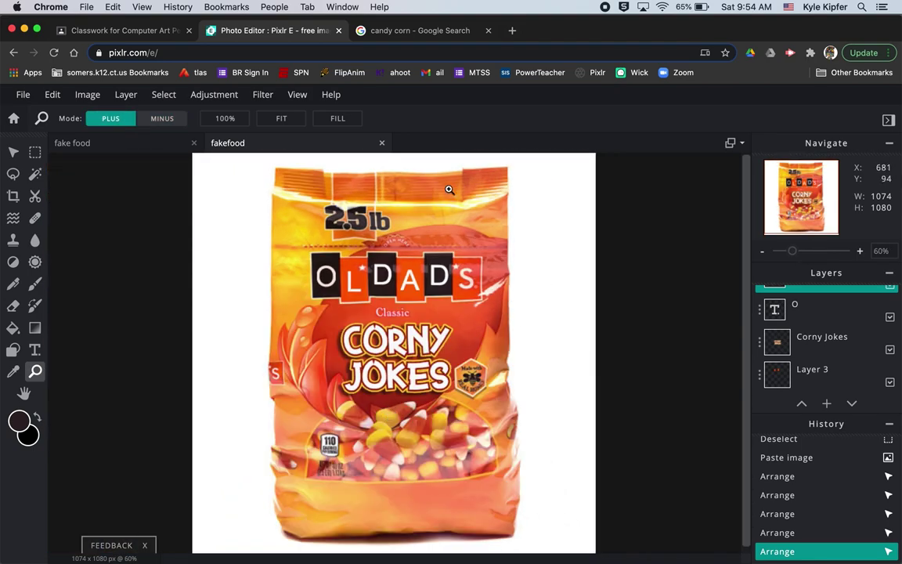
{"action": "left_click", "coordinate": [409, 34]}
{"action": "triple_click", "coordinate": [197, 101]}
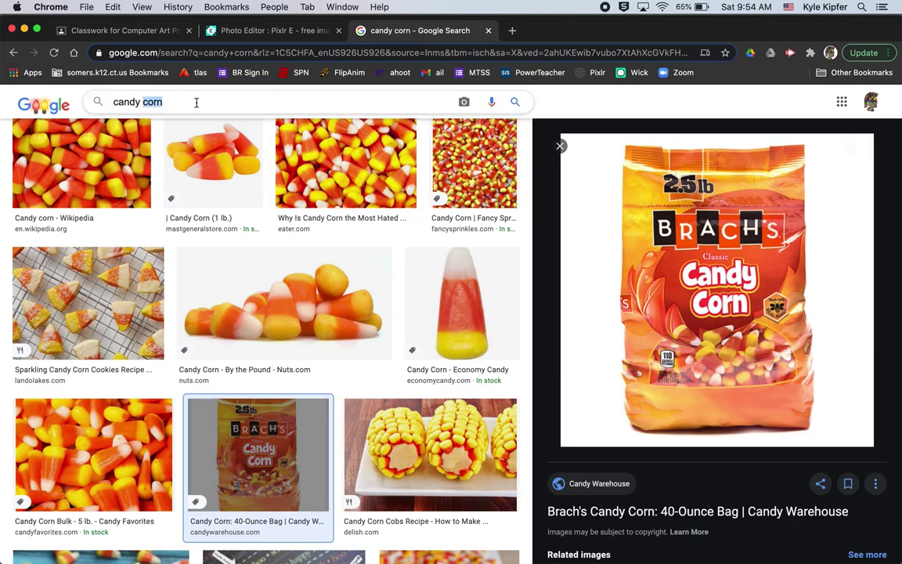
{"action": "type", "text": "corn"}
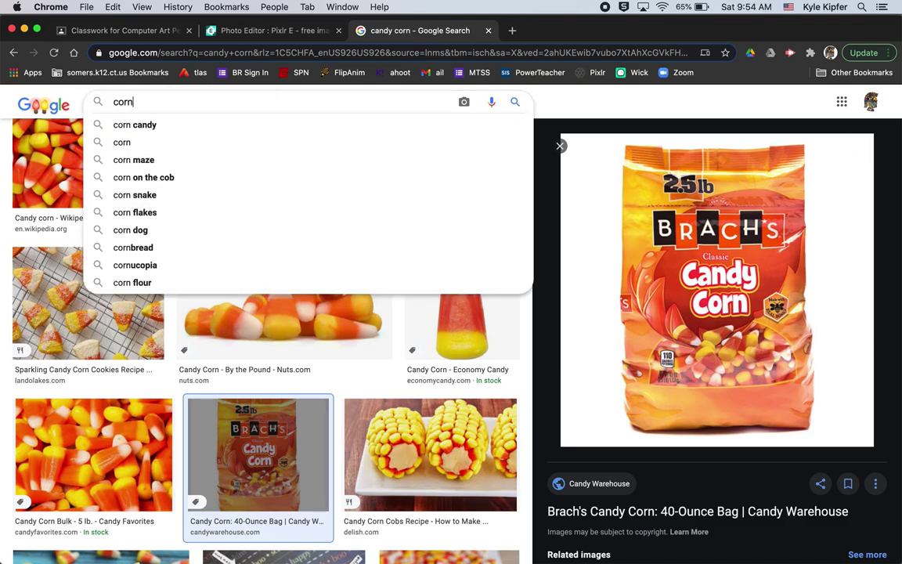
{"action": "key", "text": "Return"}
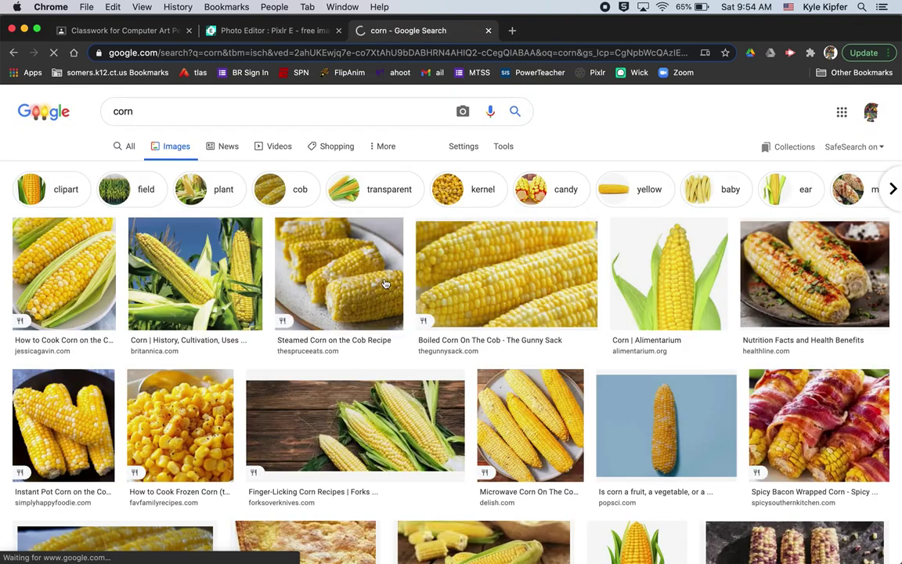
- Copy Walmart's "Fresh Corn on the Cob" picture from the results and close the search tab to return to Pixlr E
{"action": "scroll", "coordinate": [552, 373], "scroll_direction": "down", "scroll_amount": 5}
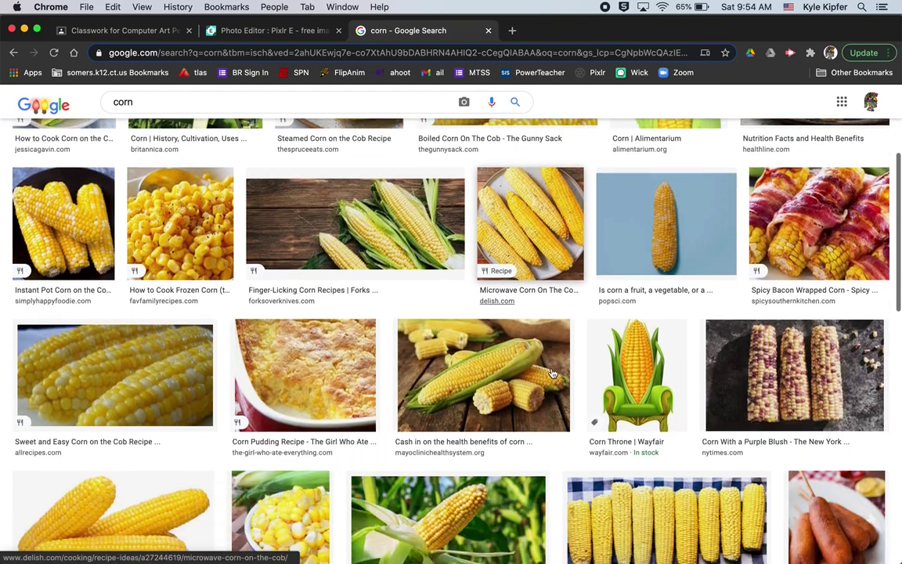
{"action": "scroll", "coordinate": [554, 373], "scroll_direction": "down", "scroll_amount": 4}
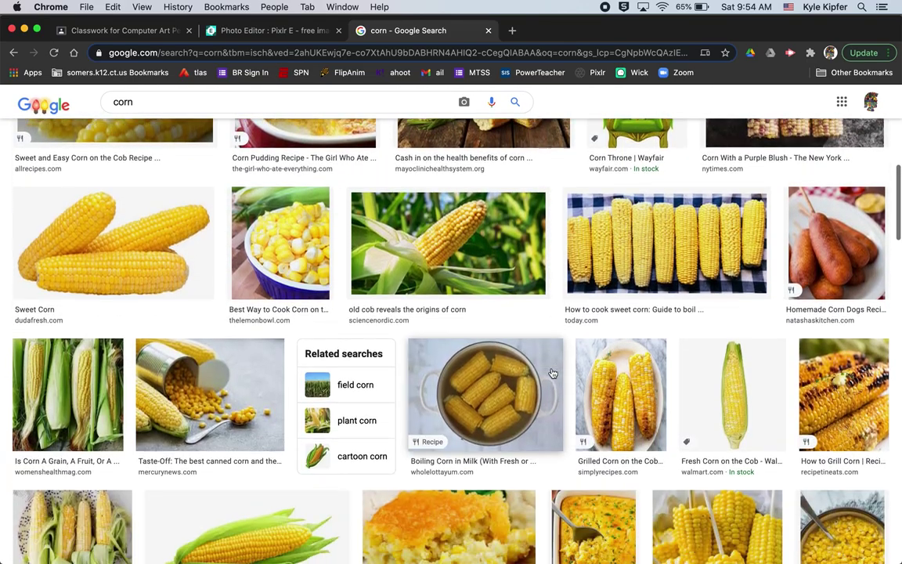
{"action": "left_click", "coordinate": [736, 343]}
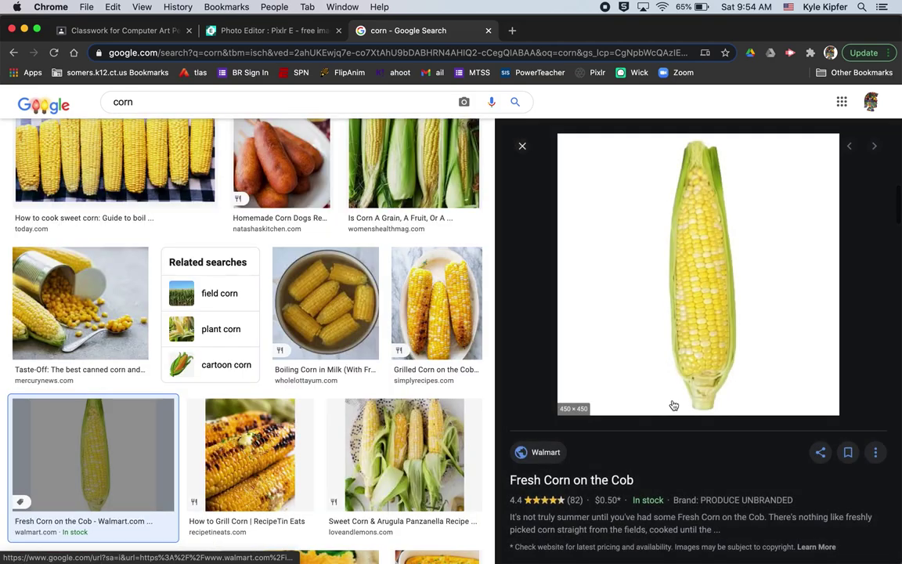
{"action": "right_click", "coordinate": [699, 270]}
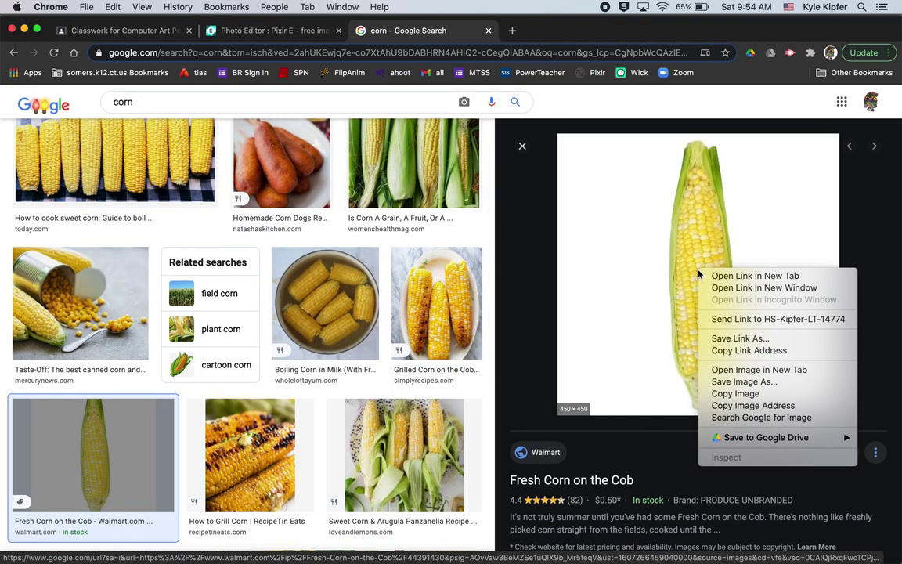
{"action": "left_click", "coordinate": [737, 393]}
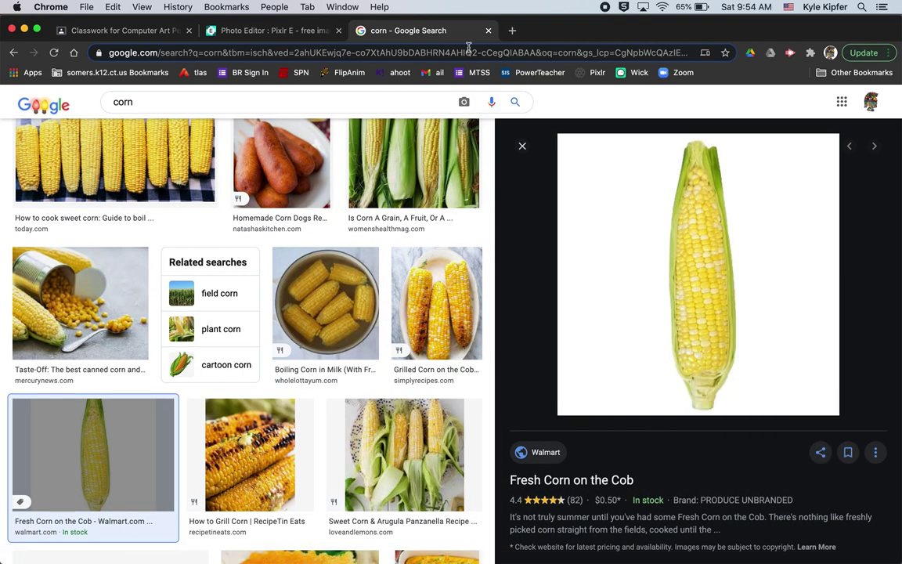
{"action": "left_click", "coordinate": [490, 31]}
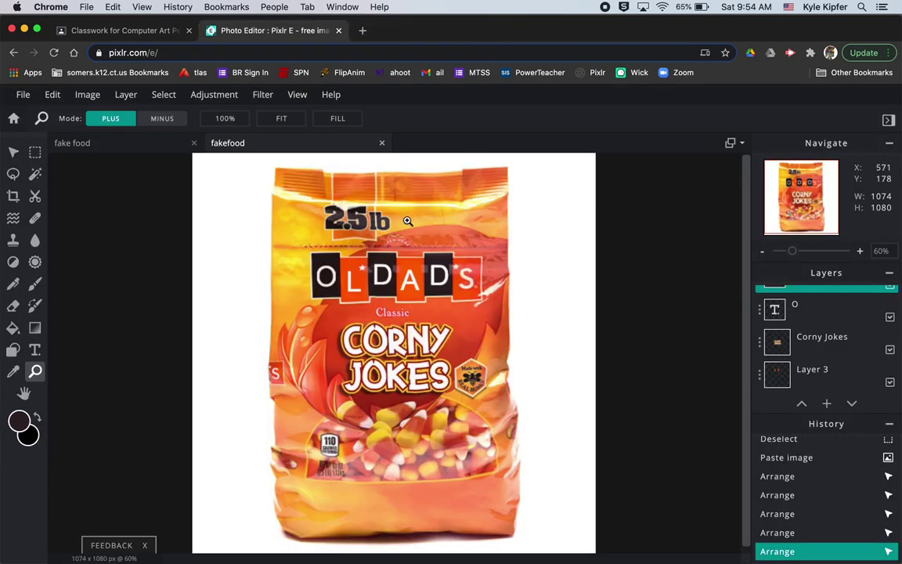
- Paste the corn cob picture into fakefood, clear its white background with a Wand selection at tolerance 32, and deselect
{"action": "key", "text": "super+v"}
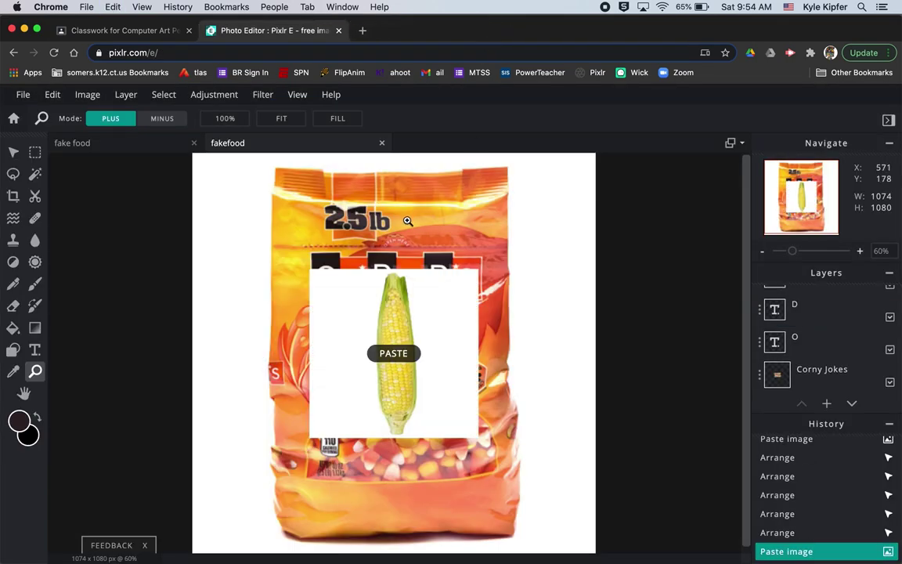
{"action": "left_click", "coordinate": [35, 176]}
{"action": "left_click", "coordinate": [341, 341]}
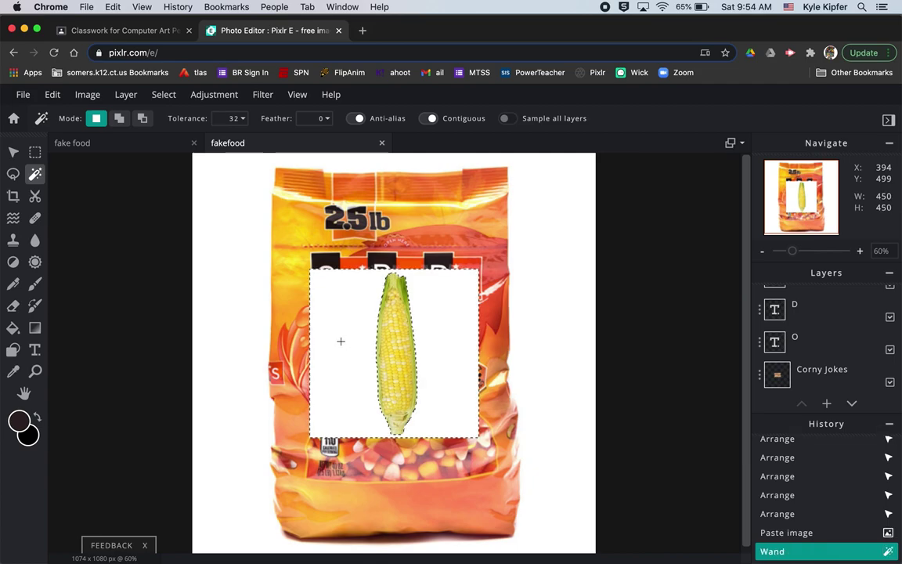
{"action": "key", "text": "Delete"}
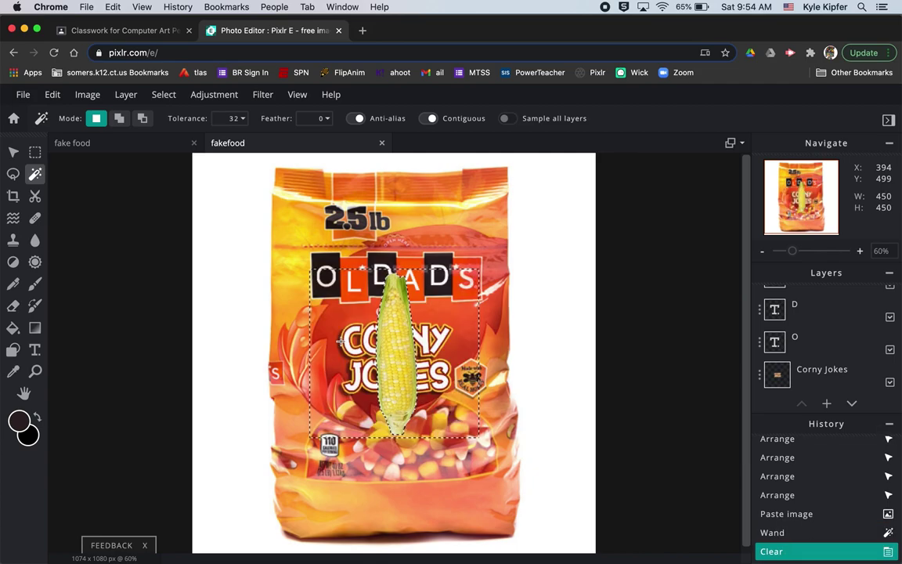
{"action": "key", "text": "super+d"}
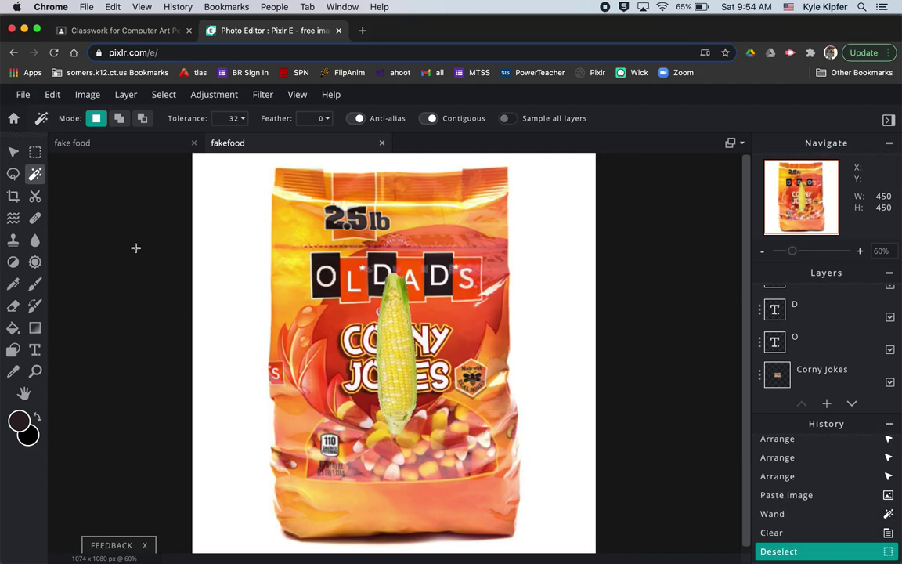
- Shrink the corn cob to about 55 × 219 px, tilt it clockwise, and place it beside "Corny", below the logo's "S"
{"action": "left_click", "coordinate": [13, 151]}
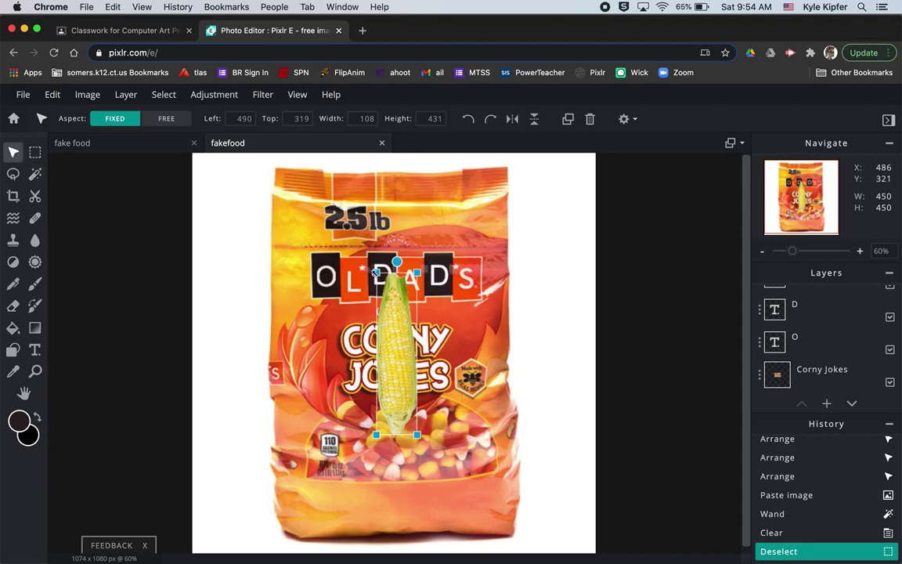
{"action": "left_click_drag", "start_coordinate": [377, 272], "coordinate": [393, 310]}
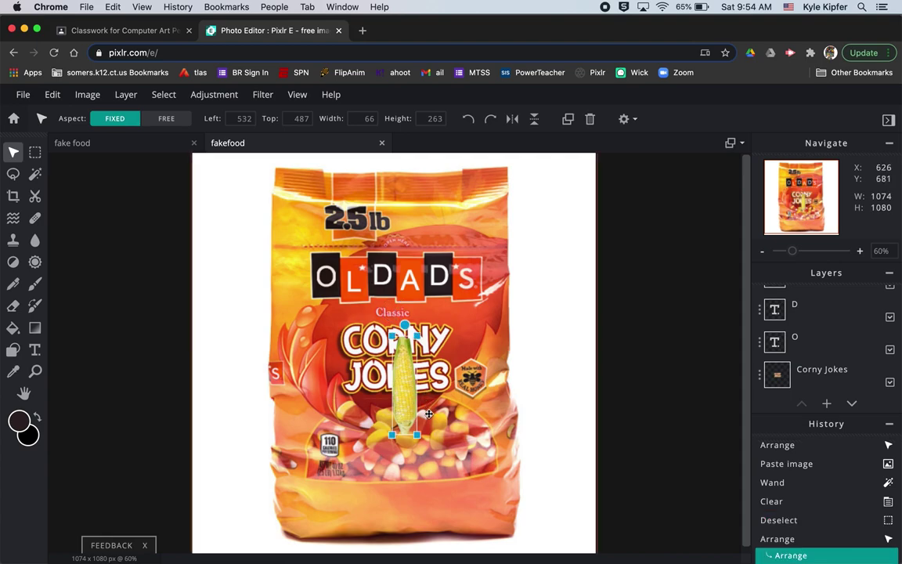
{"action": "left_click_drag", "start_coordinate": [406, 383], "coordinate": [474, 336]}
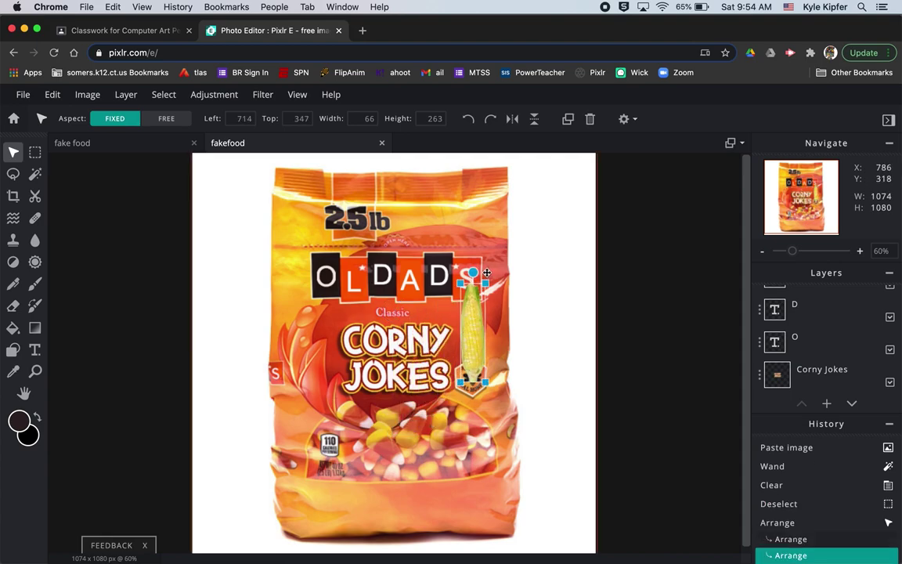
{"action": "left_click_drag", "start_coordinate": [472, 270], "coordinate": [487, 302]}
{"action": "left_click_drag", "start_coordinate": [475, 338], "coordinate": [479, 312]}
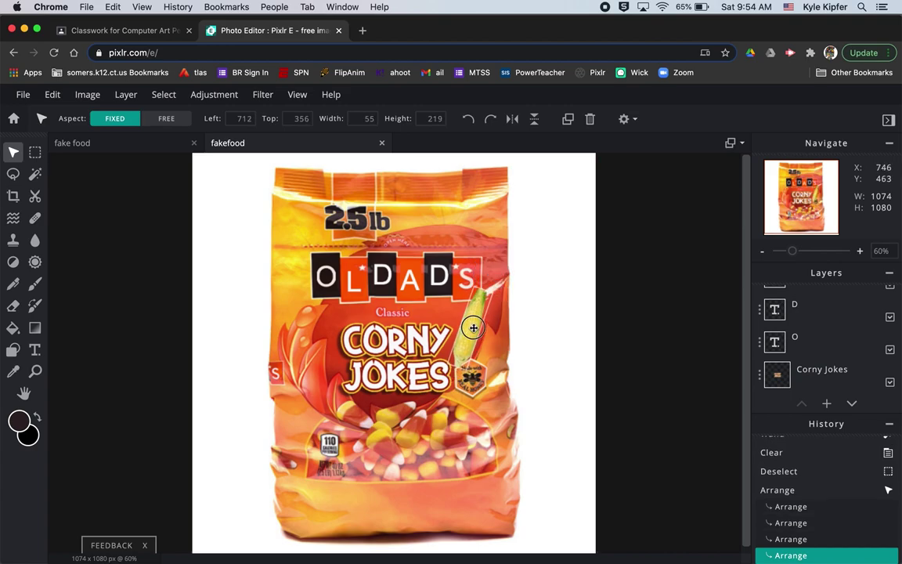
{"action": "left_click", "coordinate": [662, 317]}
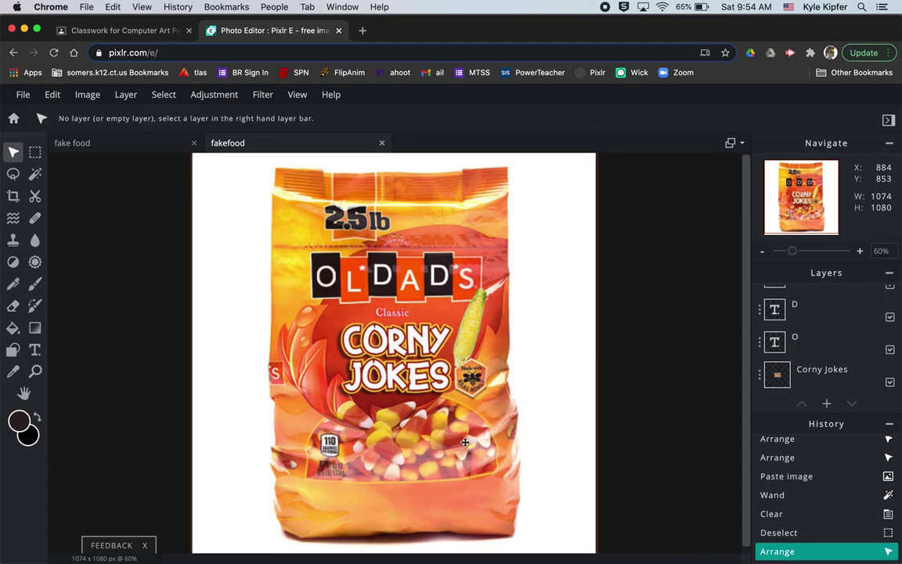
- Shrink the tilted cob further to about 77 × 178 px overall and fit it between the logo and the honey badge
{"action": "left_click", "coordinate": [471, 317]}
{"action": "left_click_drag", "start_coordinate": [487, 289], "coordinate": [482, 300]}
{"action": "left_click_drag", "start_coordinate": [468, 338], "coordinate": [468, 332]}
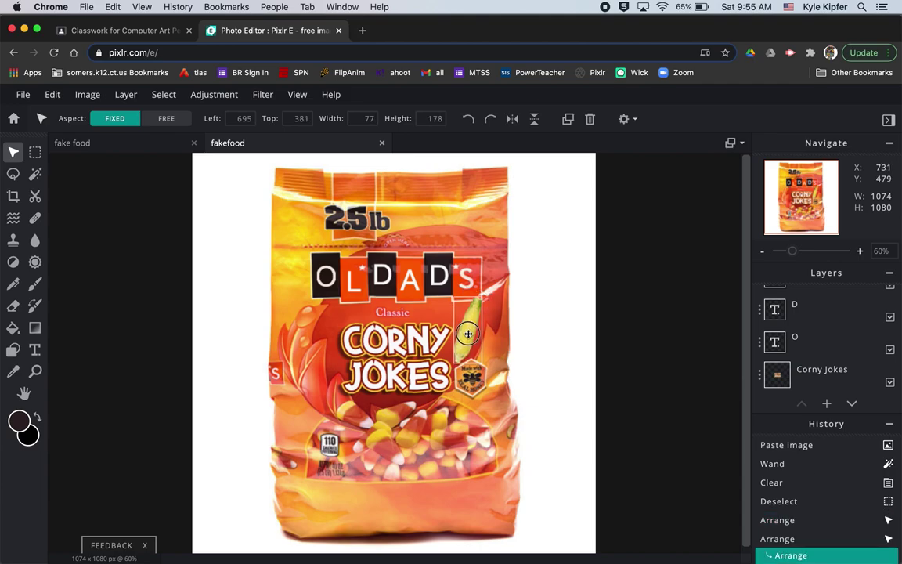
{"action": "left_click", "coordinate": [622, 346]}
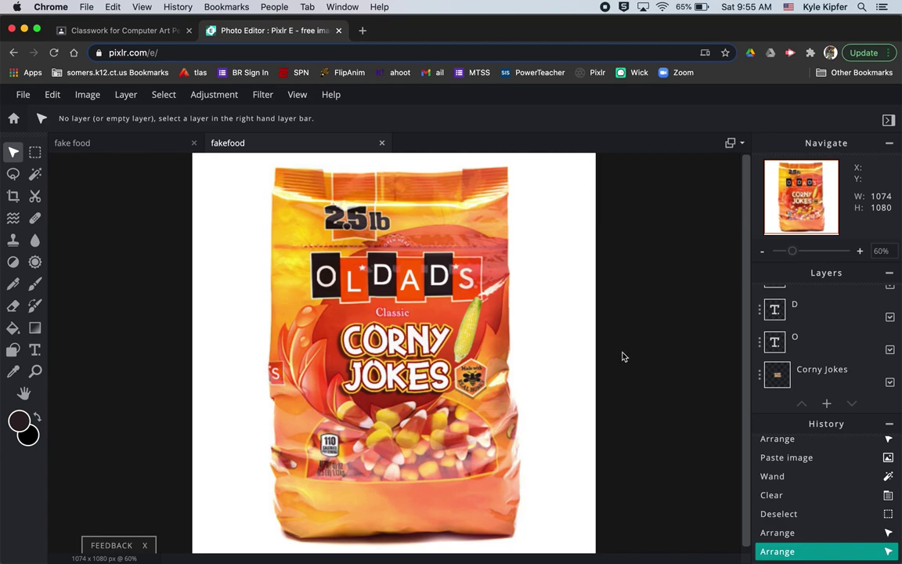